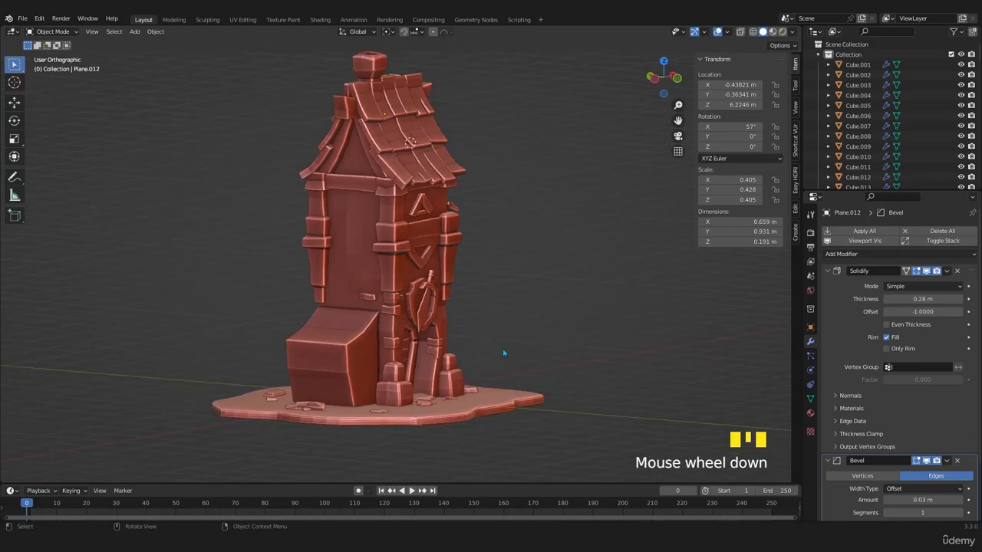
# - Try the olive green and pale clay matcaps on the tower in the viewport shading
pyautogui.moveTo(504, 355); pyautogui.dragTo(350, 268, button='middle')
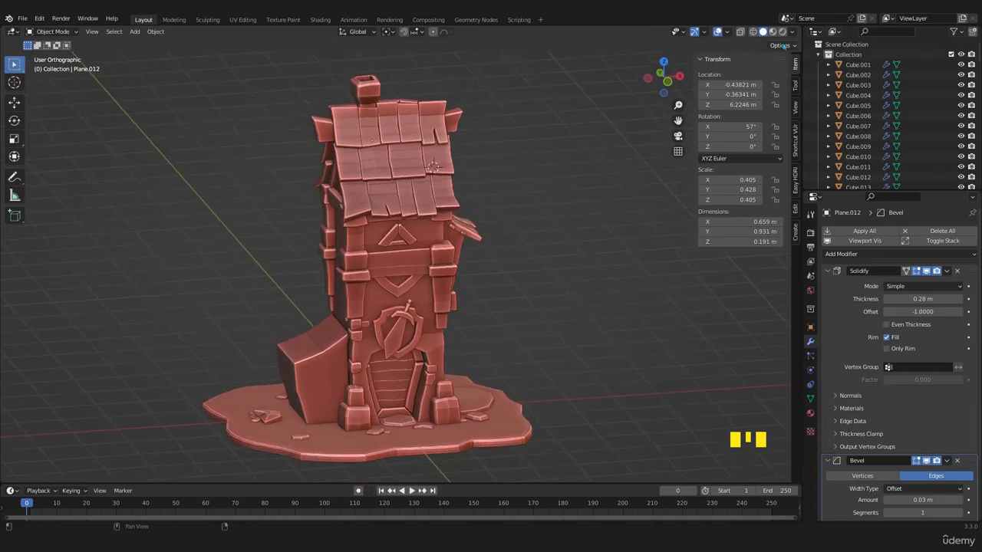
pyautogui.click(791, 32)
pyautogui.click(790, 106)
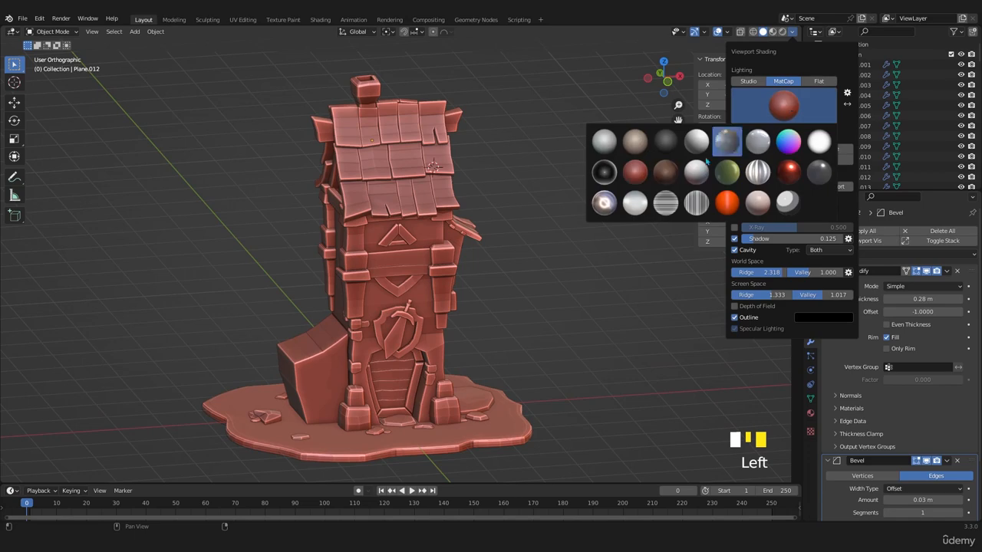
pyautogui.click(728, 174)
pyautogui.click(782, 109)
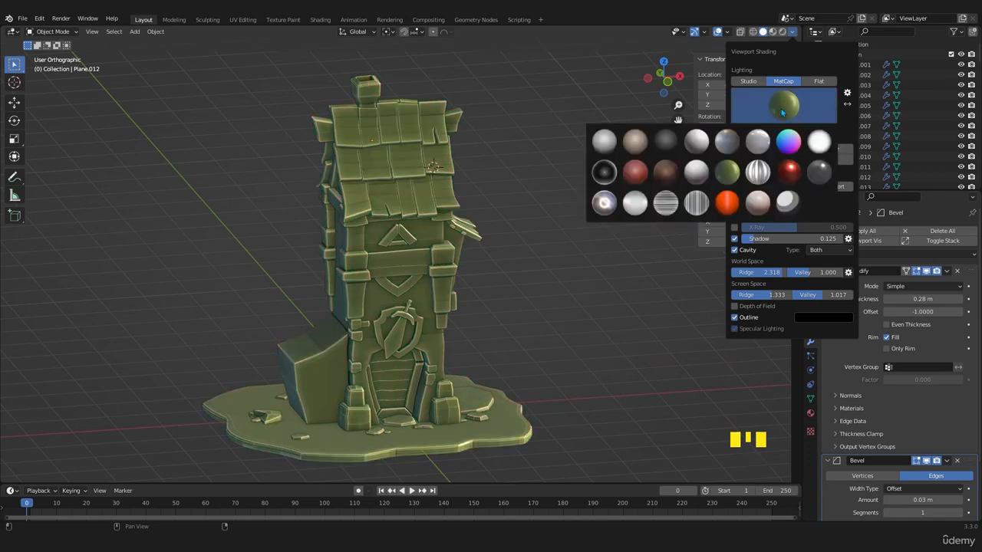
pyautogui.click(756, 204)
pyautogui.click(777, 115)
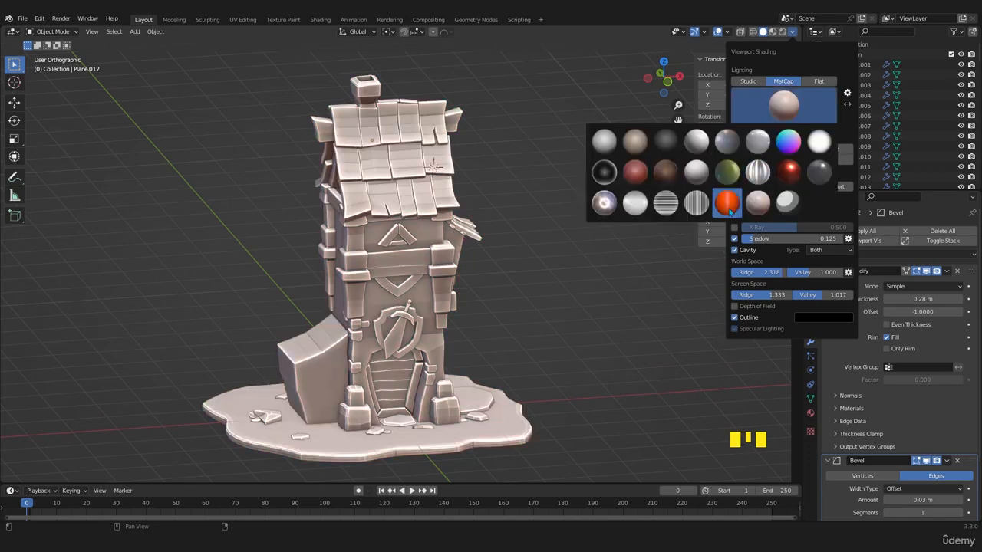
pyautogui.click(717, 201)
pyautogui.click(780, 116)
pyautogui.click(728, 174)
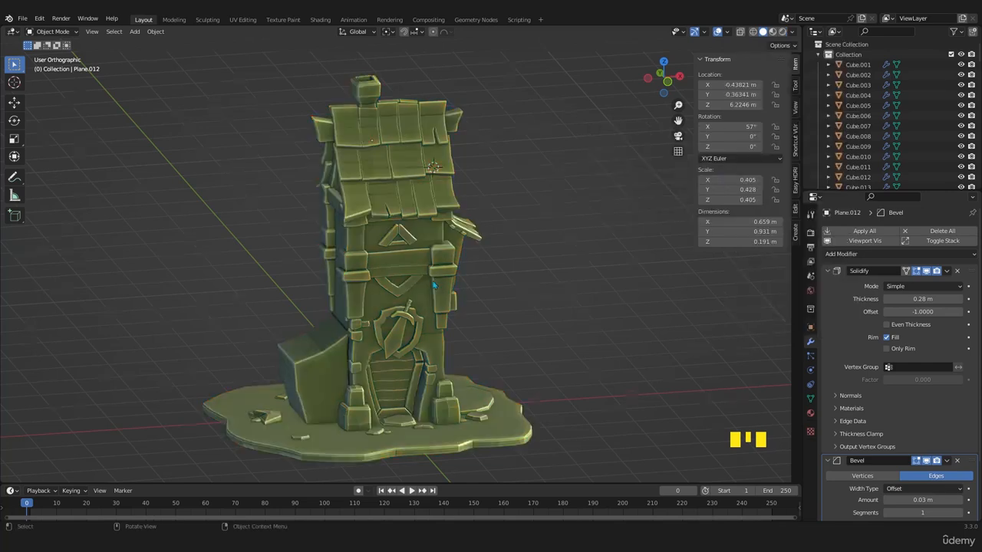
# - Set the viewport matcap to the red-brown clay sphere
pyautogui.moveTo(552, 261); pyautogui.dragTo(515, 244, button='middle')
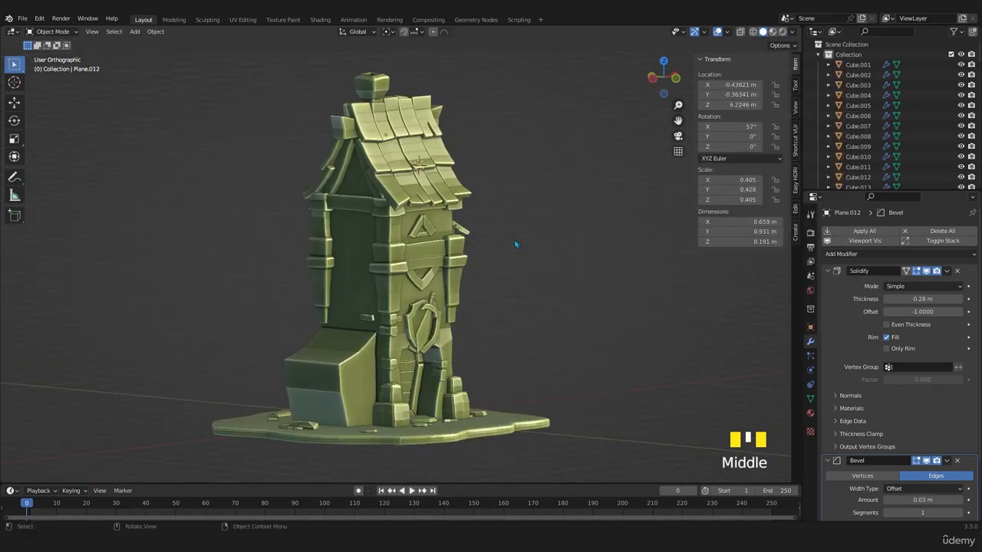
pyautogui.click(792, 31)
pyautogui.click(783, 111)
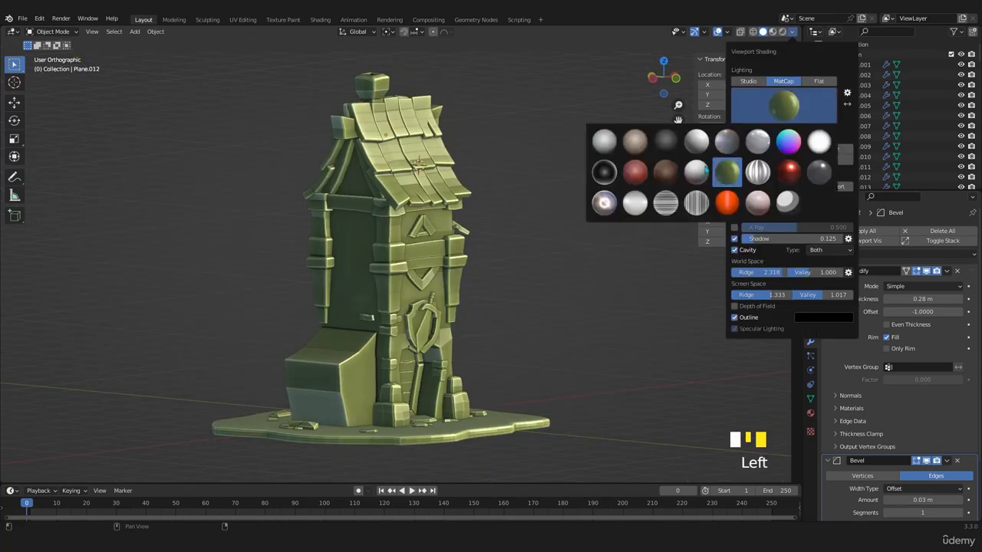
pyautogui.click(631, 173)
pyautogui.moveTo(691, 192); pyautogui.dragTo(698, 194, button='middle')
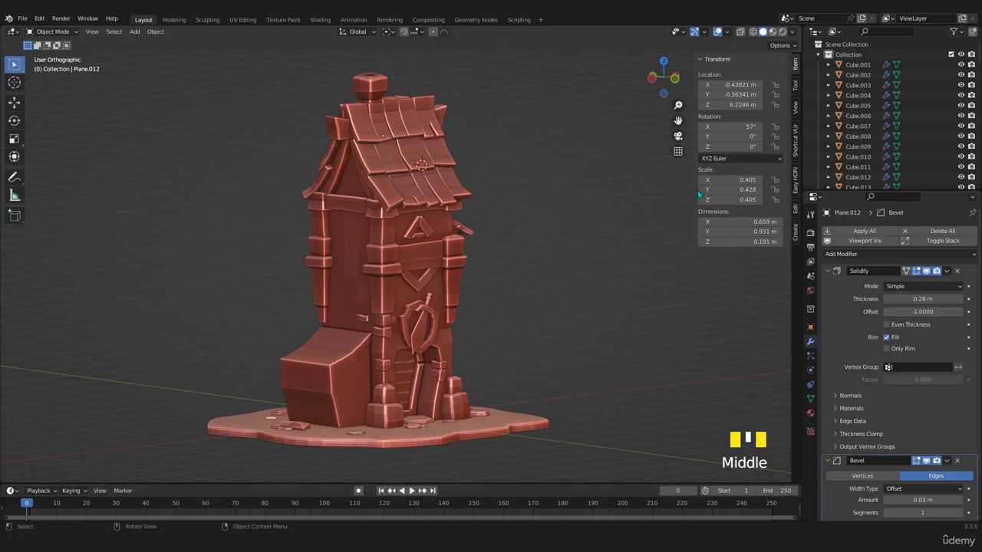
# - Set the world-space cavity ridge to 2.500, try the Screen and World cavity types, and return the type to Both
pyautogui.click(792, 32)
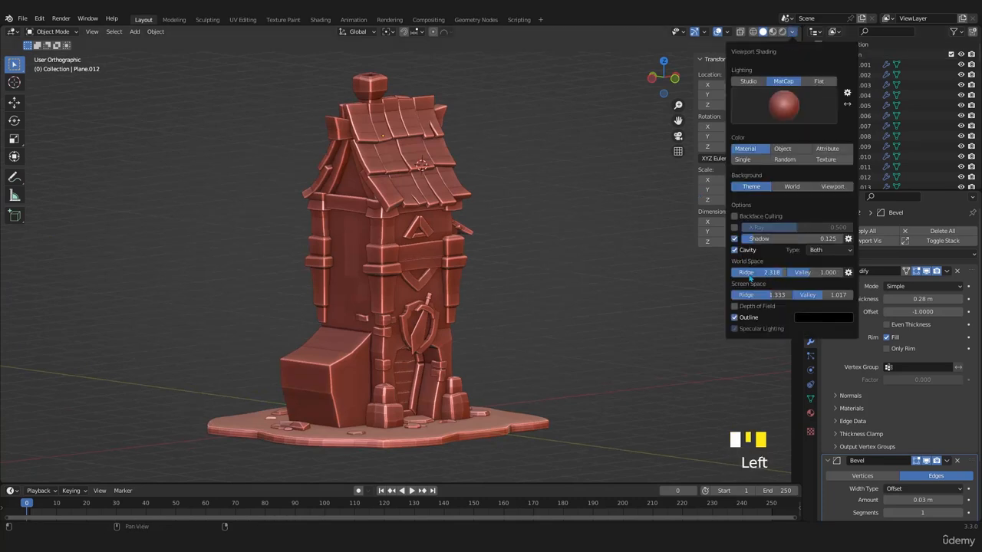
pyautogui.moveTo(763, 273); pyautogui.dragTo(828, 273)
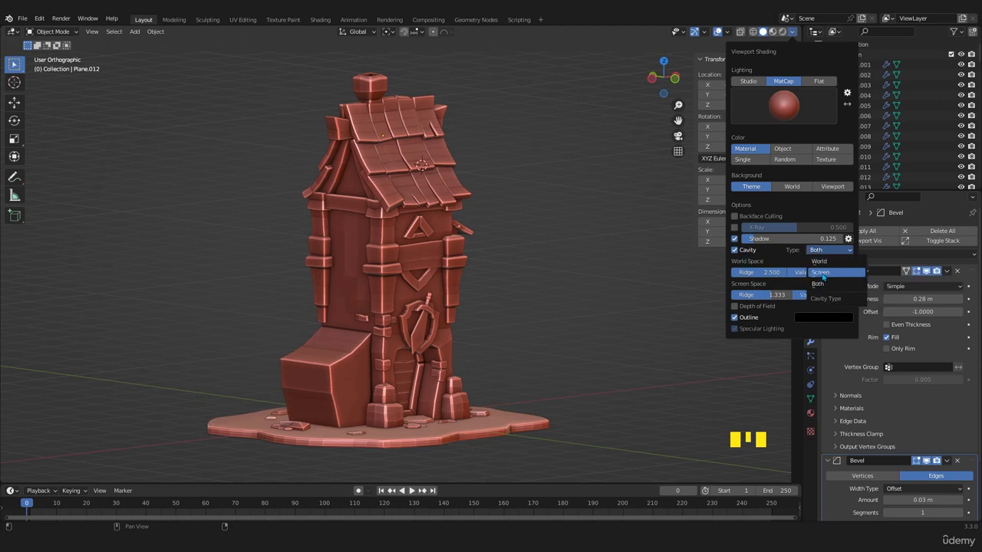
pyautogui.click(823, 273)
pyautogui.click(819, 261)
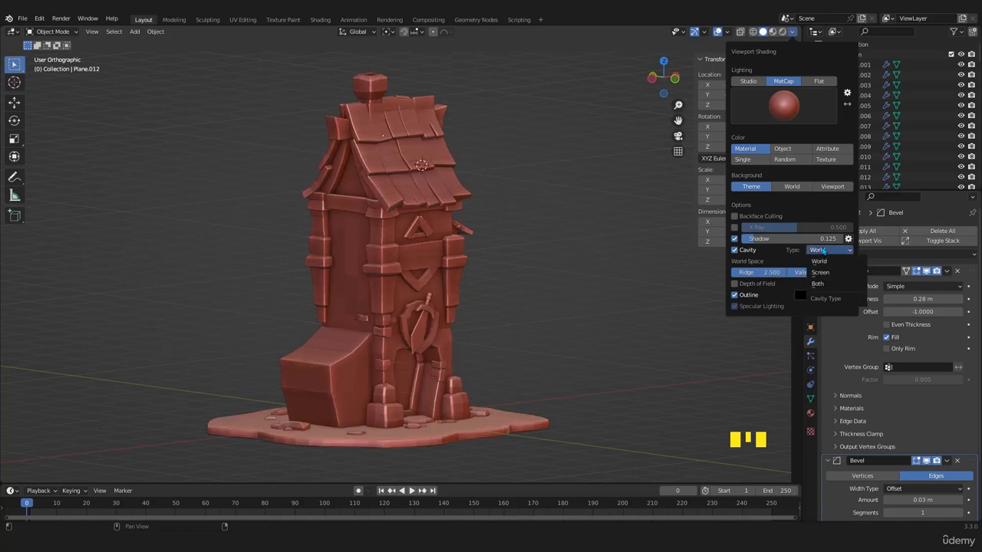
pyautogui.click(825, 250)
pyautogui.click(817, 284)
# - Inspect the tower's shading from several angles and save the file
pyautogui.moveTo(533, 267)
pyautogui.mouseDown(button='middle')
pyautogui.moveTo(471, 306)
pyautogui.moveTo(453, 285)
pyautogui.mouseUp(button='middle')
pyautogui.scroll(3, 451, 299)
pyautogui.keyDown('shift'); pyautogui.moveTo(451, 322); pyautogui.dragTo(450, 244, button='middle'); pyautogui.keyUp('shift')
pyautogui.scroll(-2, 451, 265)
pyautogui.moveTo(462, 286); pyautogui.dragTo(417, 309, button='middle')
pyautogui.moveTo(419, 315); pyautogui.dragTo(466, 273, button='middle')
pyautogui.scroll(-1, 470, 310)
pyautogui.hotkey('ctrl', 's')
pyautogui.scroll(1, 432, 279)
pyautogui.scroll(-2, 431, 279)
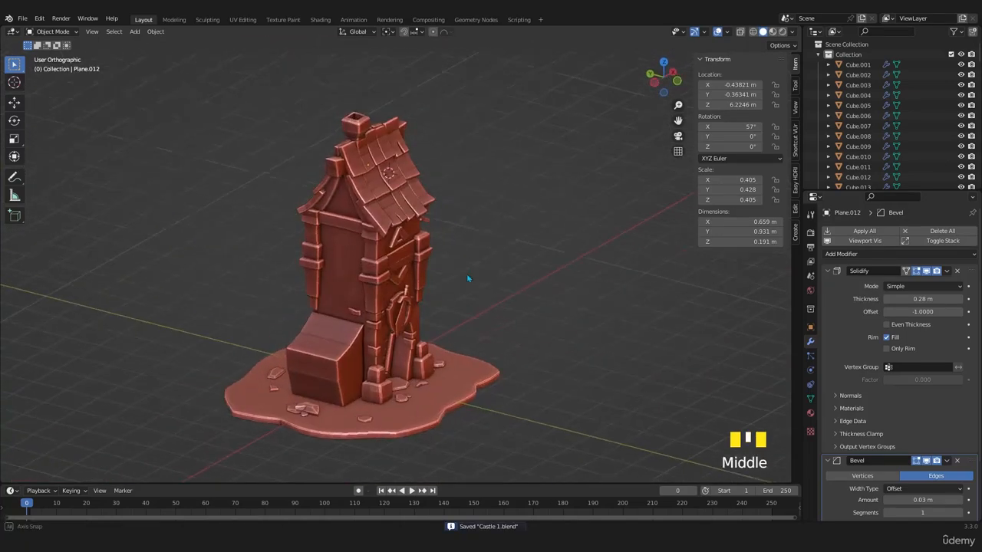
# - Examine the tower's upper walls, window canopy and the gable timbers beneath the roof
pyautogui.scroll(3, 477, 293)
pyautogui.scroll(1, 392, 297)
pyautogui.keyDown('shift'); pyautogui.moveTo(392, 297); pyautogui.dragTo(405, 445, button='middle'); pyautogui.keyUp('shift')
pyautogui.click(406, 322)
pyautogui.scroll(-2, 436, 329)
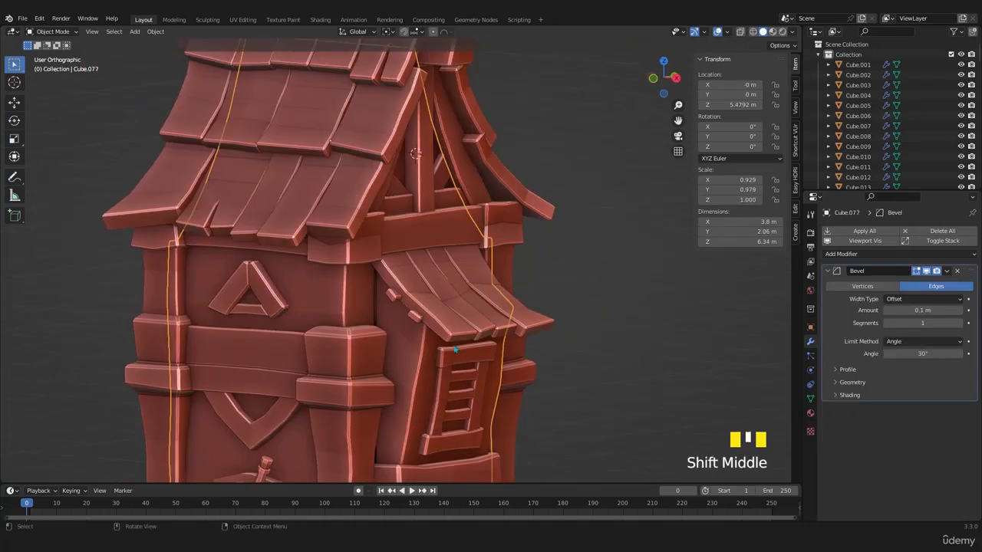
pyautogui.moveTo(405, 384); pyautogui.dragTo(376, 361, button='middle')
pyautogui.keyDown('shift'); pyautogui.moveTo(384, 337); pyautogui.dragTo(397, 368, button='middle'); pyautogui.keyUp('shift')
pyautogui.keyDown('shift'); pyautogui.moveTo(397, 368); pyautogui.dragTo(398, 357, button='middle'); pyautogui.keyUp('shift')
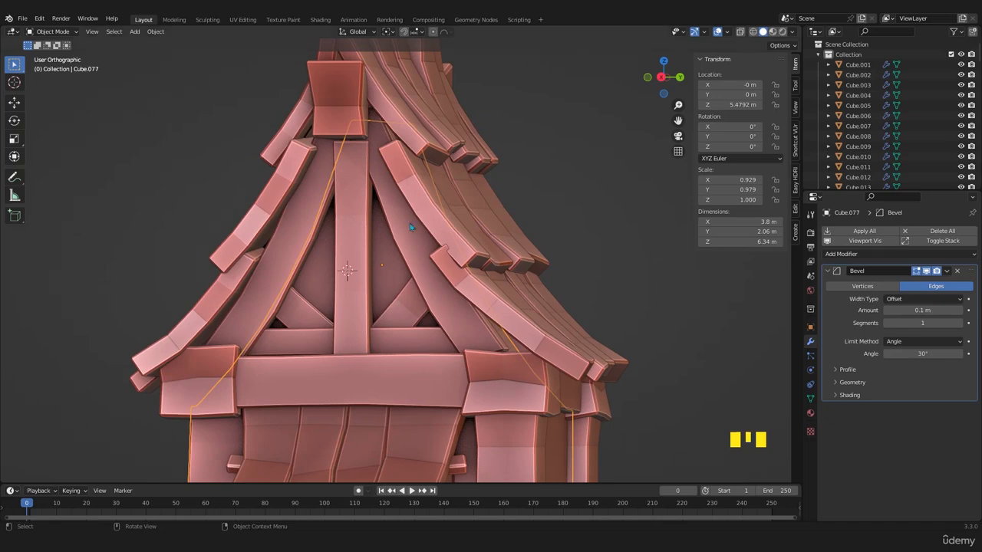
# - Move the gable's thin horizontal beam outward about 0.086 m along the X axis
pyautogui.moveTo(410, 227); pyautogui.dragTo(356, 406, button='middle')
pyautogui.click(428, 347)
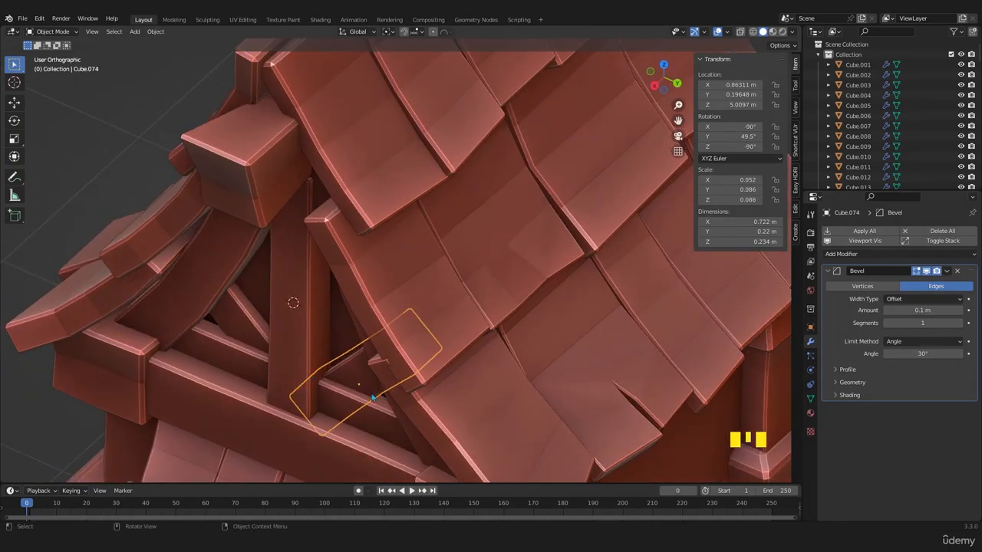
pyautogui.click(352, 412)
pyautogui.moveTo(353, 392); pyautogui.dragTo(347, 376, button='middle')
pyautogui.press('g')
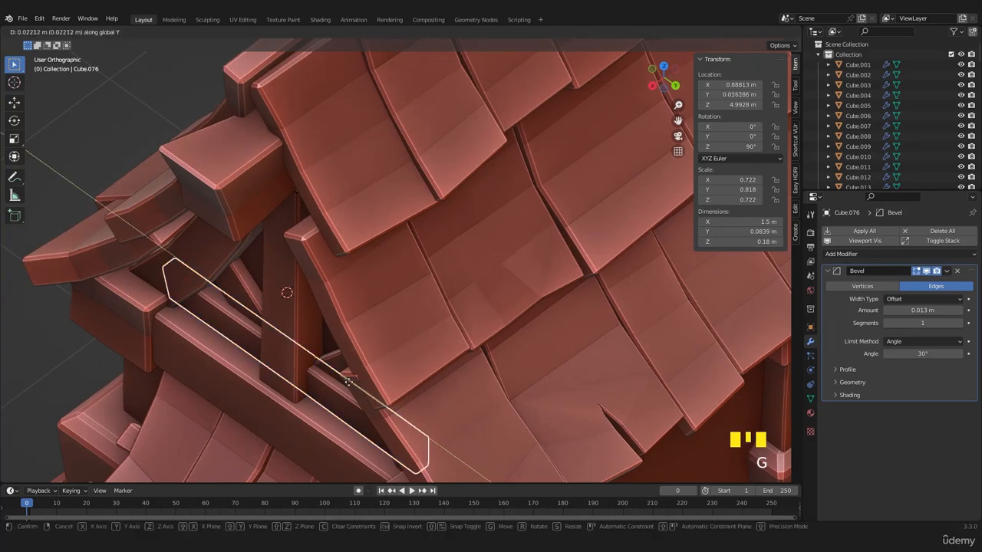
pyautogui.press('x')
pyautogui.click(338, 395)
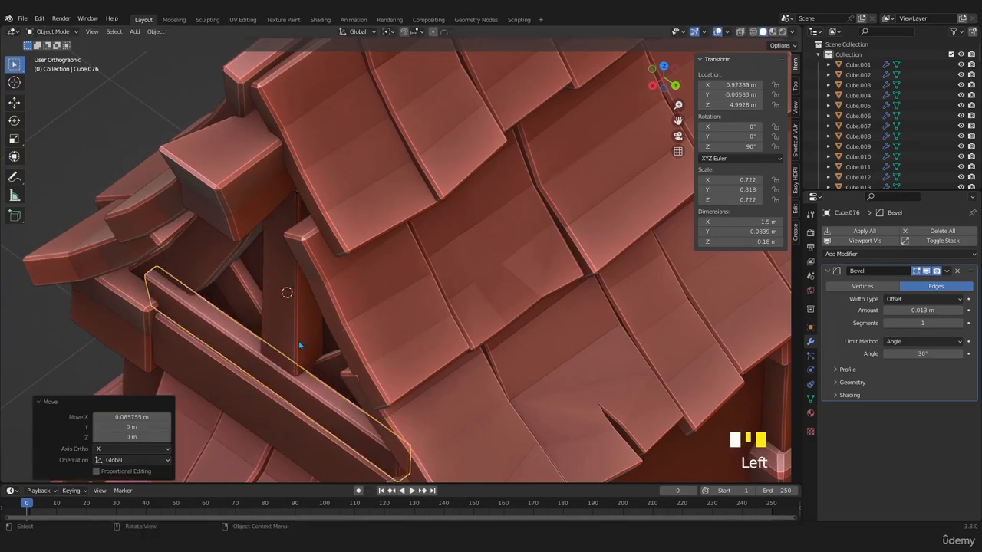
# - Move the gable's vertical post about -0.02 m along the X axis
pyautogui.click(331, 359)
pyautogui.press('g')
pyautogui.press('x')
pyautogui.click(343, 355)
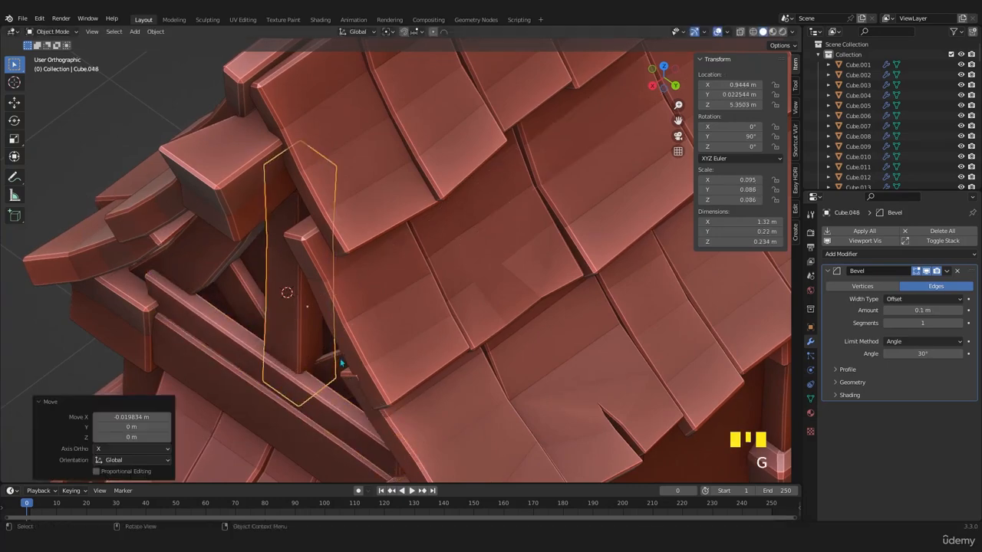
# - Duplicate the gable's two diagonal braces, vertical post and horizontal beam, moving the copies about -2.9 m along X past the opposite gable
pyautogui.moveTo(340, 361); pyautogui.dragTo(372, 355, button='middle')
pyautogui.click(373, 360)
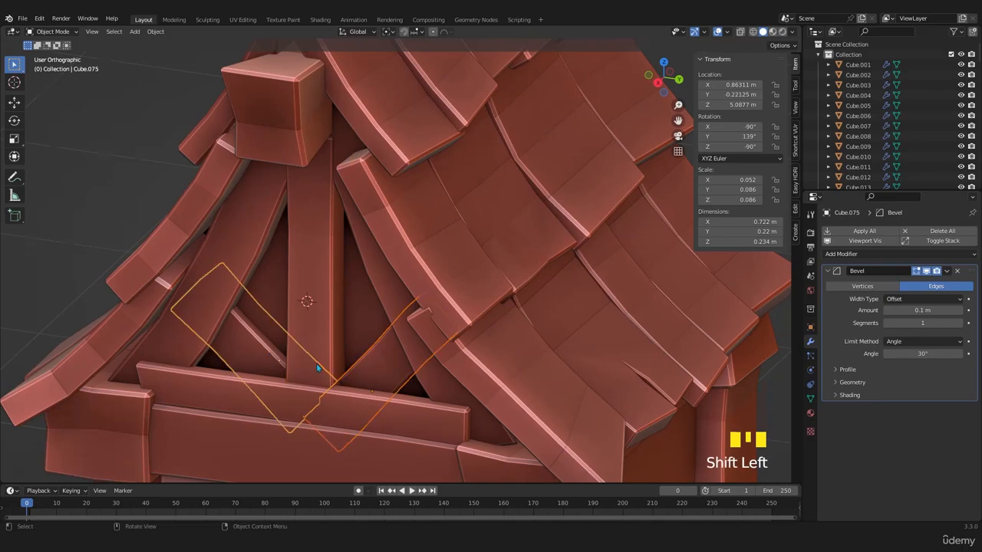
pyautogui.moveTo(317, 368); pyautogui.dragTo(380, 340, button='middle')
pyautogui.keyDown('shift'); pyautogui.click(350, 351); pyautogui.keyUp('shift')
pyautogui.scroll(-3, 354, 400)
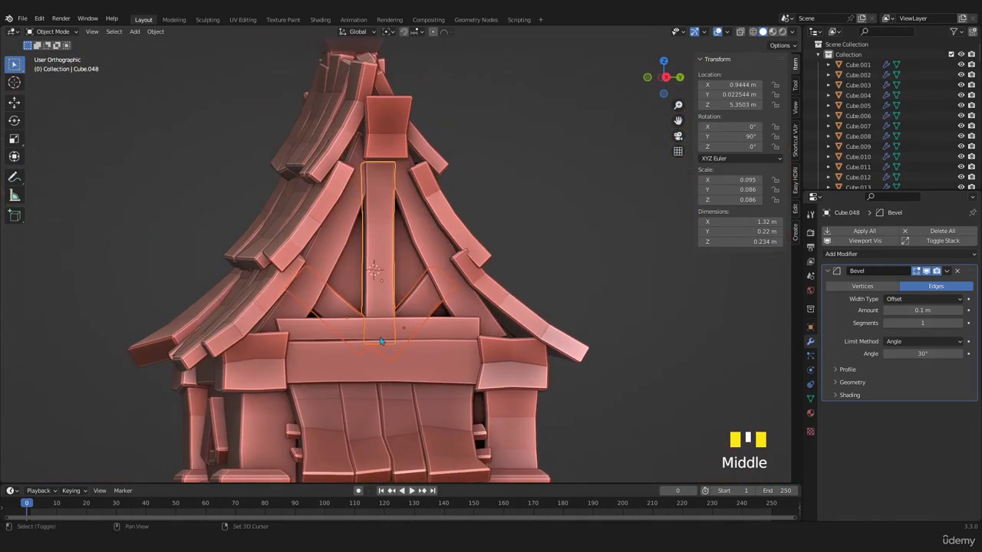
pyautogui.keyDown('shift'); pyautogui.click(390, 328); pyautogui.keyUp('shift')
pyautogui.scroll(-3, 390, 328)
pyautogui.moveTo(383, 307); pyautogui.dragTo(467, 320, button='middle')
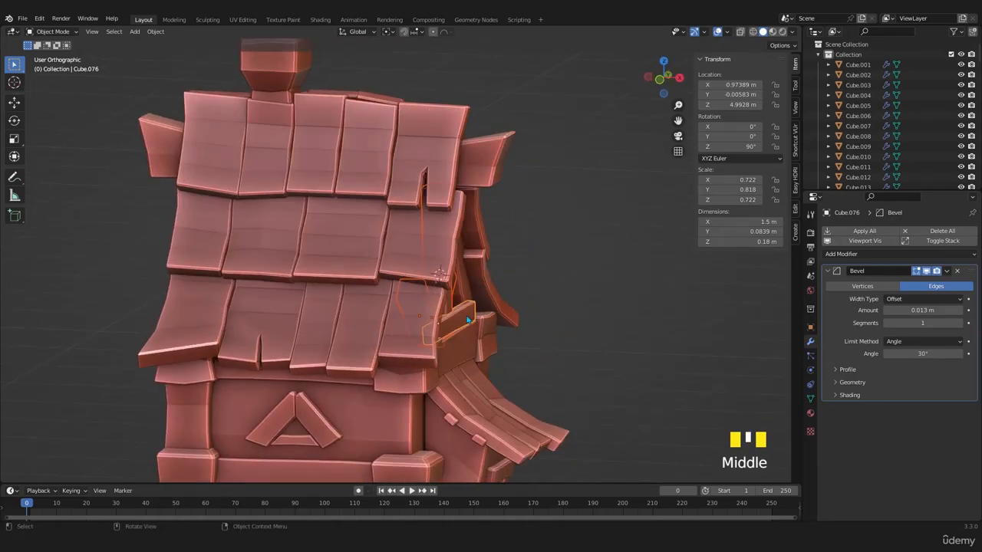
pyautogui.press('KP_7')
pyautogui.click(388, 32)
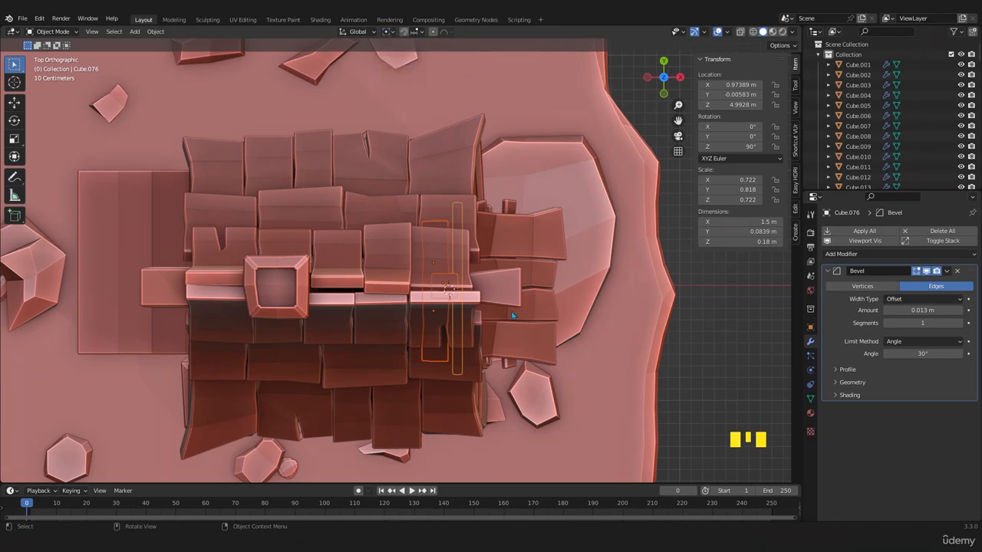
pyautogui.press('x')
pyautogui.click(181, 314)
# - Mirror the copied gable timbers by scaling them -1 along the global Y axis
pyautogui.keyDown('shift'); pyautogui.moveTo(184, 313); pyautogui.dragTo(303, 332, button='middle'); pyautogui.keyUp('shift')
pyautogui.moveTo(303, 332); pyautogui.dragTo(374, 299, button='middle')
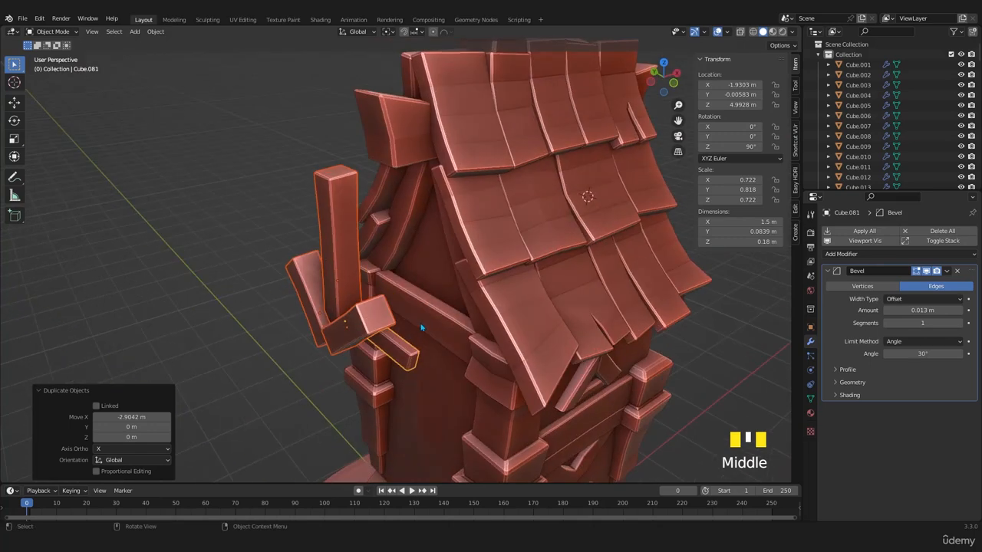
pyautogui.press('s')
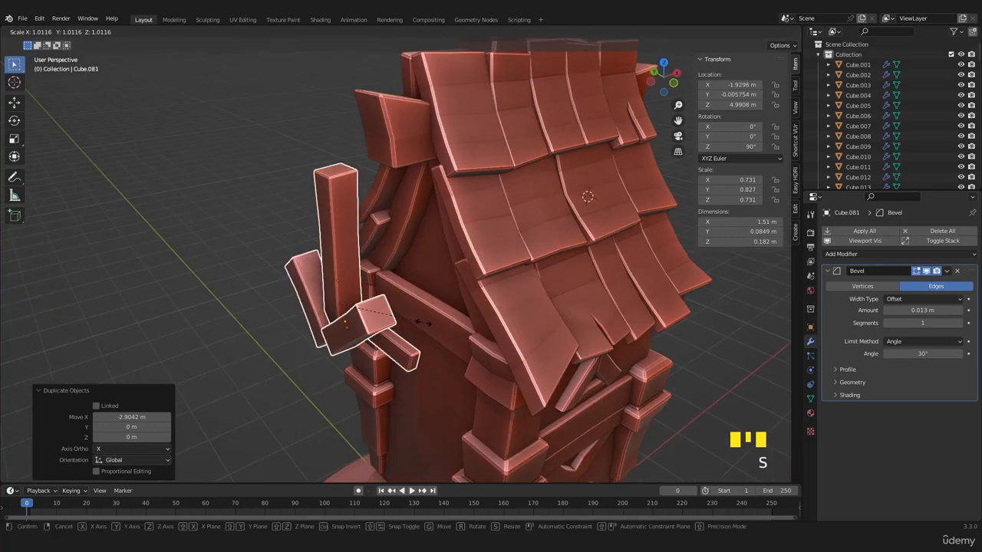
pyautogui.press('x')
pyautogui.write('y')
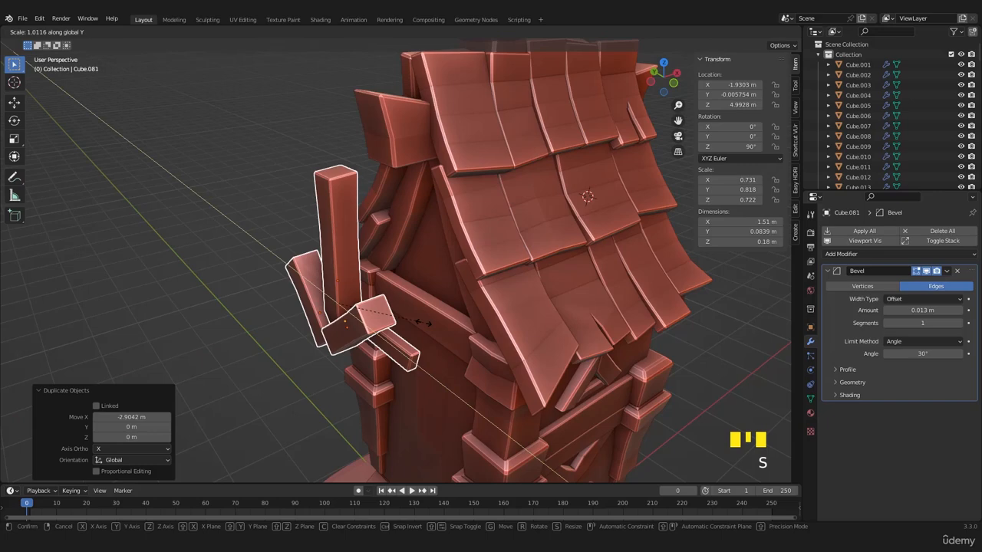
pyautogui.write('-1')
pyautogui.press('Return')
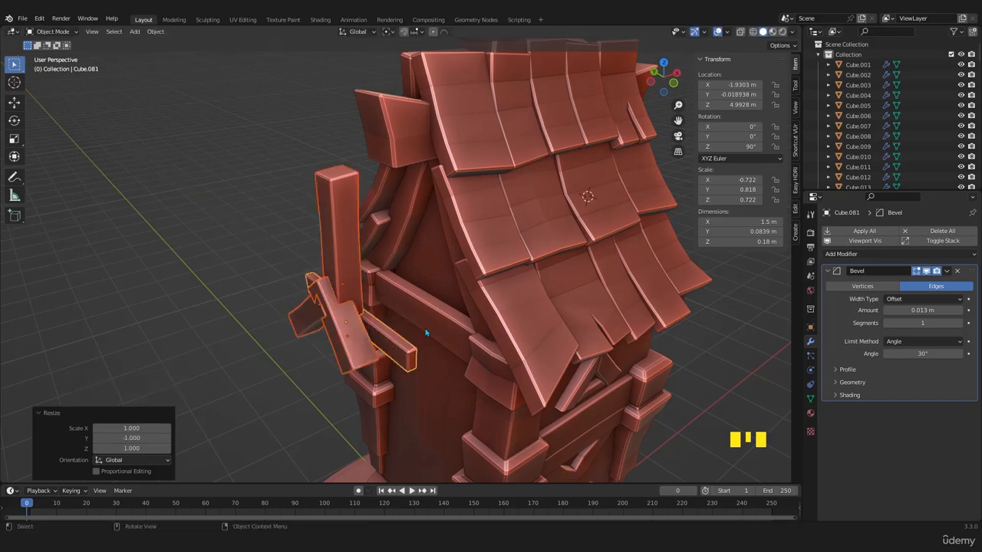
# - Rotate the copied gable timbers 180° about the global Z axis
pyautogui.moveTo(426, 332); pyautogui.dragTo(111, 428, button='middle')
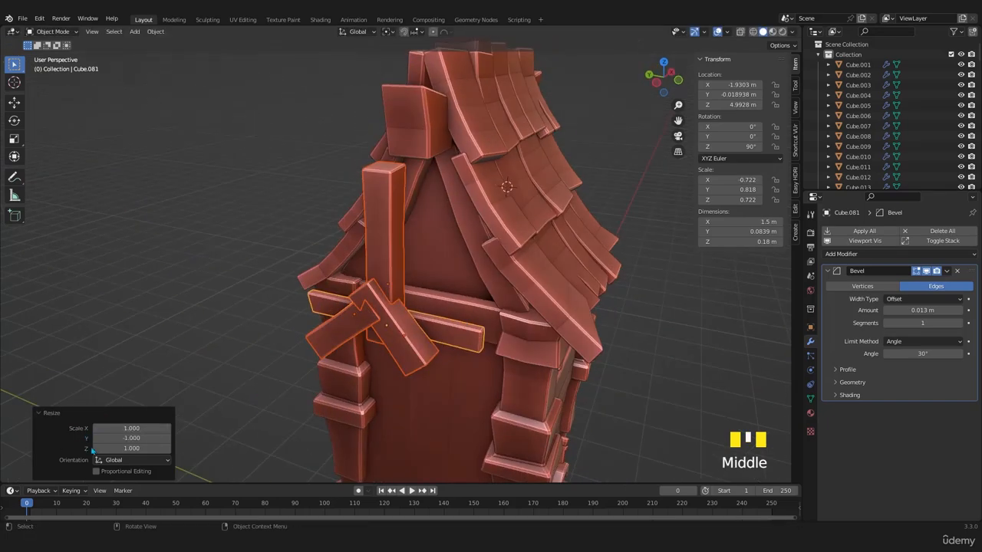
pyautogui.moveTo(420, 351); pyautogui.dragTo(548, 354, button='middle')
pyautogui.write('rz180')
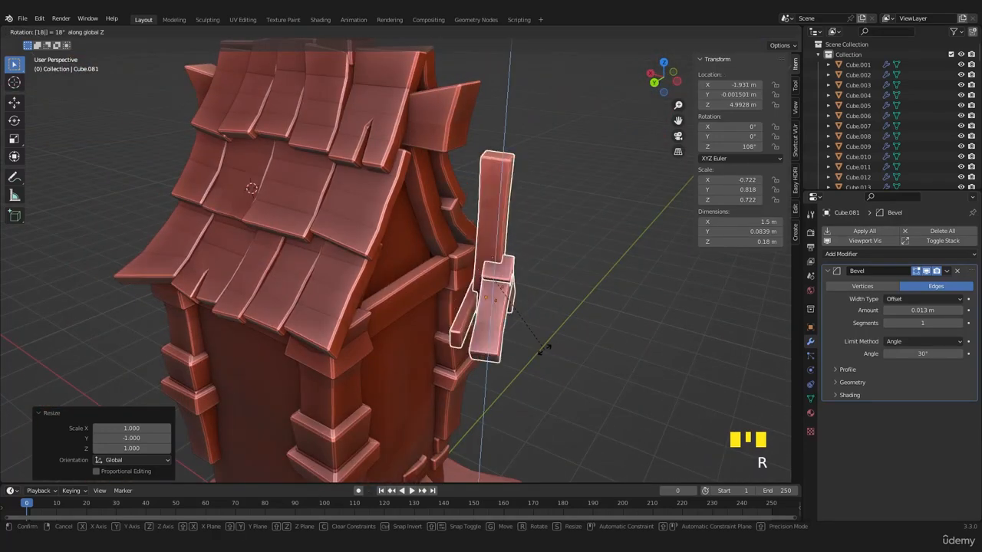
pyautogui.press('Return')
# - Move the copied gable timbers about 1.1 m along X into the opposite gable
pyautogui.press('KP_1')
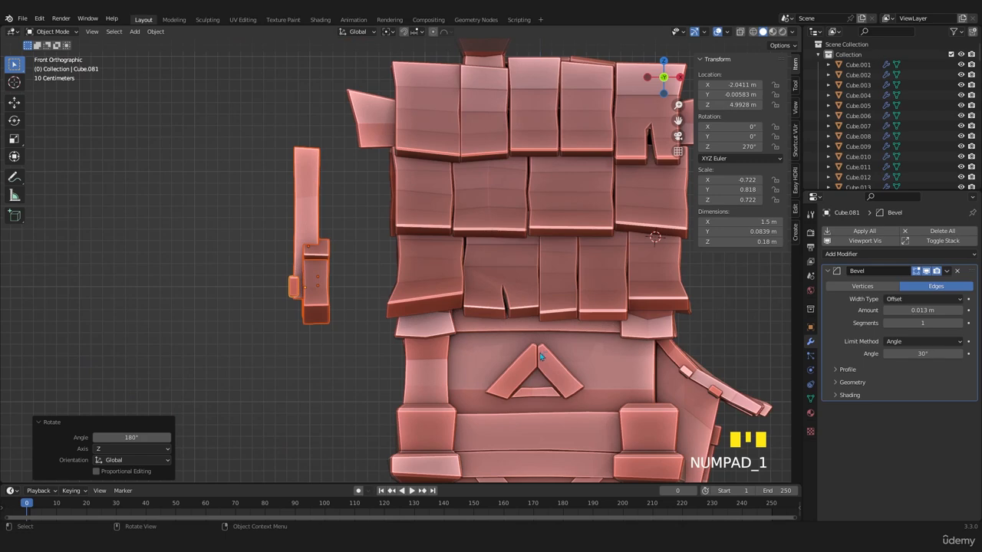
pyautogui.moveTo(544, 352); pyautogui.dragTo(432, 329, button='middle')
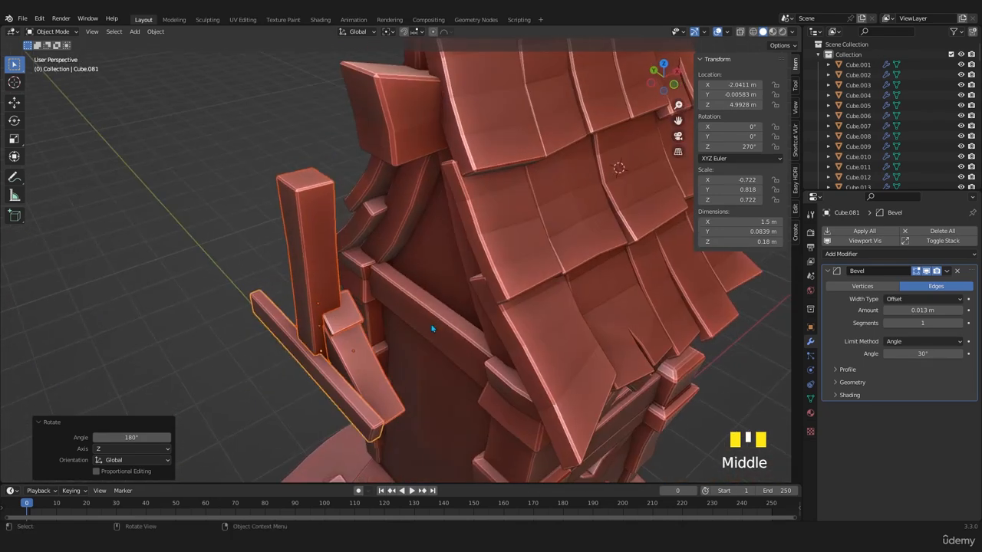
pyautogui.press('g')
pyautogui.press('x')
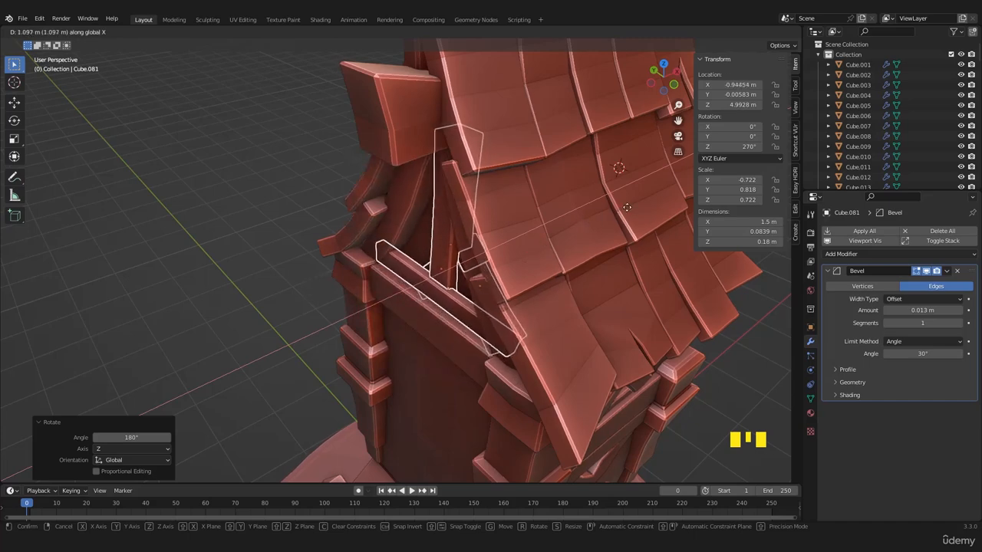
pyautogui.click(583, 223)
# - Select the two copied diagonal braces in the gable and rotate them 180° about the global Y axis
pyautogui.moveTo(583, 223); pyautogui.dragTo(463, 305, button='middle')
pyautogui.scroll(3, 456, 288)
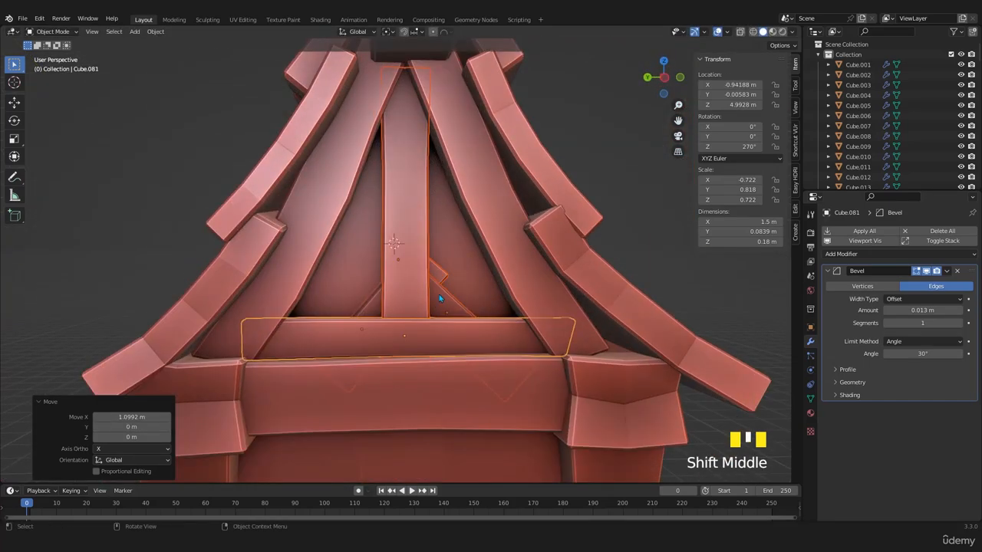
pyautogui.click(443, 280)
pyautogui.press('KP_1')
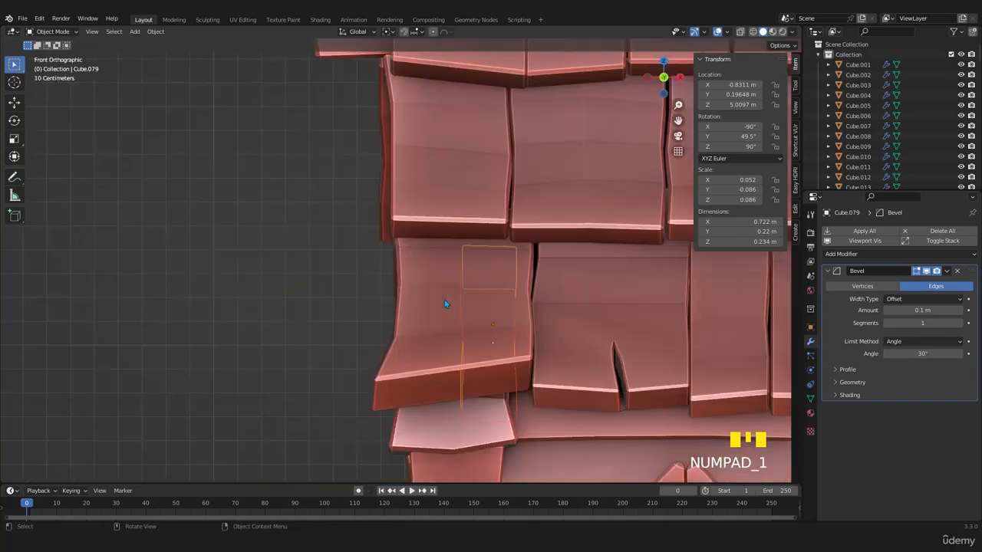
pyautogui.press('KP_3')
pyautogui.press('ctrl+KP_3')
pyautogui.press('g')
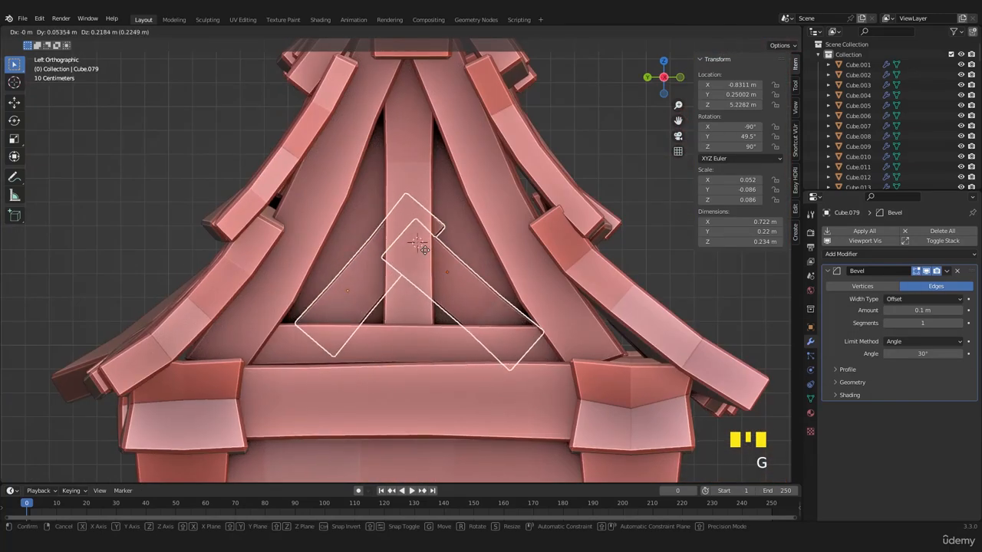
pyautogui.rightClick(425, 250)
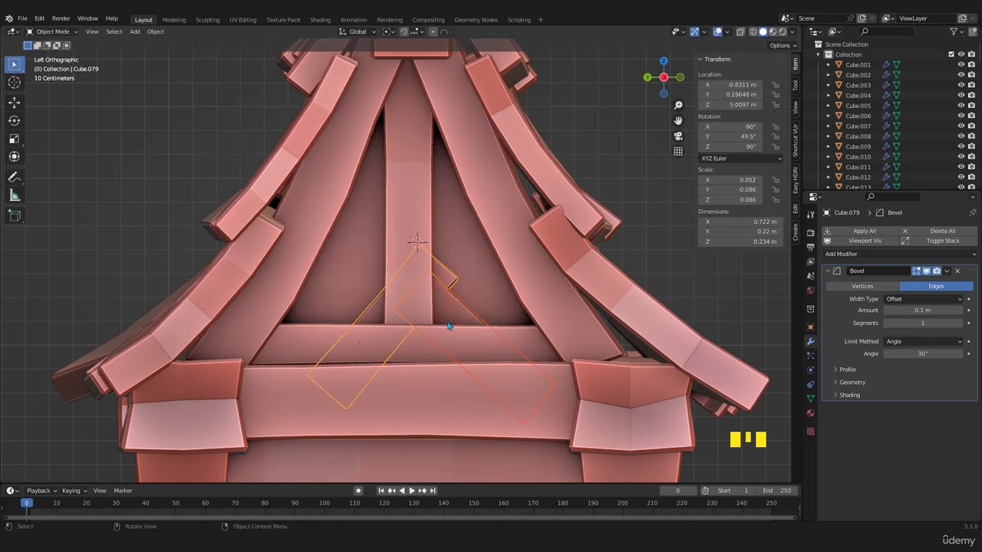
pyautogui.press('r')
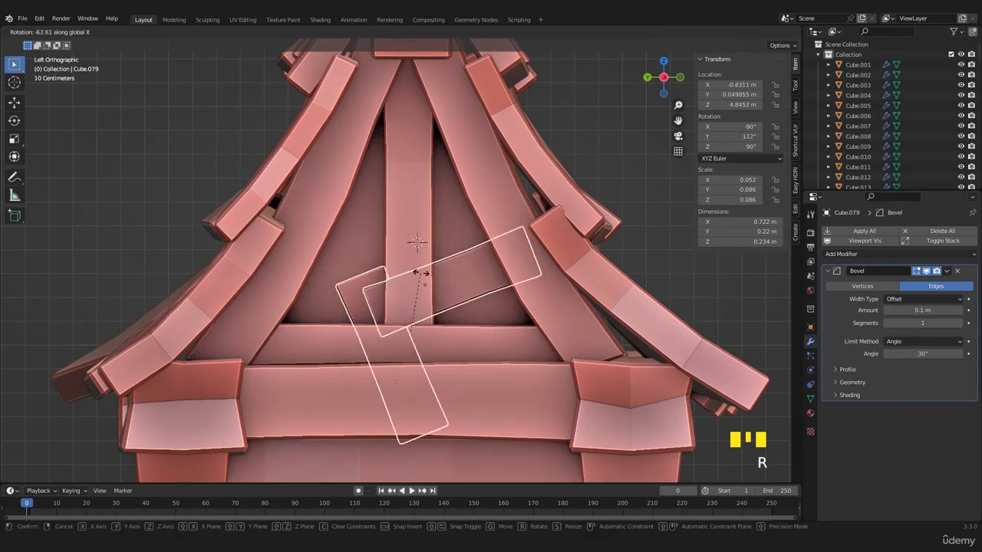
pyautogui.write('y180')
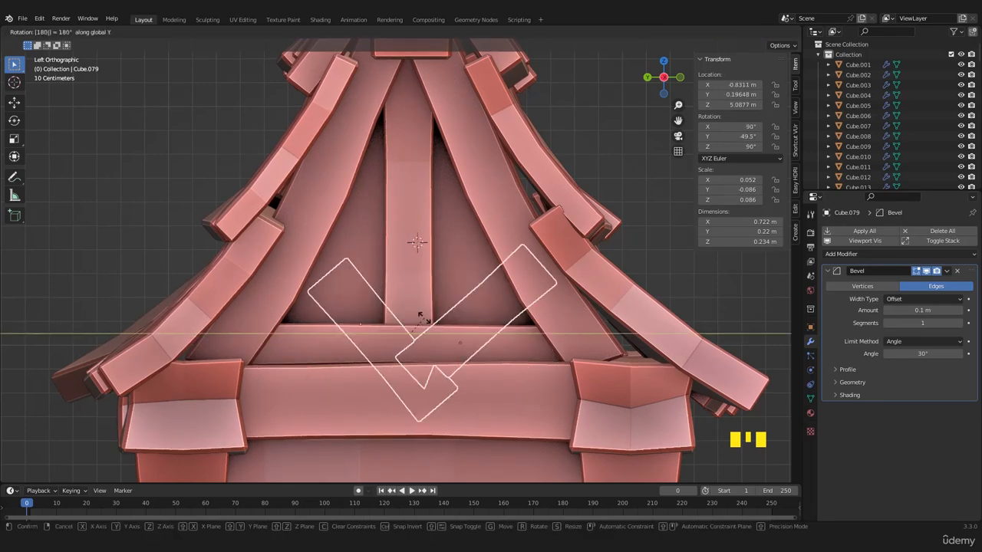
pyautogui.press('Return')
# - Move the two braces about 0.05 m along Y and 0.18 m up, and about -0.26 m along X out of the gable
pyautogui.press('g')
pyautogui.click(408, 282)
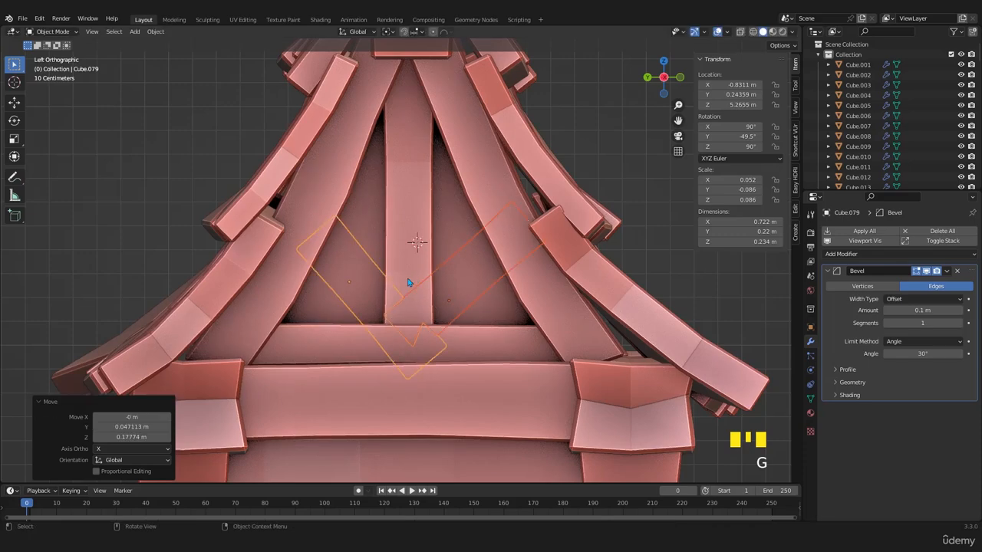
pyautogui.press('KP_7')
pyautogui.press('g')
pyautogui.press('x')
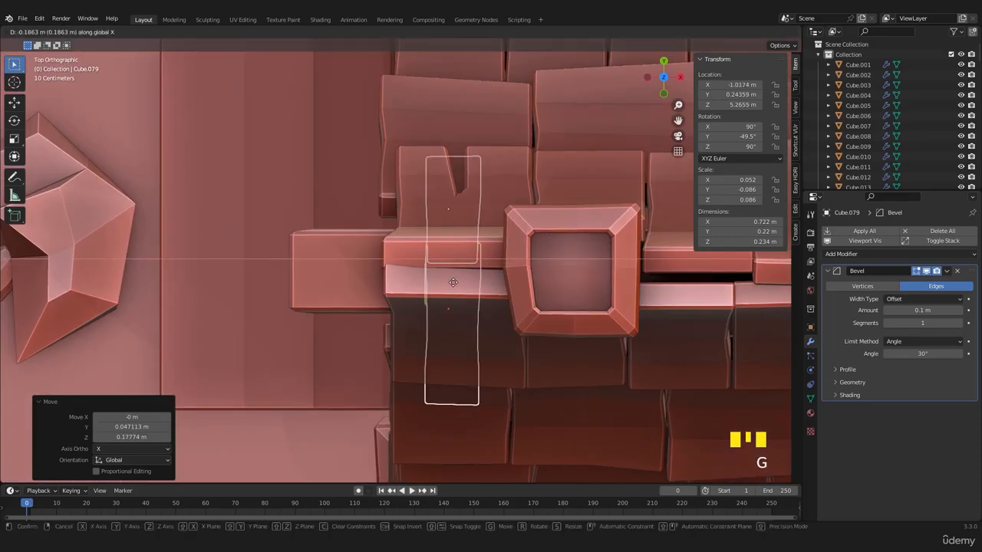
pyautogui.click(411, 294)
# - Move the two braces back along positive X so they sit recessed in the gable between the post and the rafters
pyautogui.press('KP_1')
pyautogui.press('KP_3')
pyautogui.press('ctrl+KP_3')
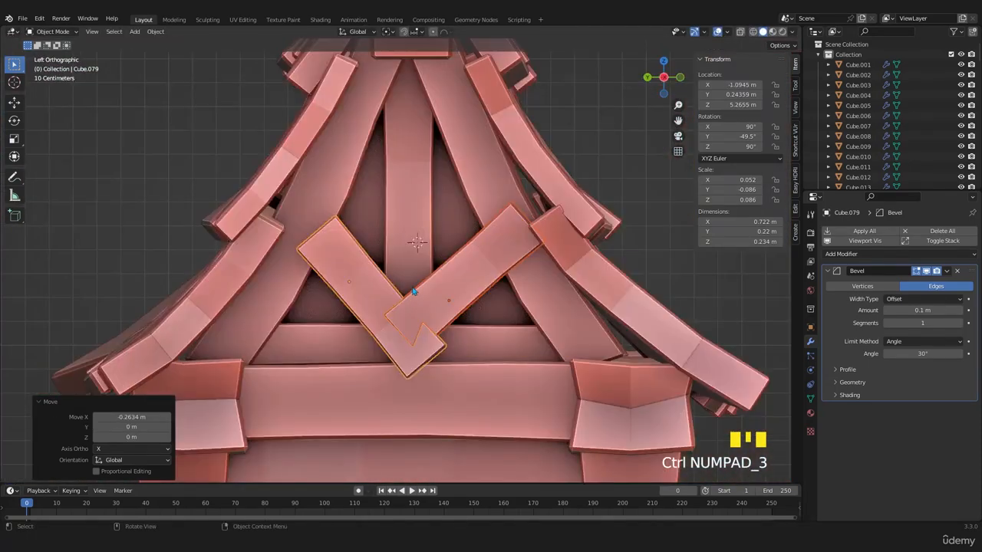
pyautogui.scroll(2, 418, 299)
pyautogui.scroll(-2, 476, 302)
pyautogui.moveTo(476, 302); pyautogui.dragTo(395, 362, button='middle')
pyautogui.scroll(3, 429, 322)
pyautogui.press('g')
pyautogui.press('x')
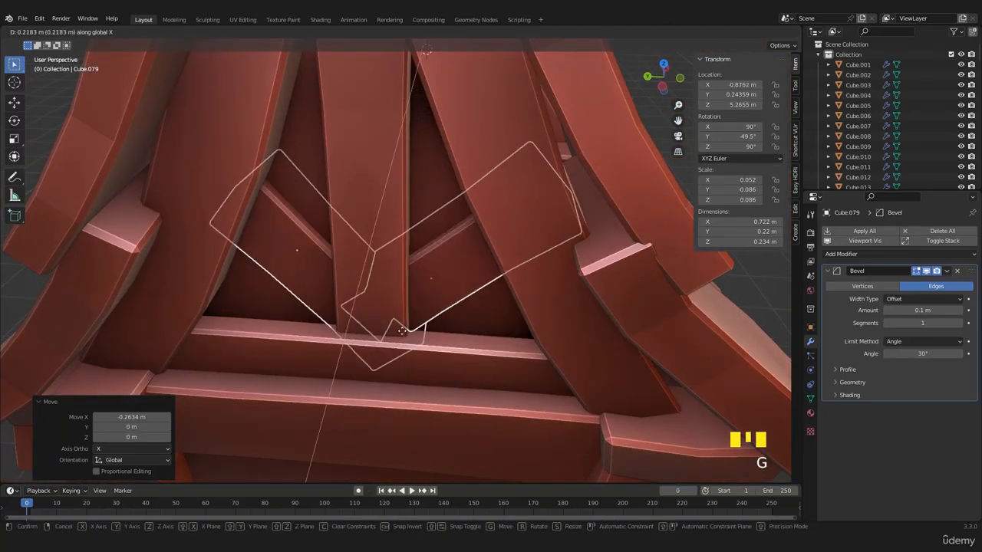
pyautogui.click(386, 374)
# - Check the finished gable timbers and save the tower file Castle 1.blend
pyautogui.moveTo(386, 375); pyautogui.dragTo(368, 344, button='middle')
pyautogui.click(475, 356)
pyautogui.scroll(-5, 442, 343)
pyautogui.scroll(2, 368, 344)
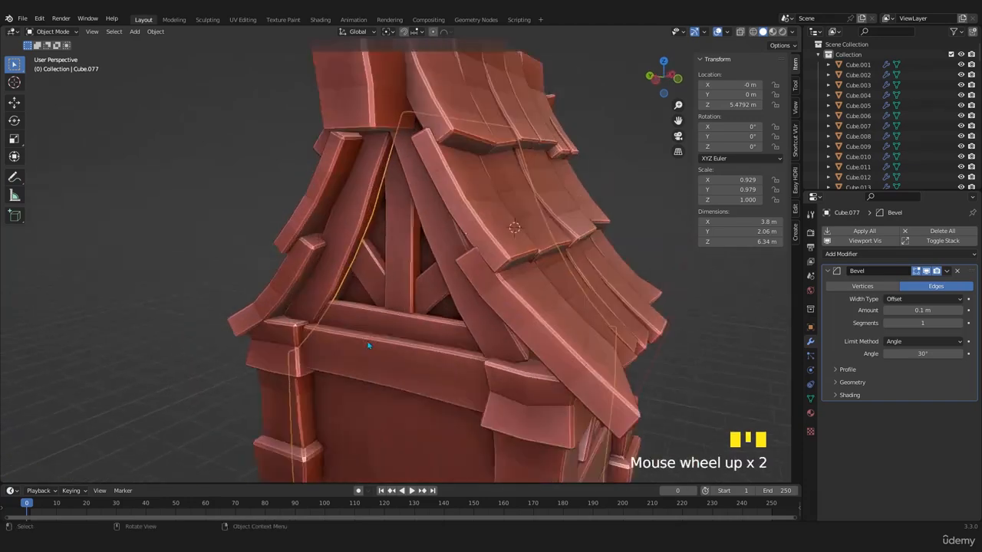
pyautogui.scroll(-3, 432, 346)
pyautogui.moveTo(432, 346); pyautogui.dragTo(395, 321, button='middle')
pyautogui.scroll(3, 420, 329)
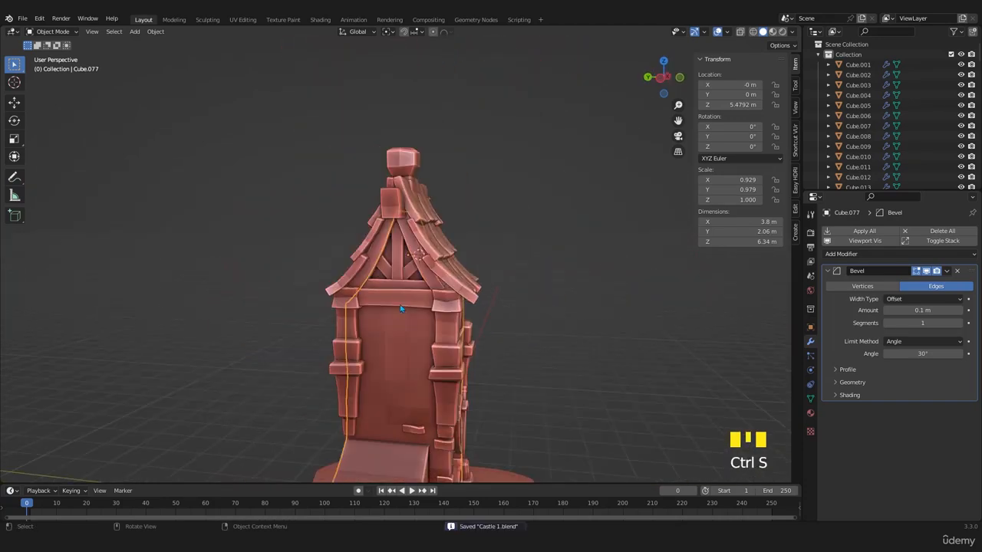
# - Examine the whole tower and compare its rooftop and chimney with the reference image zc-wang-1 (2).jpg
pyautogui.scroll(-5, 400, 308)
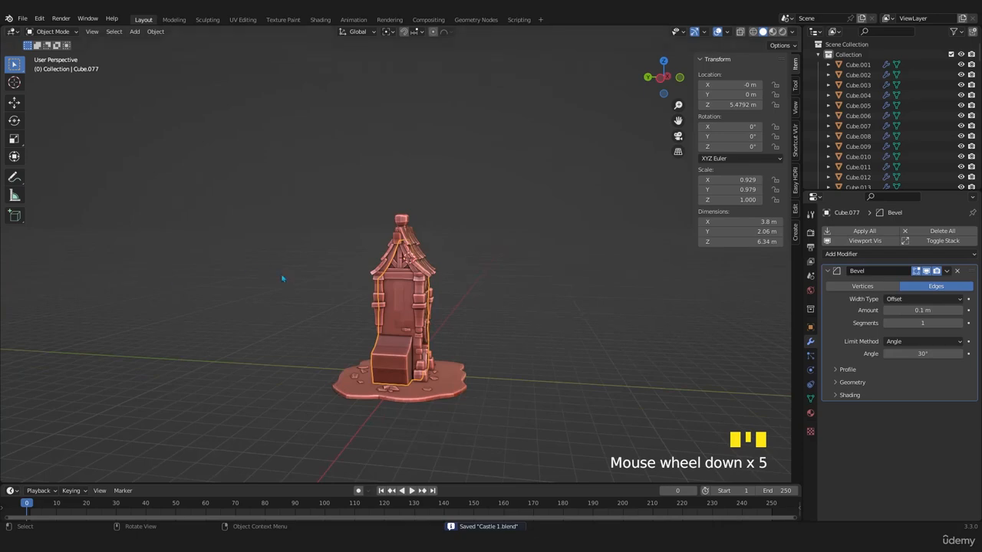
pyautogui.scroll(8, 283, 279)
pyautogui.moveTo(283, 278); pyautogui.dragTo(435, 335, button='middle')
pyautogui.scroll(-3, 384, 307)
pyautogui.scroll(2, 385, 235)
pyautogui.keyDown('shift'); pyautogui.moveTo(386, 236); pyautogui.dragTo(416, 308, button='middle'); pyautogui.keyUp('shift')
pyautogui.scroll(1, 416, 308)
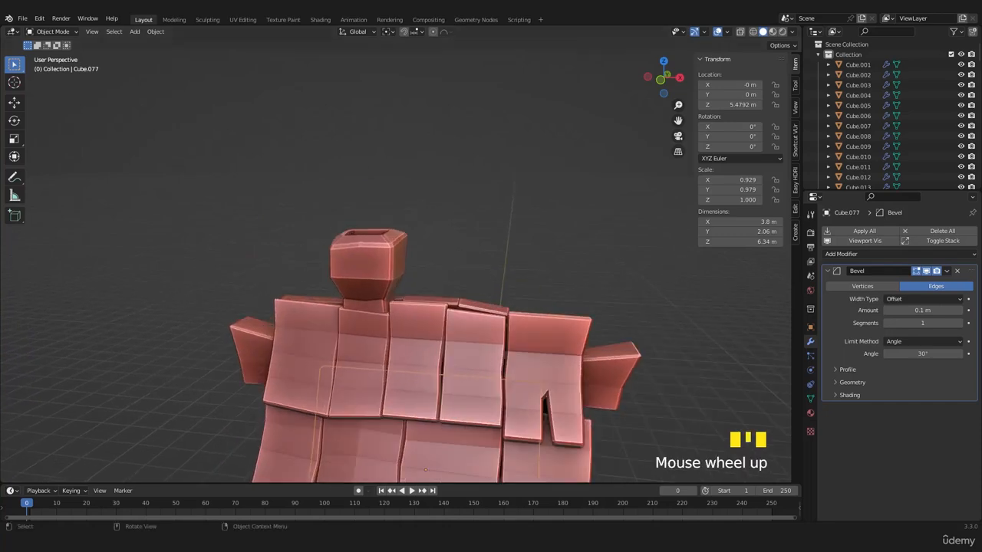
pyautogui.hotkey('alt', 'Tab')
pyautogui.scroll(3, 359, 207)
pyautogui.moveTo(361, 220); pyautogui.dragTo(395, 340)
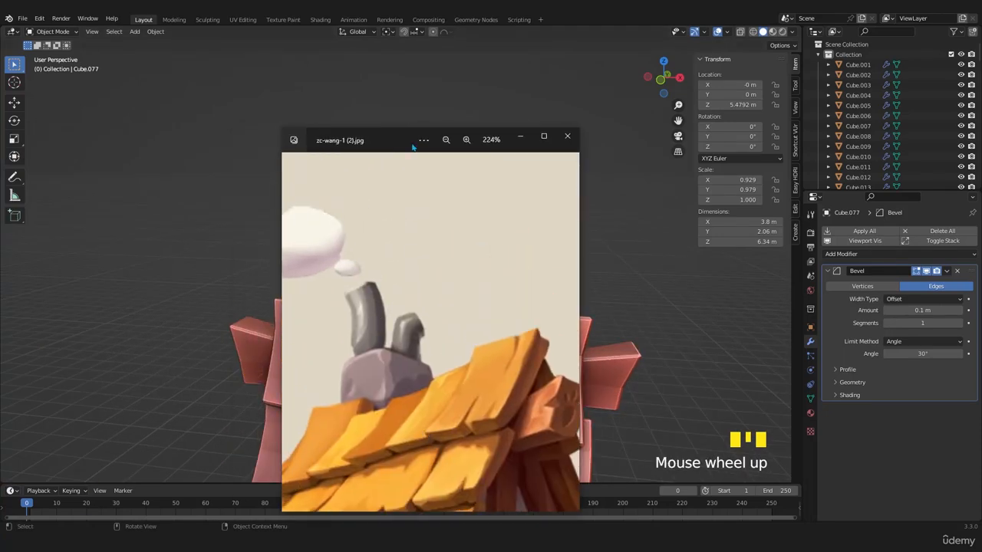
pyautogui.click(520, 136)
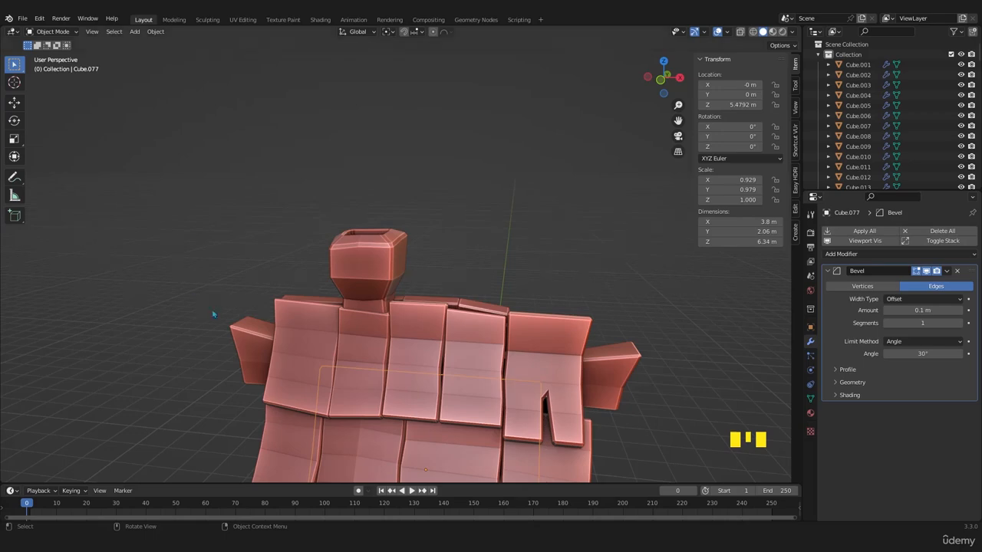
# - Duplicate the small side-wall brick twice, placing one copy about 0.56 m along Y and 1.16 m up and the other about -0.28 m along Y beside it
pyautogui.moveTo(213, 314); pyautogui.dragTo(368, 206, button='middle')
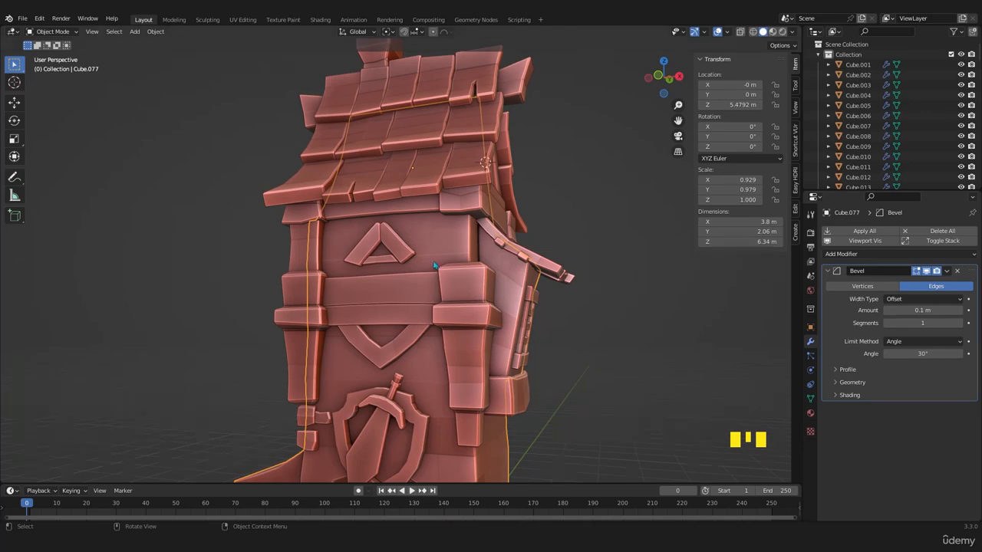
pyautogui.moveTo(434, 265); pyautogui.dragTo(462, 339, button='middle')
pyautogui.click(460, 343)
pyautogui.press('KP_1')
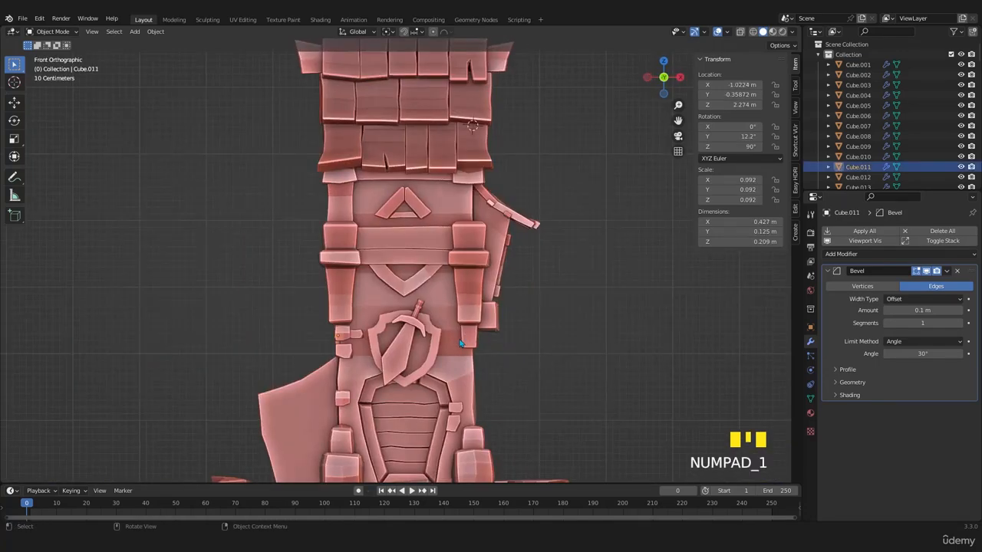
pyautogui.press('z')
pyautogui.press('KP_3')
pyautogui.press('ctrl+KP_3')
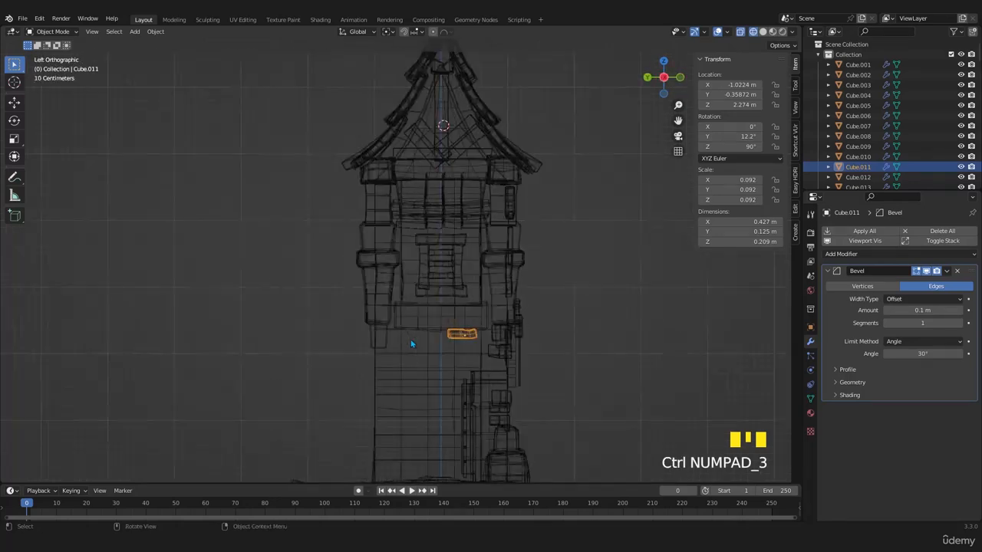
pyautogui.press('z')
pyautogui.scroll(2, 486, 312)
pyautogui.keyDown('shift'); pyautogui.moveTo(486, 312); pyautogui.dragTo(461, 307, button='middle'); pyautogui.keyUp('shift')
pyautogui.hotkey('shift', 'd')
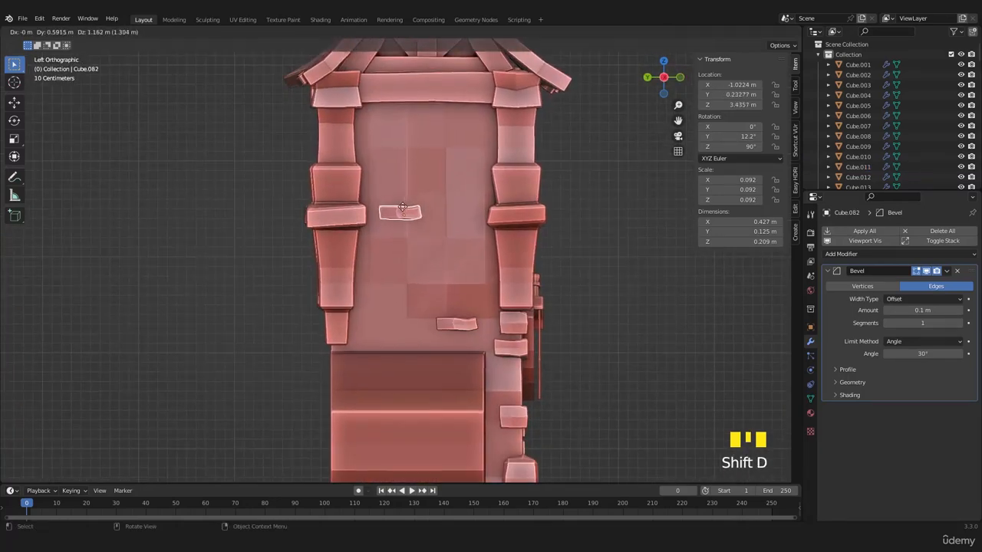
pyautogui.click(405, 209)
pyautogui.hotkey('shift', 'd')
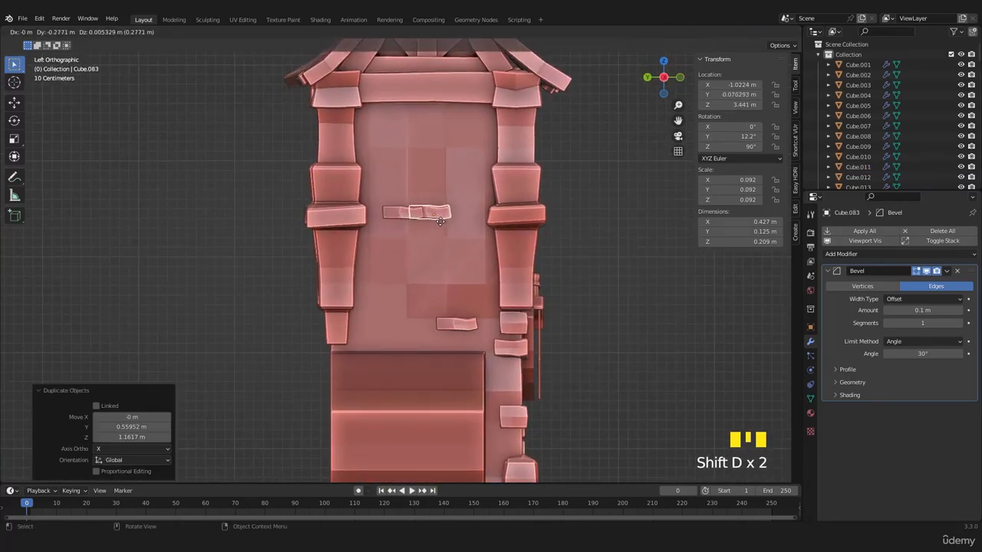
pyautogui.click(441, 220)
# - Reshape the second brick copy by scaling the geometry near its outer end about 1.35 along Z with proportional editing
pyautogui.scroll(7, 438, 210)
pyautogui.press('Tab')
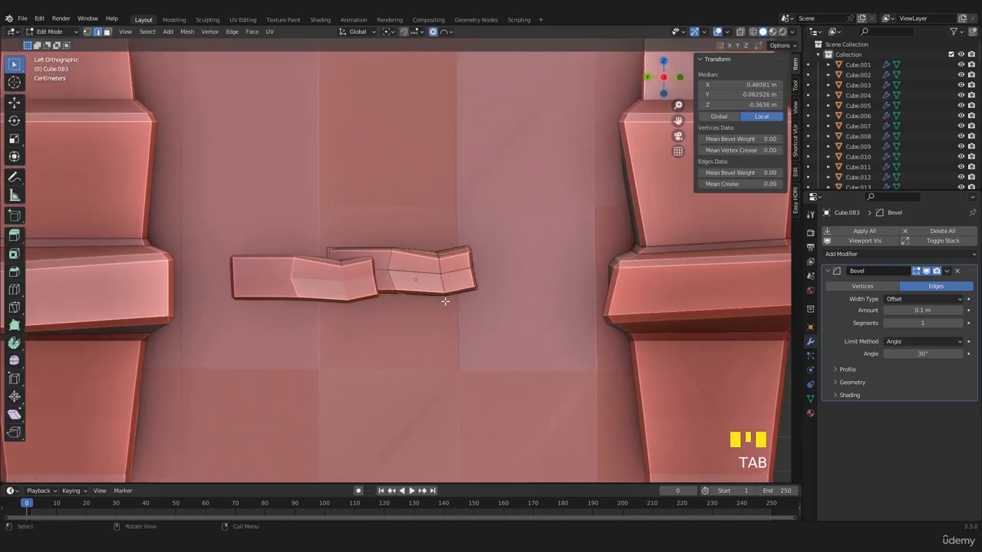
pyautogui.press('g')
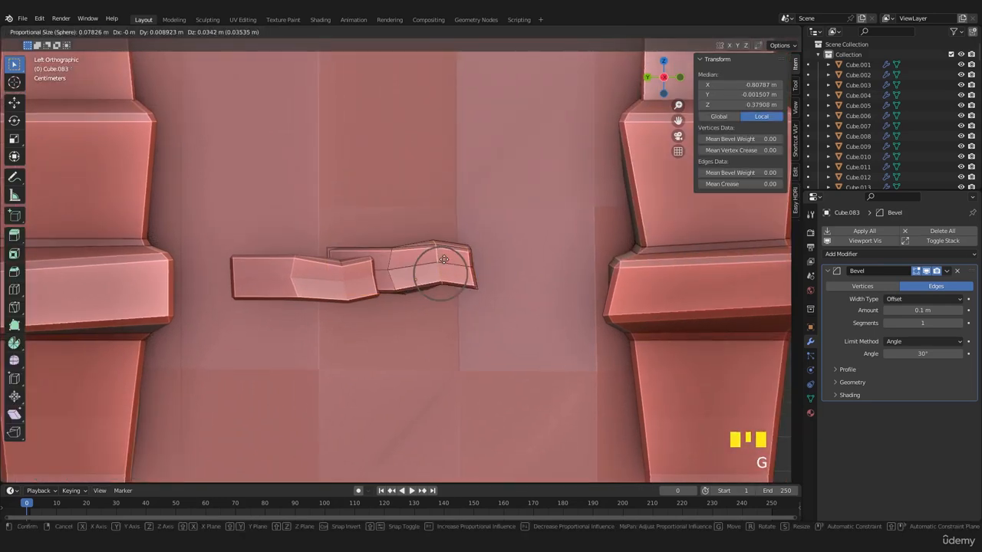
pyautogui.press('z')
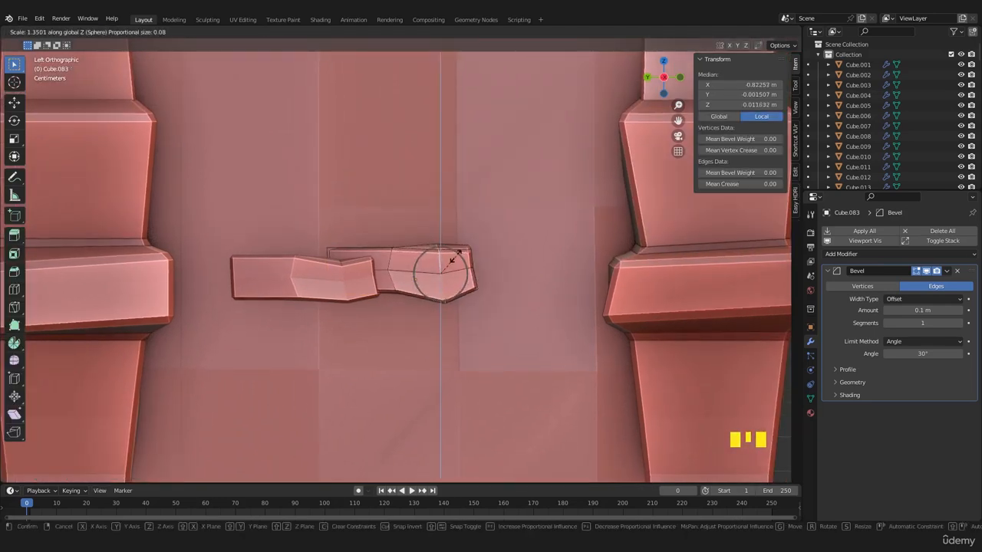
pyautogui.click(457, 253)
pyautogui.keyDown('shift'); pyautogui.moveTo(457, 253); pyautogui.dragTo(503, 290, button='middle'); pyautogui.keyUp('shift')
pyautogui.press('Tab')
# - Rotate the first brick copy 180° about Z and move it about -0.05 m along Y and -0.12 m along Z, beneath the other
pyautogui.click(390, 319)
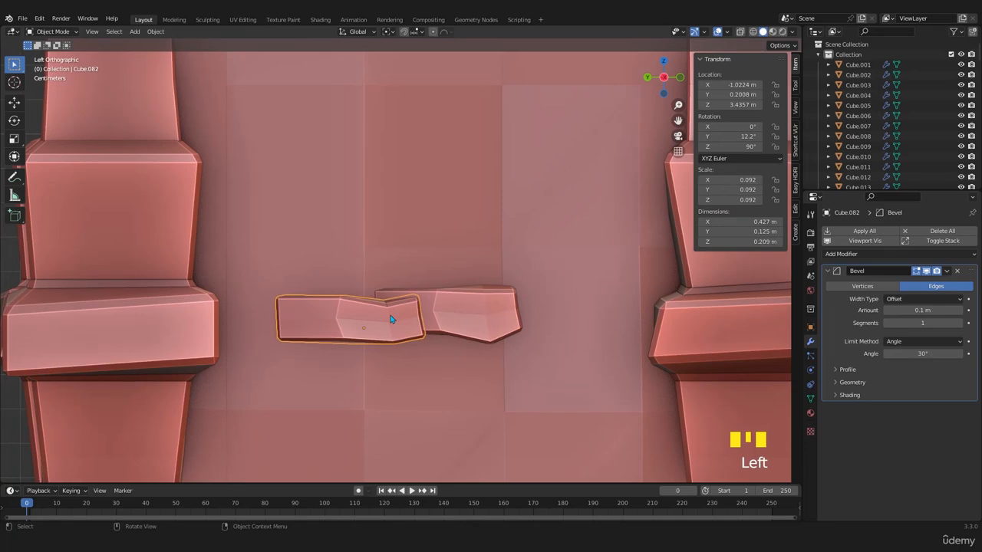
pyautogui.write('rz180')
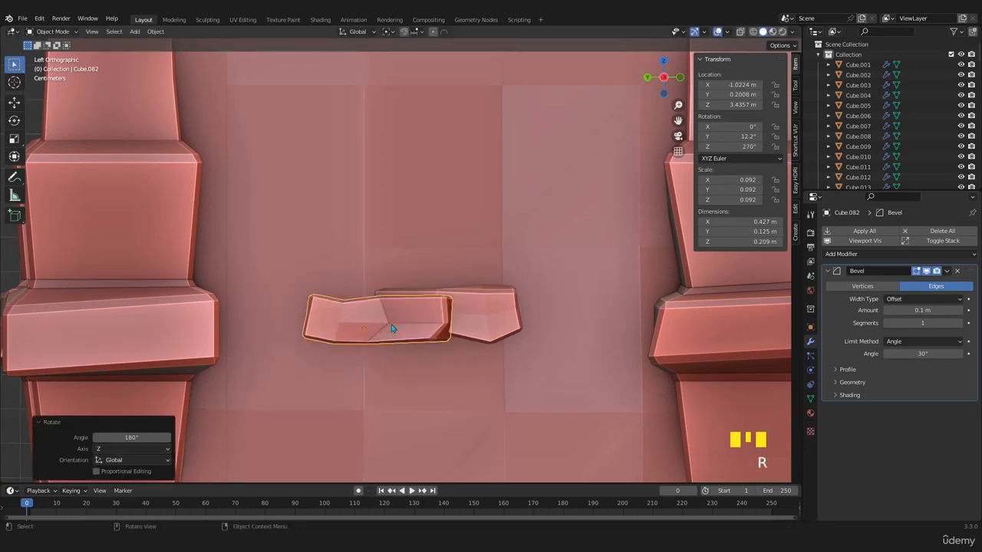
pyautogui.press('g')
pyautogui.click(414, 360)
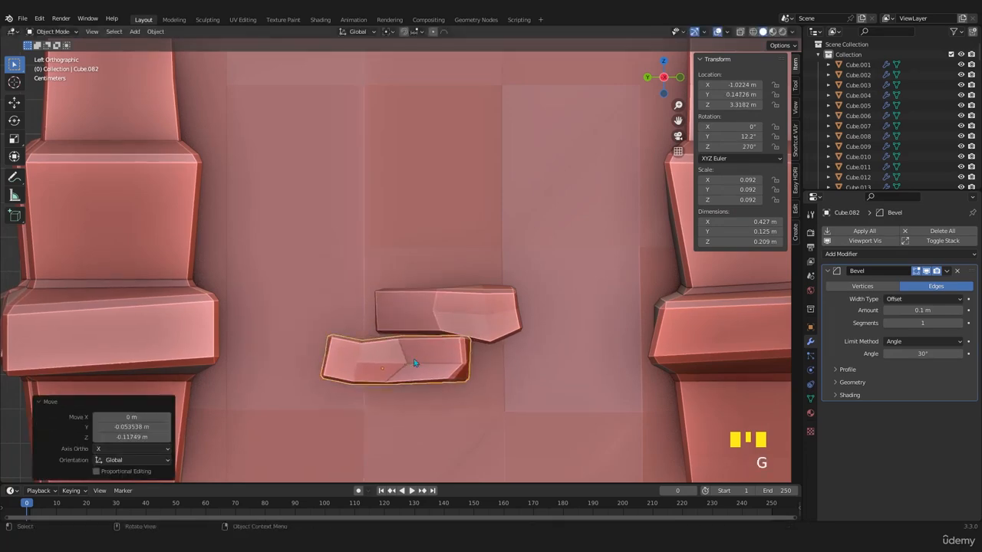
# - Select the three side-wall bricks and duplicate them, moving the copies about 1.5 m along the global X axis
pyautogui.scroll(-9, 413, 362)
pyautogui.scroll(4, 426, 322)
pyautogui.scroll(-3, 424, 297)
pyautogui.moveTo(424, 297); pyautogui.dragTo(412, 315, button='middle')
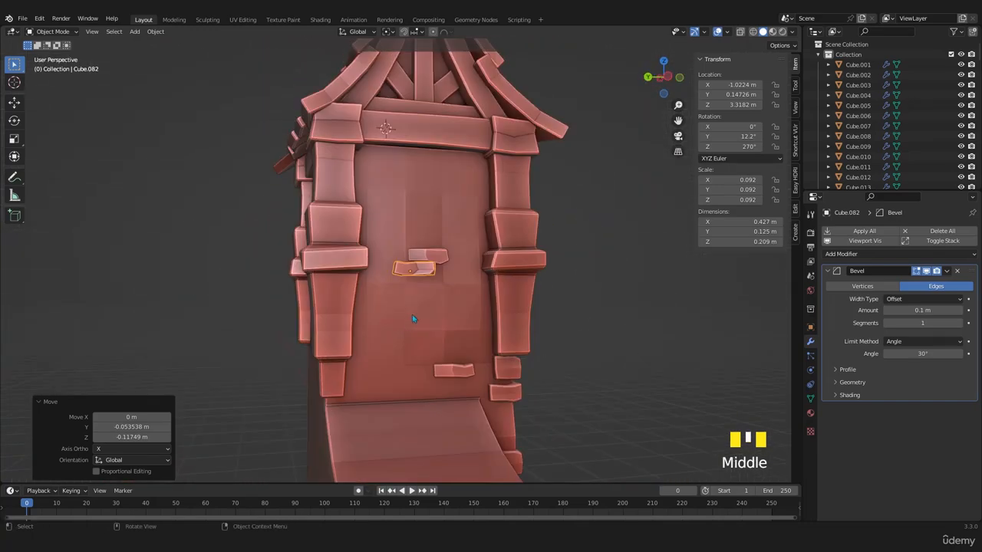
pyautogui.keyDown('shift'); pyautogui.click(431, 258); pyautogui.keyUp('shift')
pyautogui.press('KP_1')
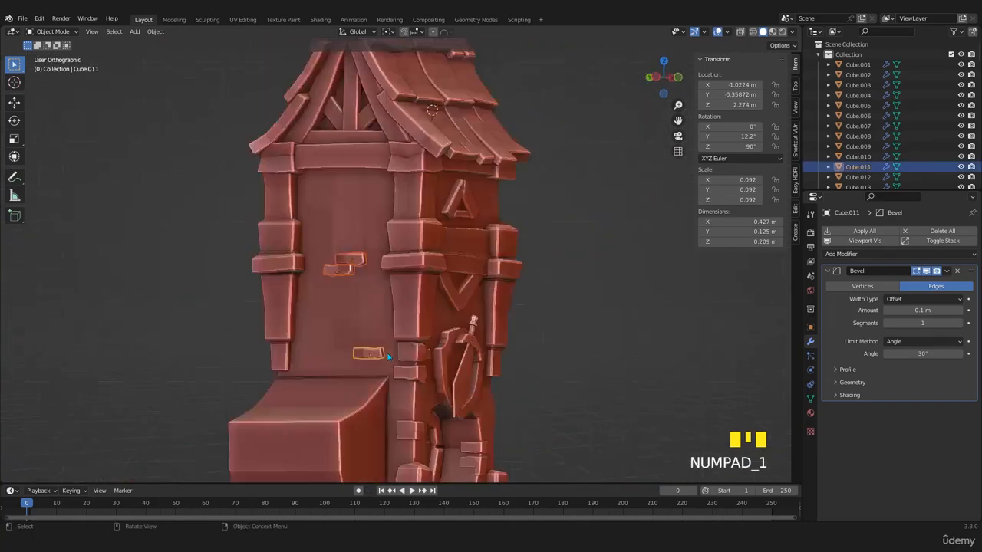
pyautogui.press('ctrl+KP_3')
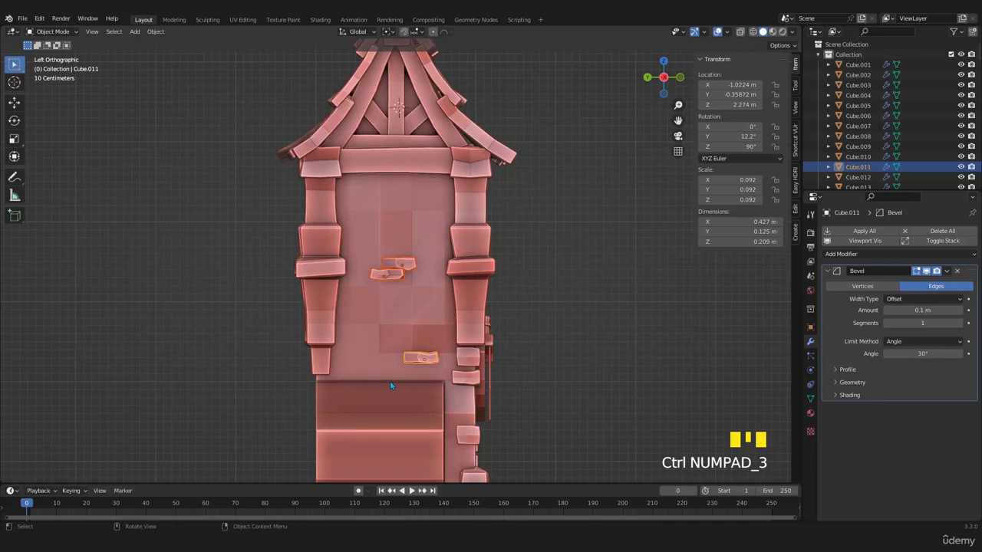
pyautogui.moveTo(390, 386)
pyautogui.mouseDown(button='middle')
pyautogui.moveTo(340, 379)
pyautogui.moveTo(393, 371)
pyautogui.mouseUp(button='middle')
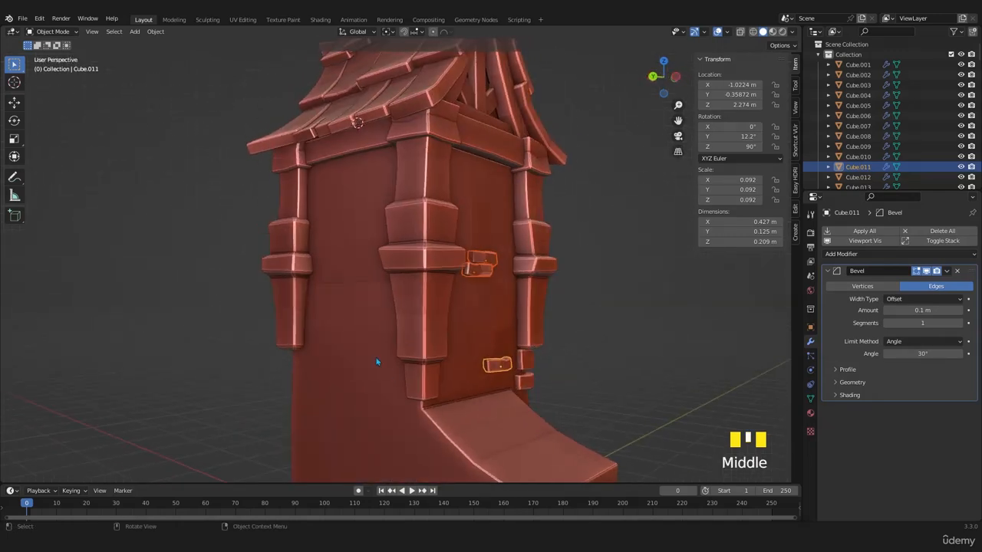
pyautogui.press('r')
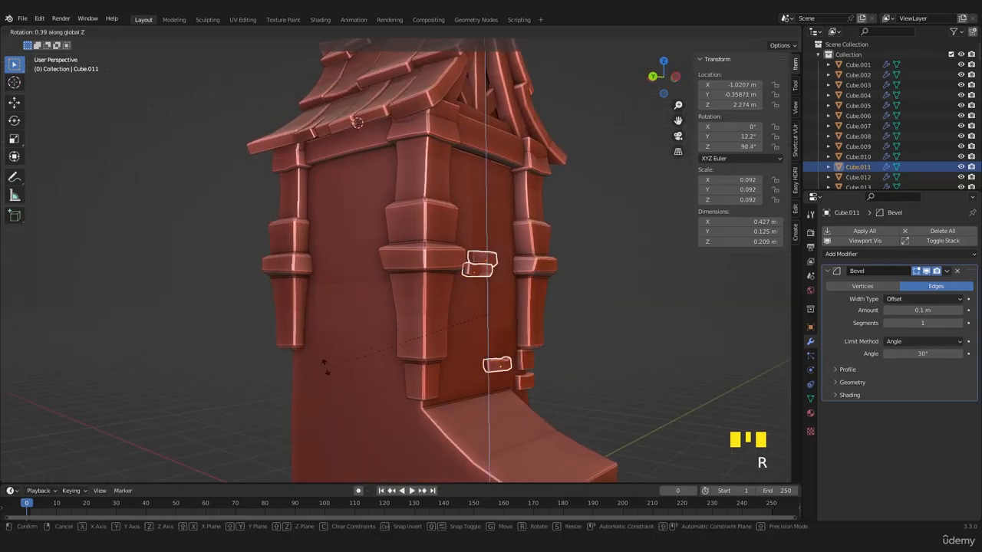
pyautogui.rightClick(325, 367)
pyautogui.hotkey('shift', 'd')
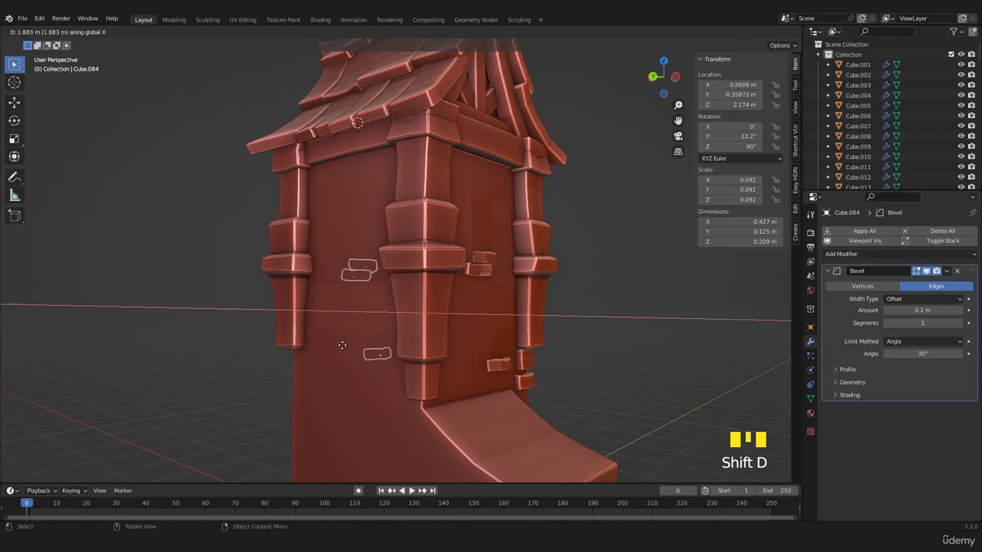
pyautogui.click(363, 343)
# - Rotate the three copied bricks 90° about the global Z axis to align with the adjacent wall
pyautogui.write('r9')
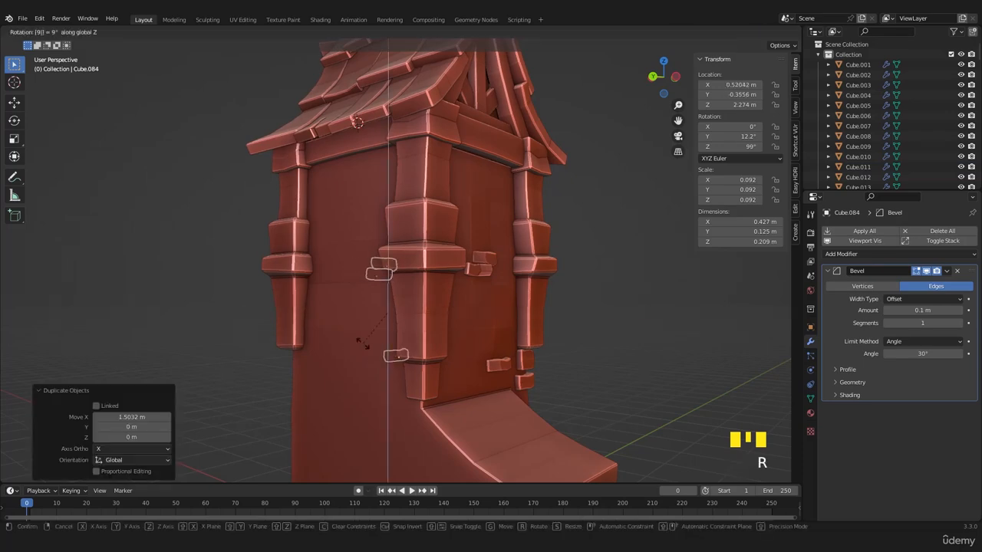
pyautogui.write('0')
pyautogui.press('Return')
pyautogui.moveTo(365, 349); pyautogui.dragTo(438, 335, button='middle')
pyautogui.press('KP_1')
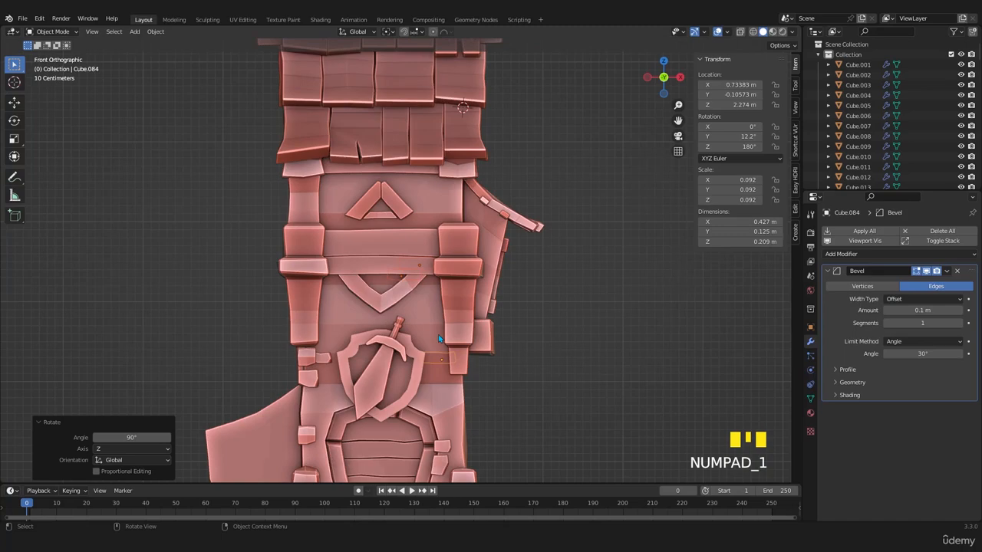
# - Move the three copied bricks about 1.63 m along X and 0.23 m along Z, and save the file
pyautogui.press('g')
pyautogui.click(557, 324)
pyautogui.moveTo(557, 324); pyautogui.dragTo(414, 277, button='middle')
pyautogui.hotkey('ctrl', 's')
pyautogui.scroll(4, 369, 280)
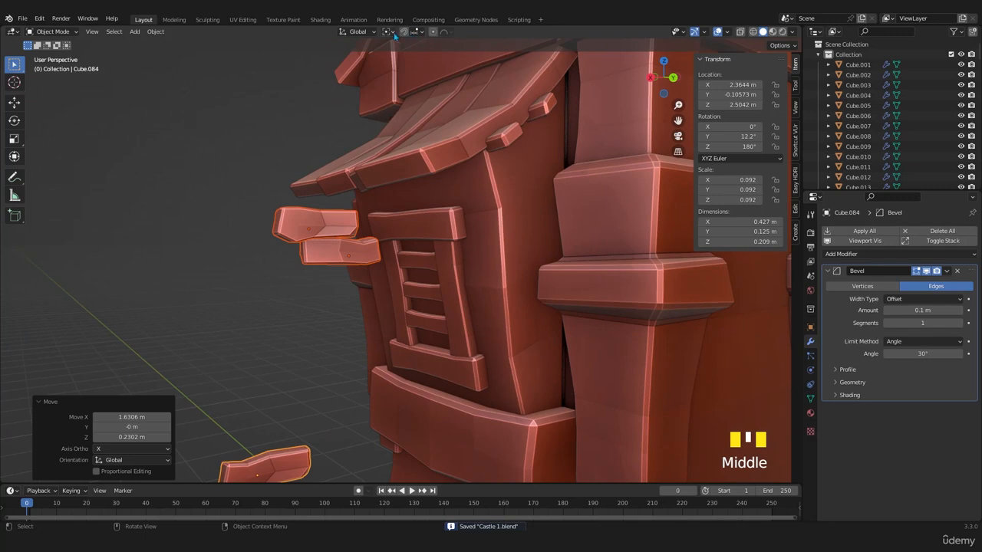
# - Enable snapping with Face Project as the snap target
pyautogui.click(416, 33)
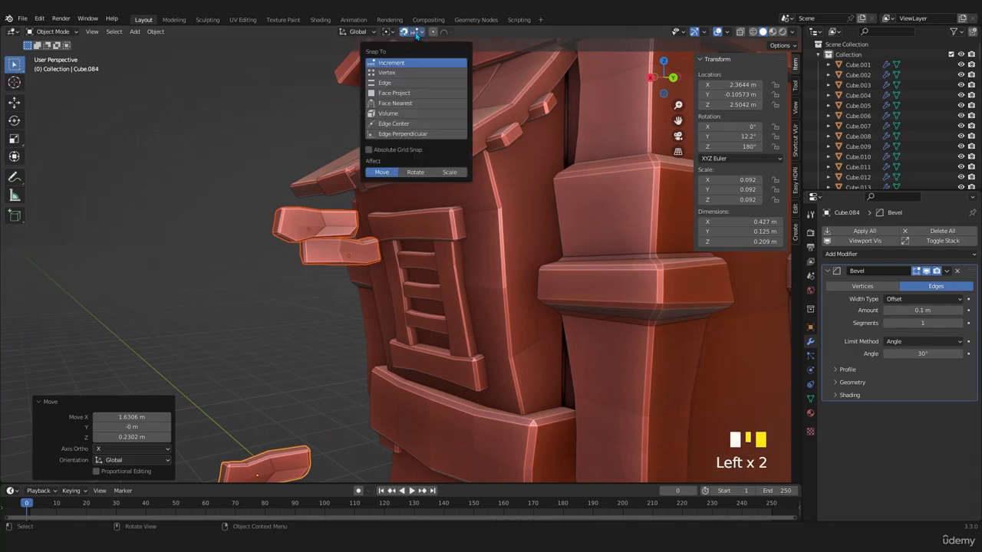
pyautogui.click(385, 93)
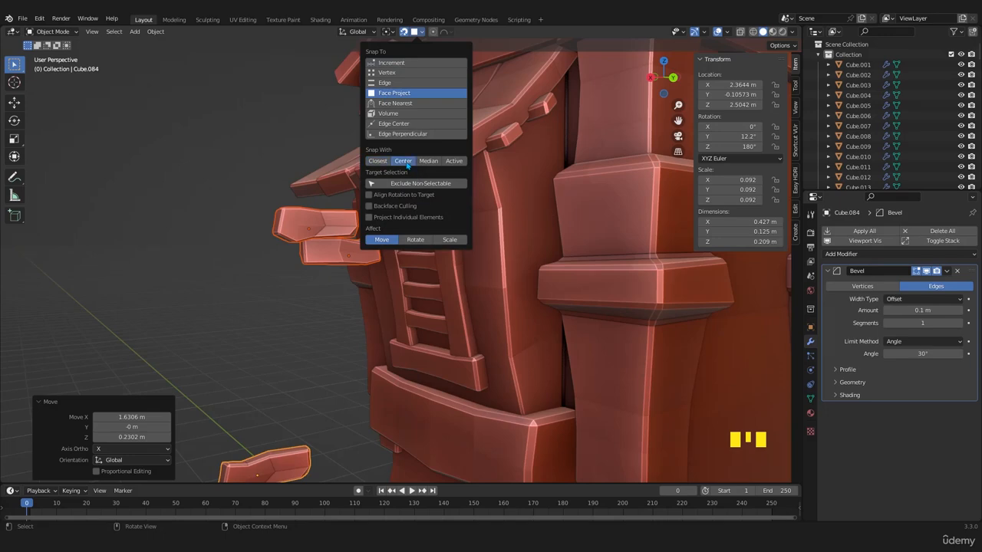
pyautogui.scroll(-4, 431, 340)
pyautogui.moveTo(431, 340); pyautogui.dragTo(389, 339, button='middle')
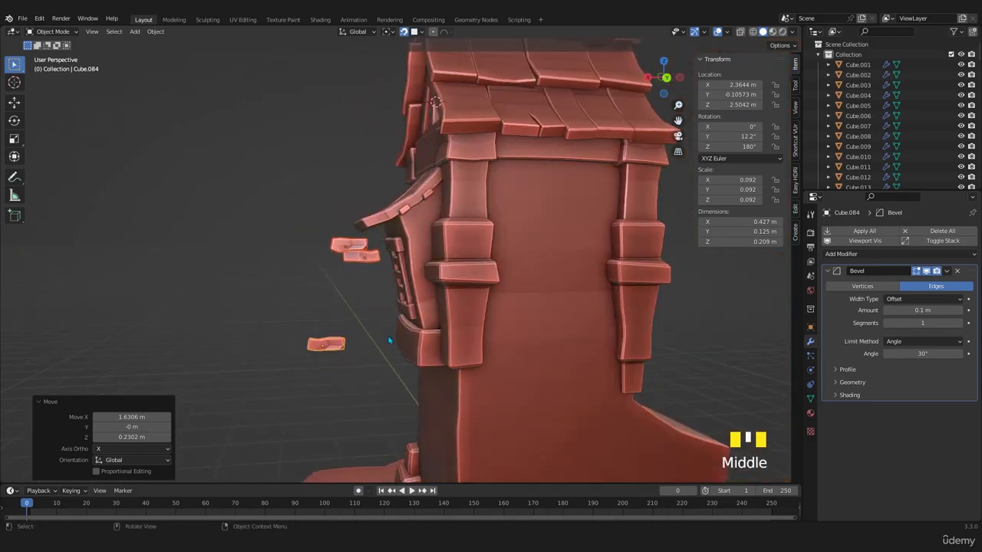
# - Place the upper two copied bricks one by one on the upper part of the bare rear wall, snapped to its surface
pyautogui.click(349, 249)
pyautogui.moveTo(374, 257); pyautogui.dragTo(428, 279, button='middle')
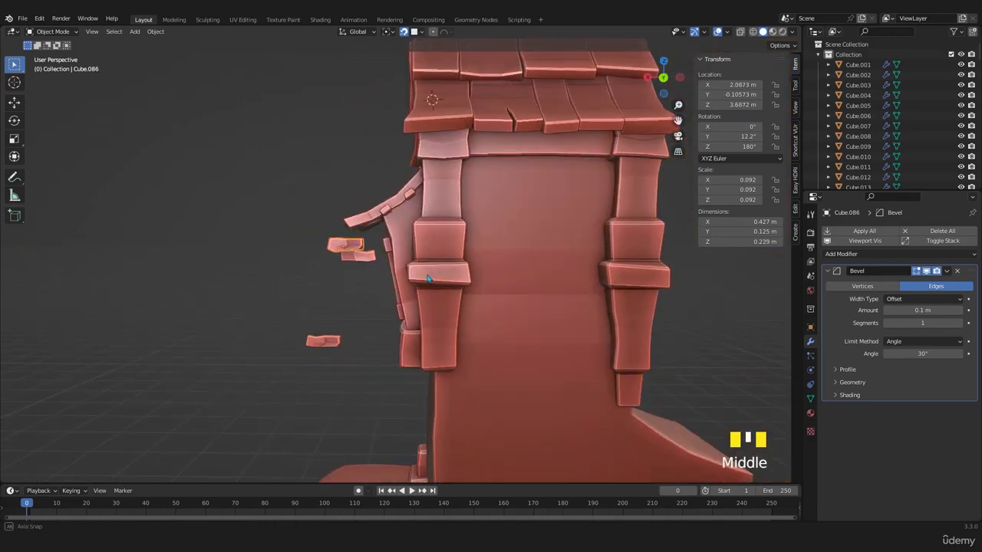
pyautogui.press('g')
pyautogui.click(538, 225)
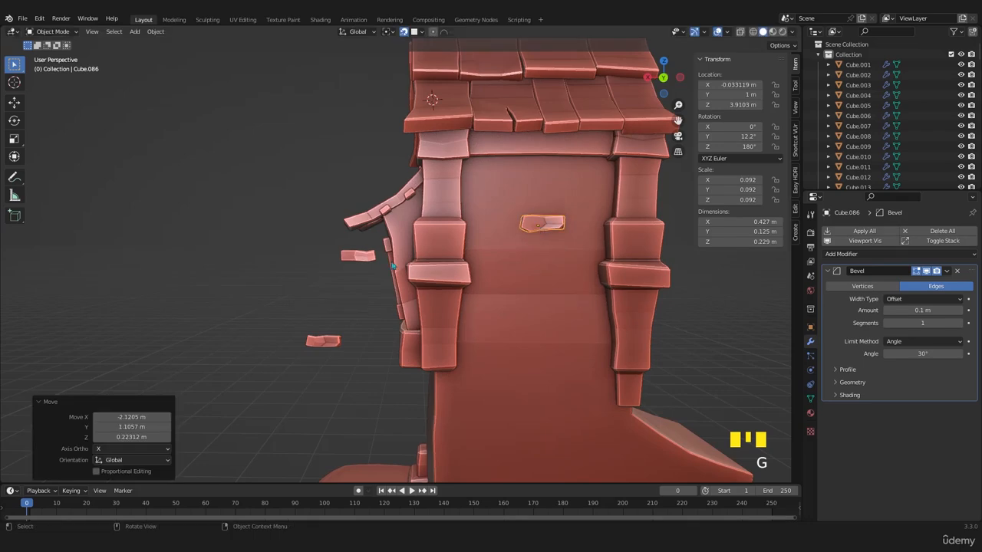
pyautogui.click(354, 260)
pyautogui.press('g')
pyautogui.click(515, 257)
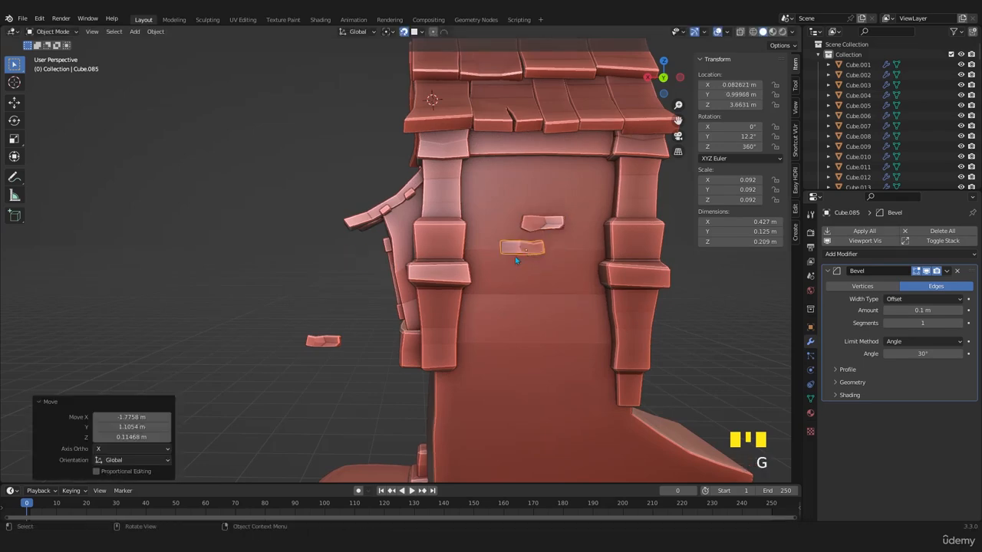
# - Place the third copied brick on the rear wall, below and to one side of the other two
pyautogui.click(326, 349)
pyautogui.press('g')
pyautogui.click(566, 336)
pyautogui.scroll(-2, 568, 338)
pyautogui.scroll(3, 574, 332)
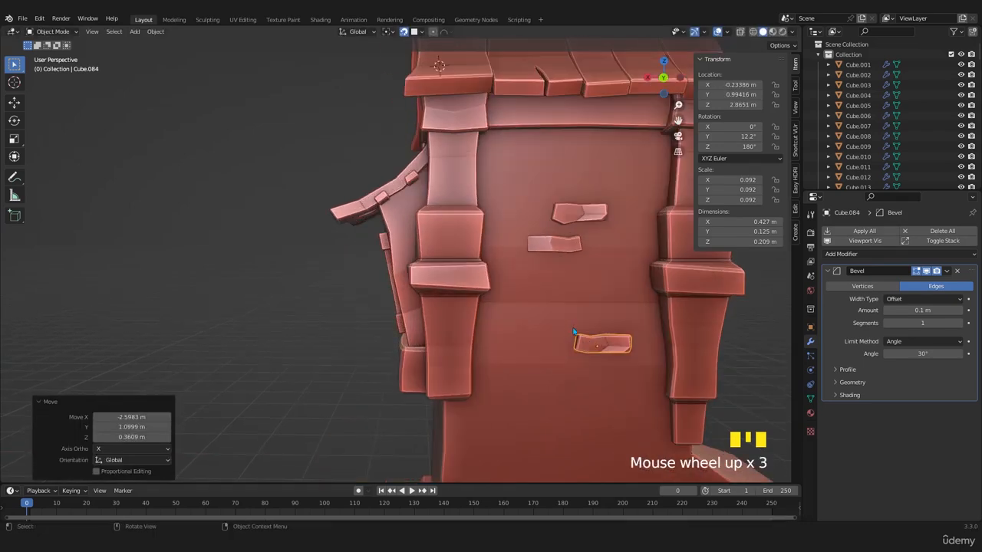
# - Enter Edit Mode on the lowest rear-wall brick and select the geometry at its end
pyautogui.keyDown('shift'); pyautogui.moveTo(573, 332); pyautogui.dragTo(448, 313, button='middle'); pyautogui.keyUp('shift')
pyautogui.press('Tab')
pyautogui.scroll(2, 470, 328)
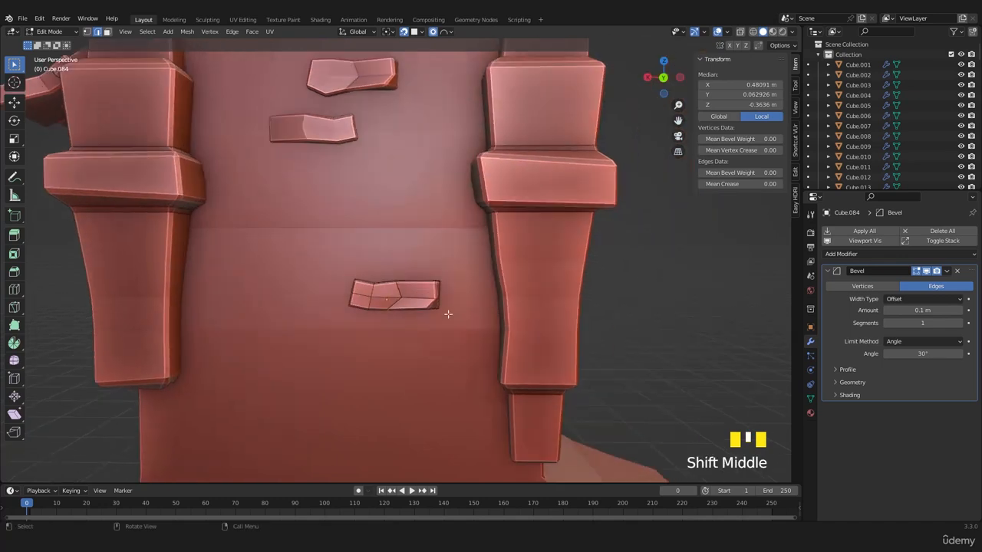
pyautogui.scroll(1, 460, 296)
pyautogui.click(479, 314)
# - Try to bend the brick by rotating its end 90° and moving it about -0.16 m along Z, and undo the attempt
pyautogui.press('r')
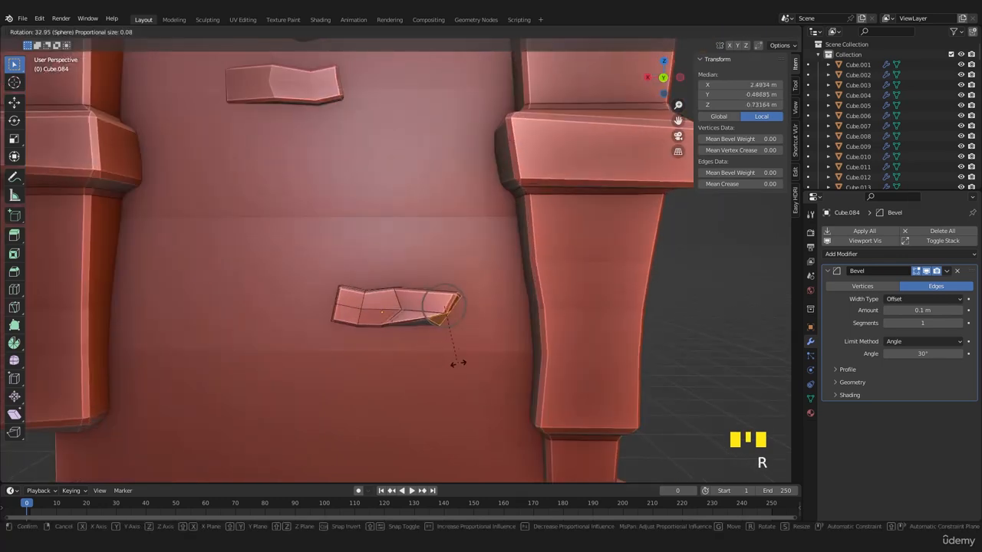
pyautogui.press('r')
pyautogui.press('z')
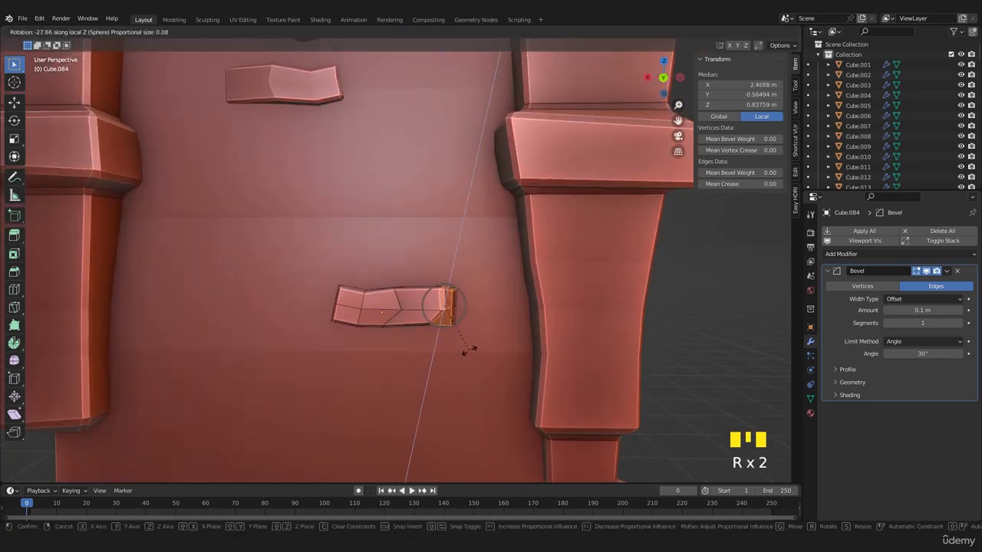
pyautogui.press('z')
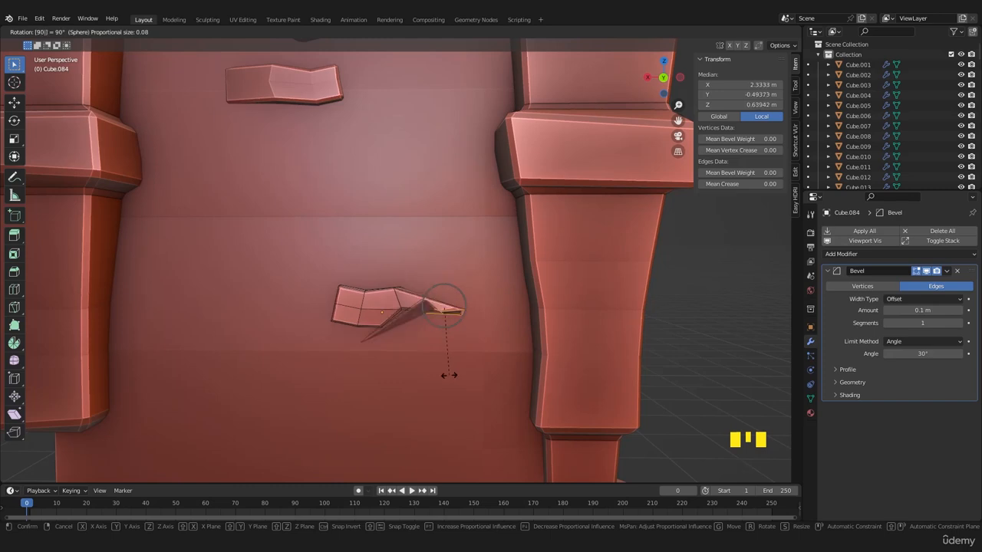
pyautogui.click(449, 375)
pyautogui.press('g')
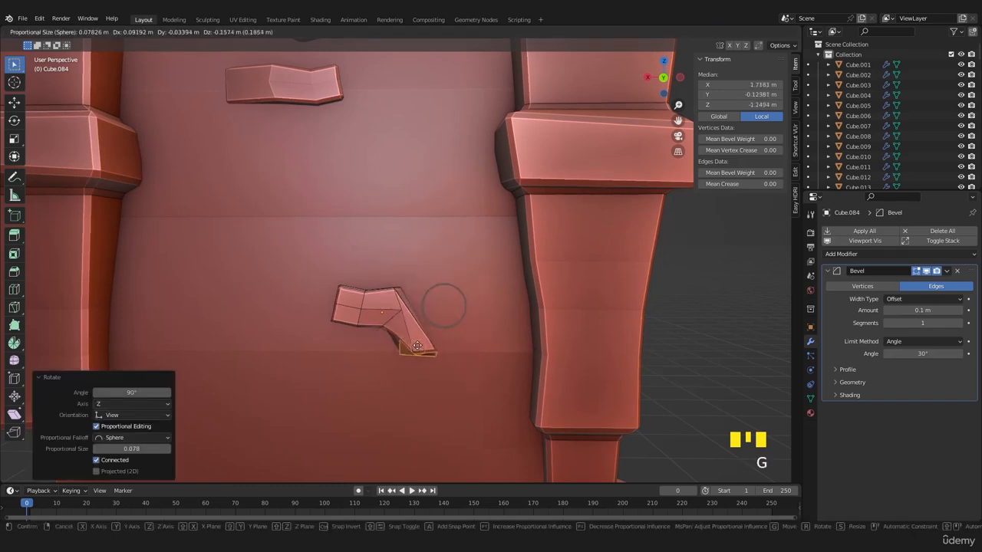
pyautogui.click(412, 345)
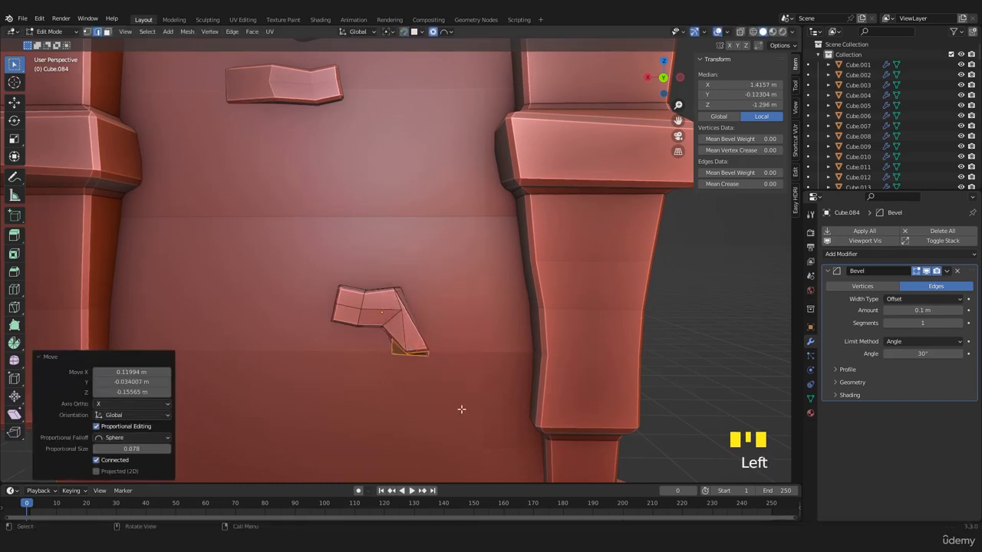
pyautogui.keyDown('alt'); pyautogui.click(390, 314); pyautogui.keyUp('alt')
pyautogui.press('r')
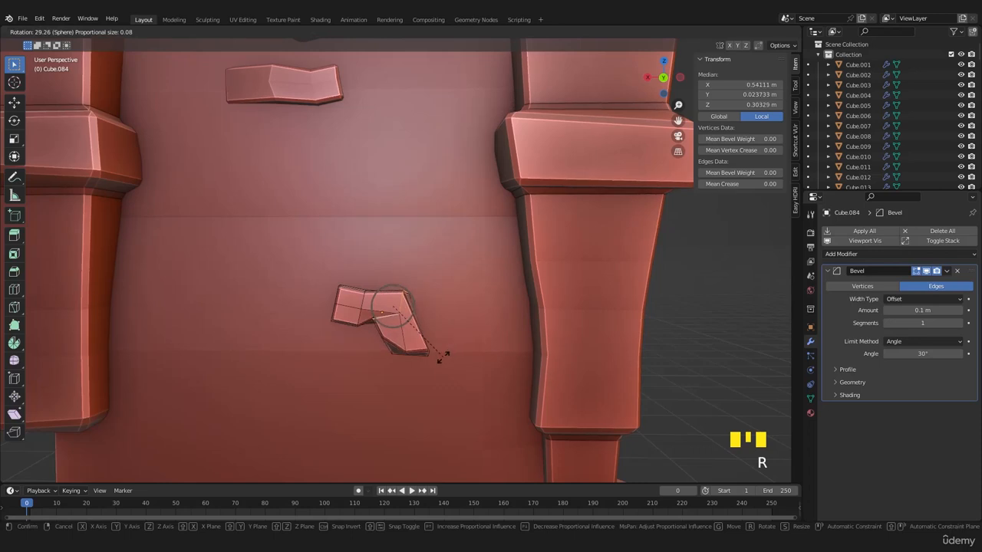
pyautogui.rightClick(441, 356)
pyautogui.hotkey('ctrl', 'z')
pyautogui.hotkey('ctrl', 'z')
pyautogui.hotkey('ctrl', 'z')
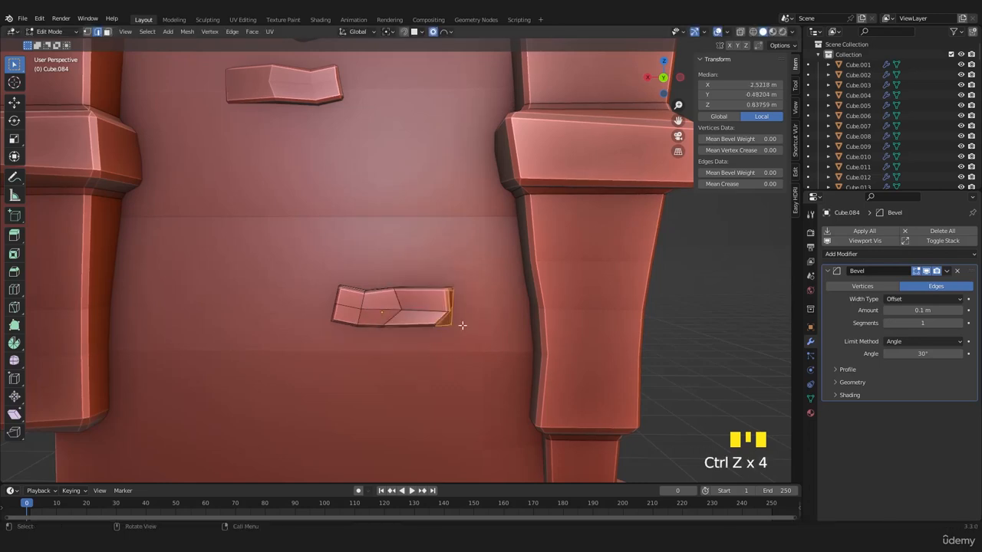
# - Shorten the lowest brick by moving its end about 0.07 m along X with proportional editing, and delete the selected end faces
pyautogui.press('g')
pyautogui.press('g')
pyautogui.press('g')
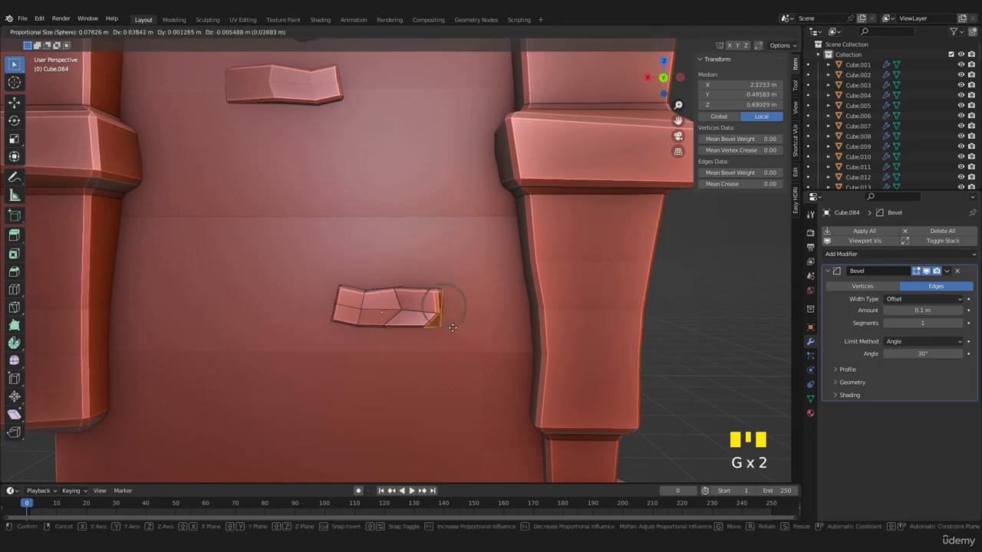
pyautogui.click(444, 329)
pyautogui.press('x')
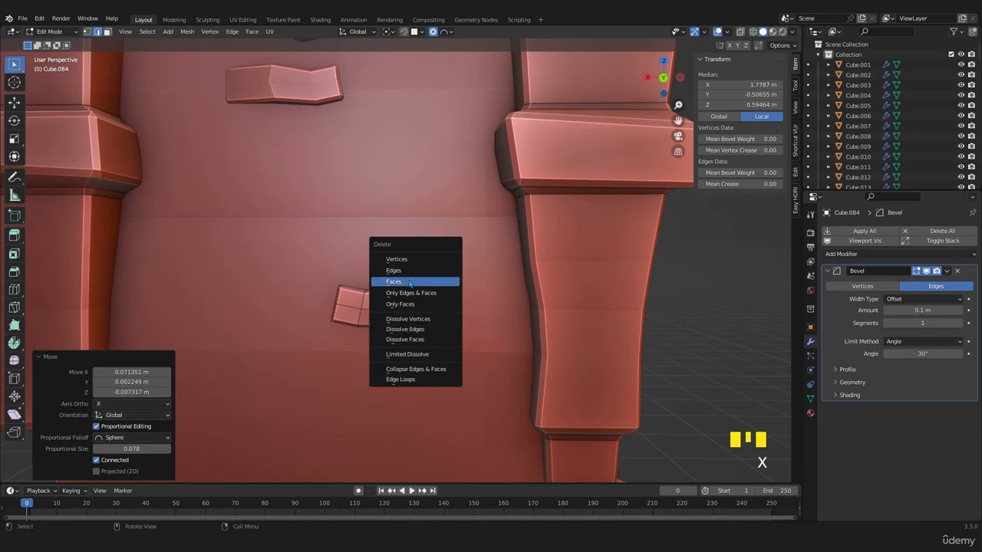
pyautogui.scroll(2, 460, 339)
pyautogui.press('x')
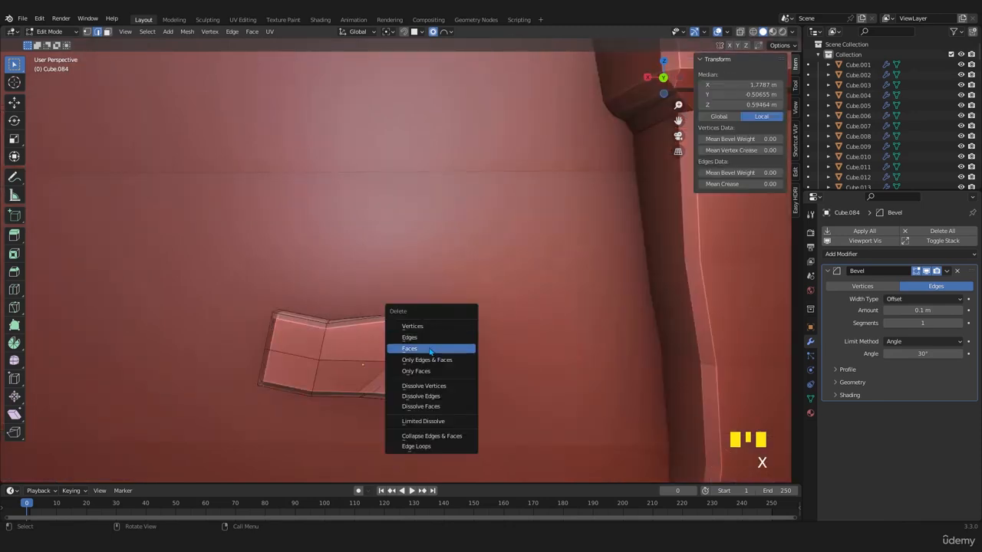
pyautogui.click(431, 350)
# - Delete the remaining geometry at the brick's shortened end using wireframe display, and return to solid shading
pyautogui.moveTo(548, 361); pyautogui.dragTo(443, 355, button='middle')
pyautogui.press('z')
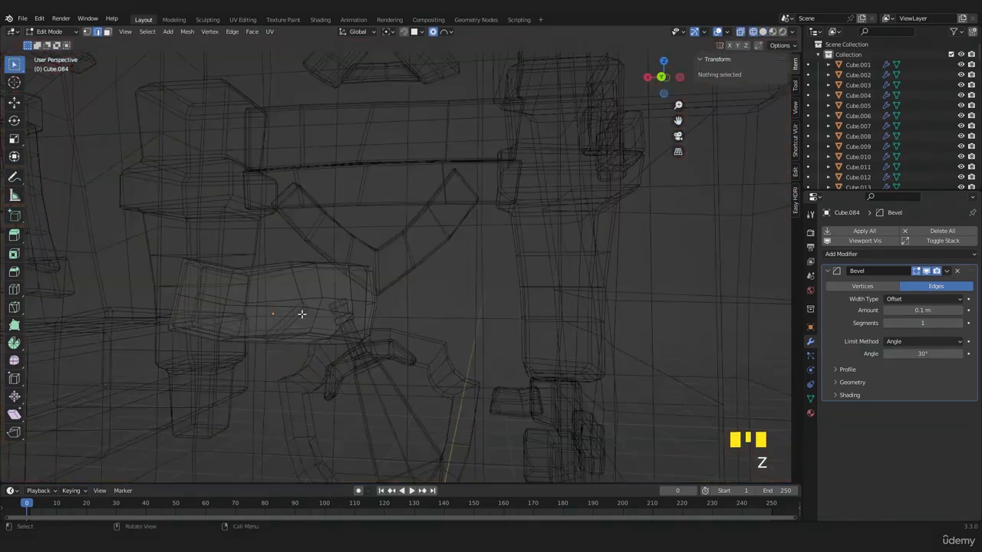
pyautogui.click(372, 328)
pyautogui.press('z')
pyautogui.press('x')
pyautogui.click(349, 354)
pyautogui.press('z')
# - Isolate the brick in local view, remove its middle edge loop, and return to the full scene in Object Mode
pyautogui.scroll(1, 405, 341)
pyautogui.press('KP_Divide')
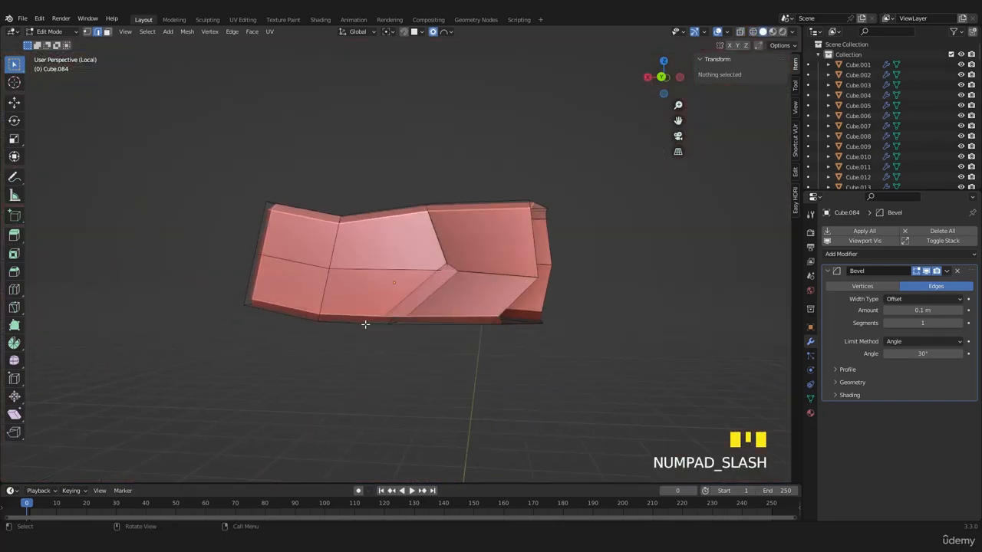
pyautogui.moveTo(362, 324); pyautogui.dragTo(464, 336, button='middle')
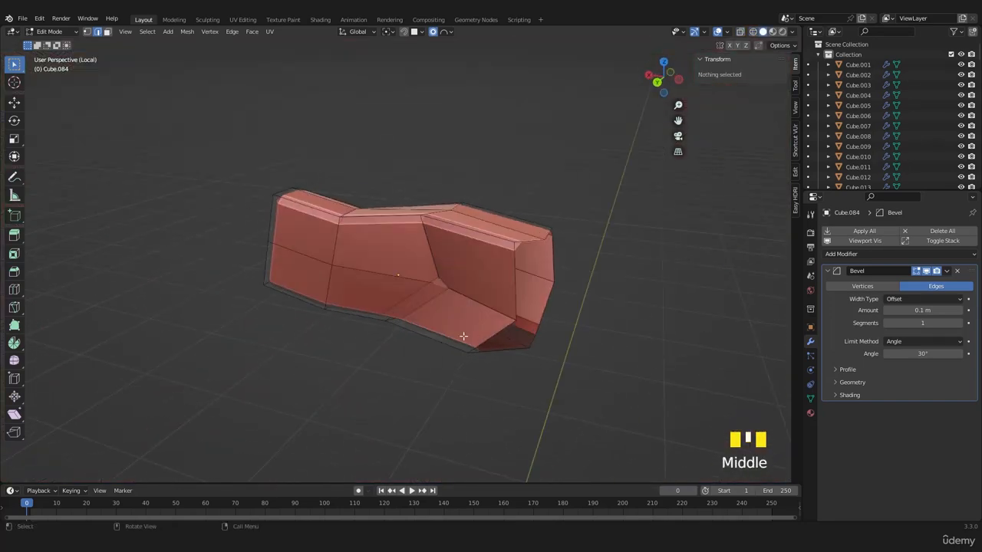
pyautogui.keyDown('alt'); pyautogui.click(513, 287); pyautogui.keyUp('alt')
pyautogui.scroll(-1, 514, 290)
pyautogui.moveTo(514, 290); pyautogui.dragTo(449, 275, button='middle')
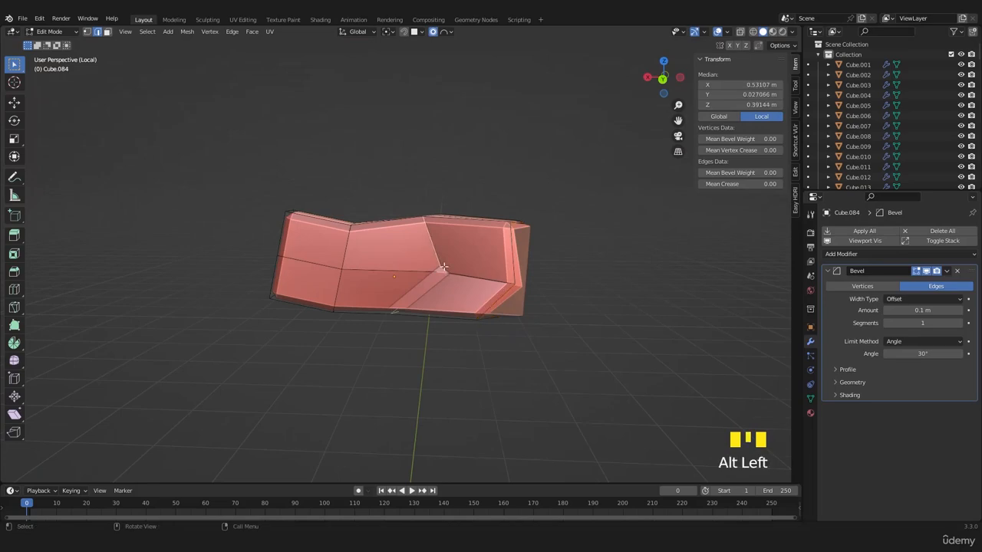
pyautogui.press('x')
pyautogui.click(422, 314)
pyautogui.press('Tab')
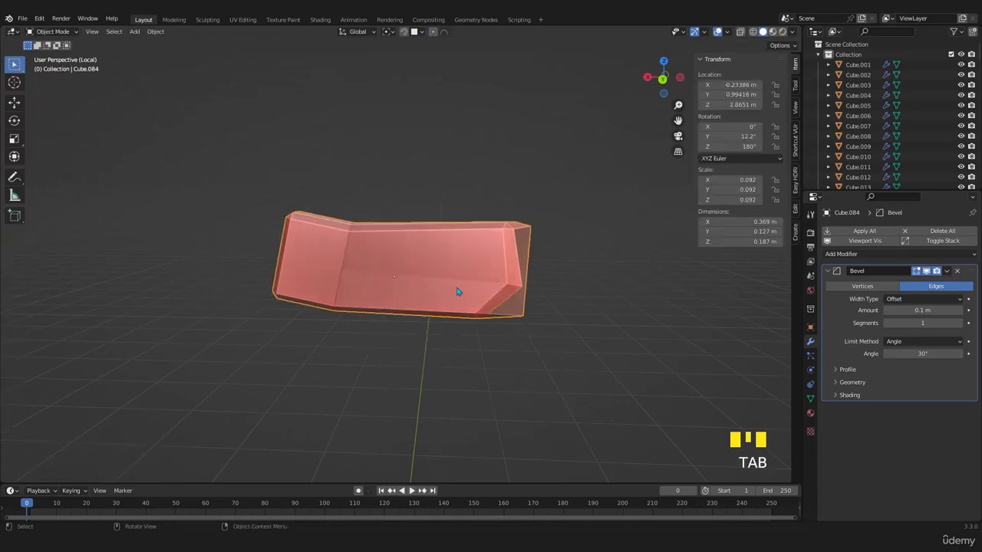
pyautogui.press('KP_Divide')
# - Review the three bricks on the rear wall from several angles and save the file
pyautogui.scroll(-2, 455, 296)
pyautogui.scroll(2, 408, 280)
pyautogui.keyDown('shift'); pyautogui.moveTo(408, 280); pyautogui.dragTo(481, 358, button='middle'); pyautogui.keyUp('shift')
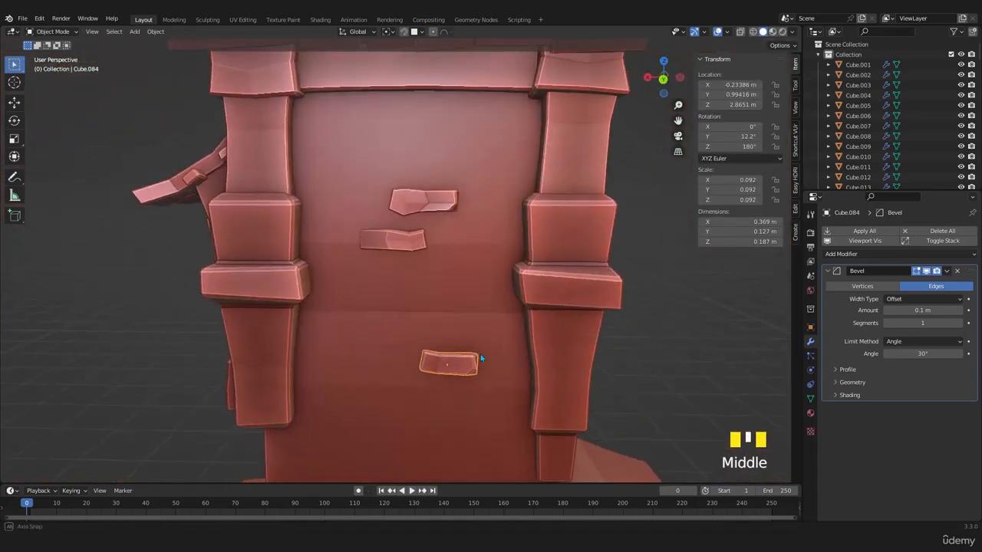
pyautogui.scroll(-5, 415, 259)
pyautogui.moveTo(415, 259); pyautogui.dragTo(437, 327, button='middle')
pyautogui.hotkey('ctrl', 's')
pyautogui.scroll(2, 468, 345)
pyautogui.scroll(2, 420, 381)
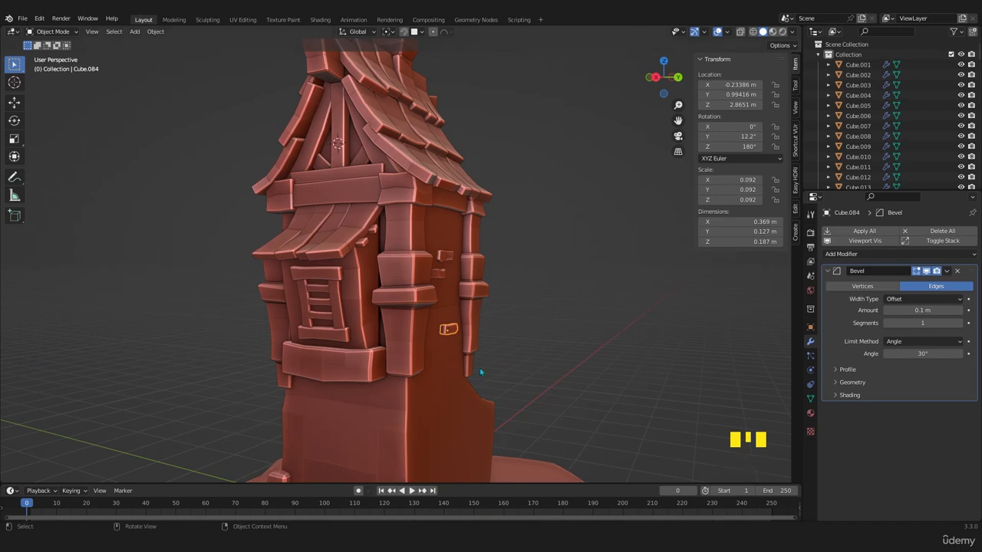
# - Select the four stacked corner blocks beside the front door and duplicate them about 2.2 m along Y to the rear side
pyautogui.scroll(-3, 480, 373)
pyautogui.moveTo(480, 373); pyautogui.dragTo(414, 387, button='middle')
pyautogui.scroll(2, 383, 391)
pyautogui.scroll(2, 563, 345)
pyautogui.keyDown('shift'); pyautogui.click(411, 390); pyautogui.keyUp('shift')
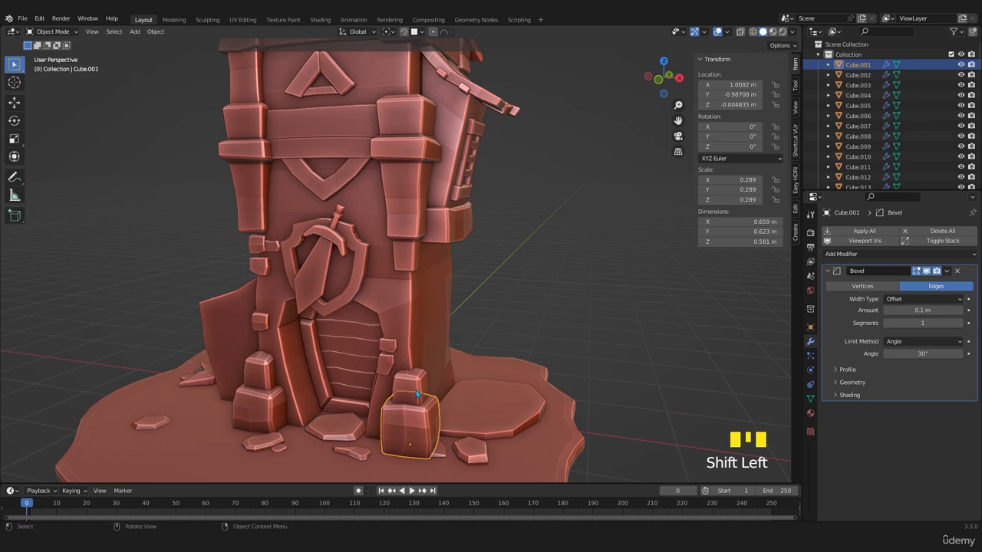
pyautogui.keyDown('shift'); pyautogui.click(408, 398); pyautogui.keyUp('shift')
pyautogui.hotkey('ctrl', 'z')
pyautogui.keyDown('shift'); pyautogui.click(417, 393); pyautogui.keyUp('shift')
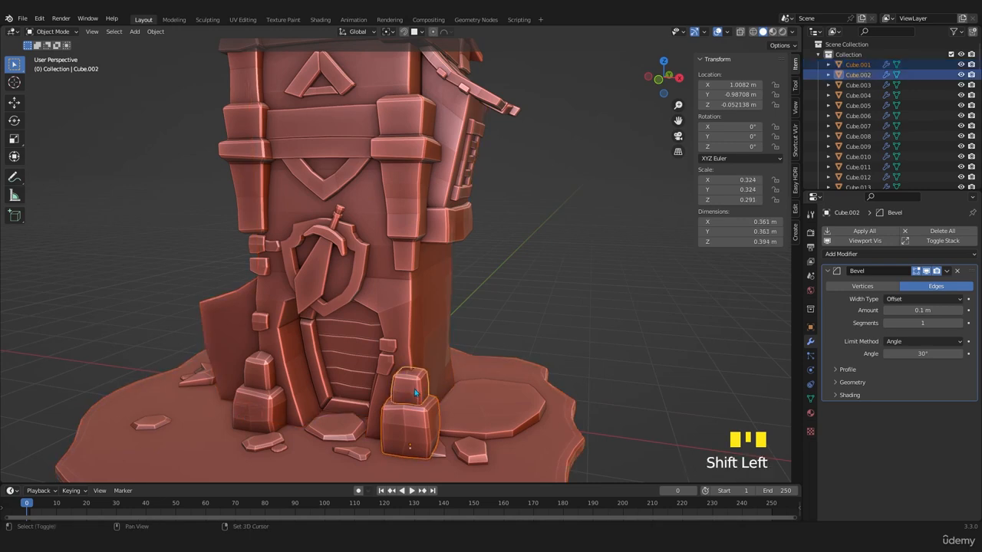
pyautogui.keyDown('shift'); pyautogui.click(252, 410); pyautogui.keyUp('shift')
pyautogui.keyDown('shift'); pyautogui.click(256, 375); pyautogui.keyUp('shift')
pyautogui.press('KP_7')
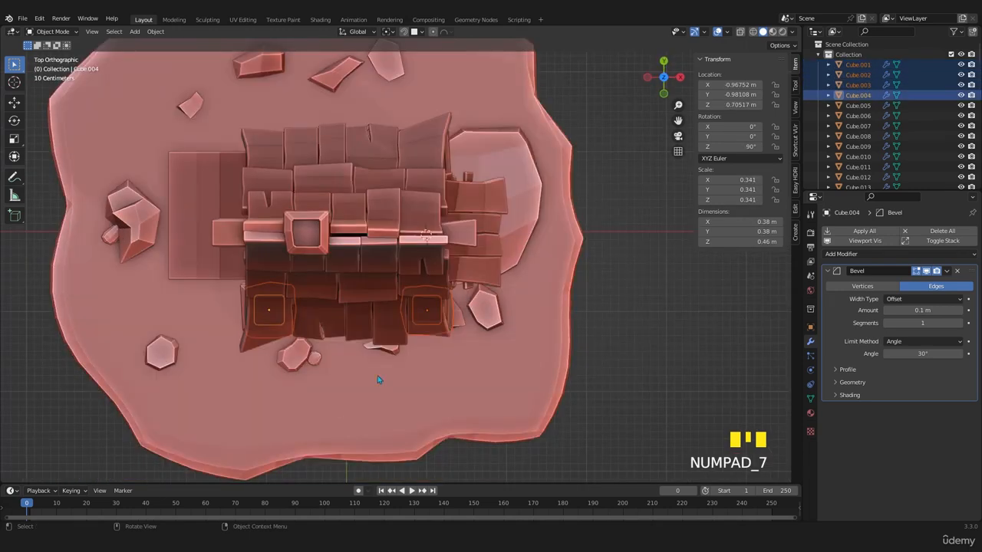
pyautogui.hotkey('shift', 'd')
pyautogui.press('y')
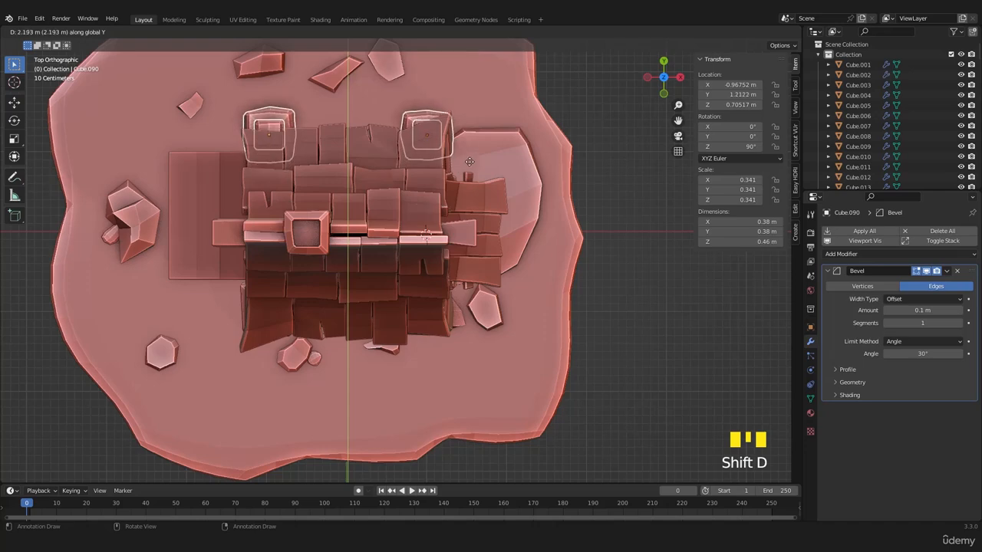
pyautogui.click(431, 163)
# - Shift the four copied blocks about -0.09 m along X and back along Y against the base of the rear wall
pyautogui.moveTo(435, 209); pyautogui.dragTo(496, 407, button='middle')
pyautogui.scroll(3, 518, 385)
pyautogui.press('g')
pyautogui.click(537, 380)
pyautogui.press('g')
pyautogui.press('x')
pyautogui.click(472, 373)
pyautogui.press('g')
pyautogui.press('y')
pyautogui.click(493, 382)
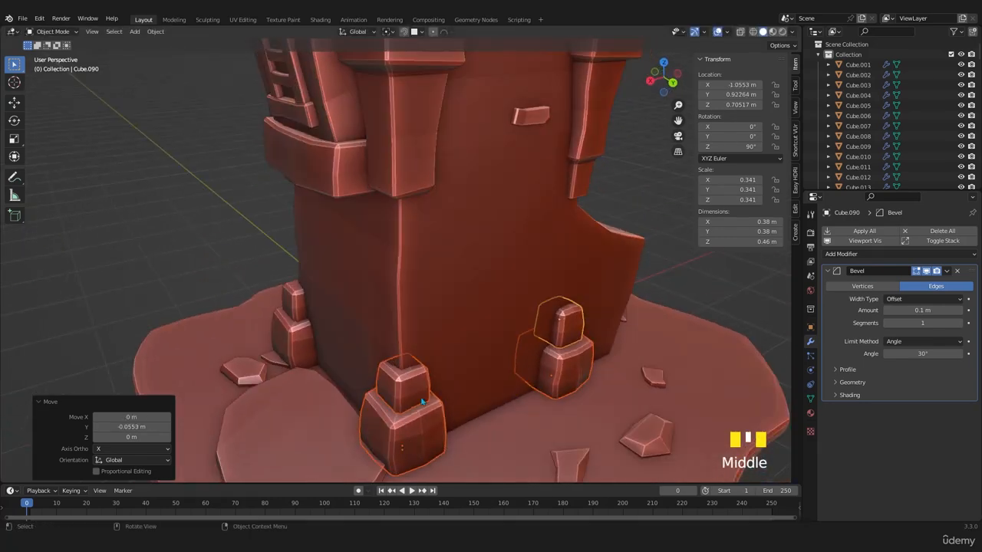
# - Rotate the two-block stack at the rear corner below the balcony 180° about global Z, using Individual Origins as the pivot
pyautogui.click(422, 402)
pyautogui.keyDown('shift'); pyautogui.click(415, 432); pyautogui.keyUp('shift')
pyautogui.click(386, 35)
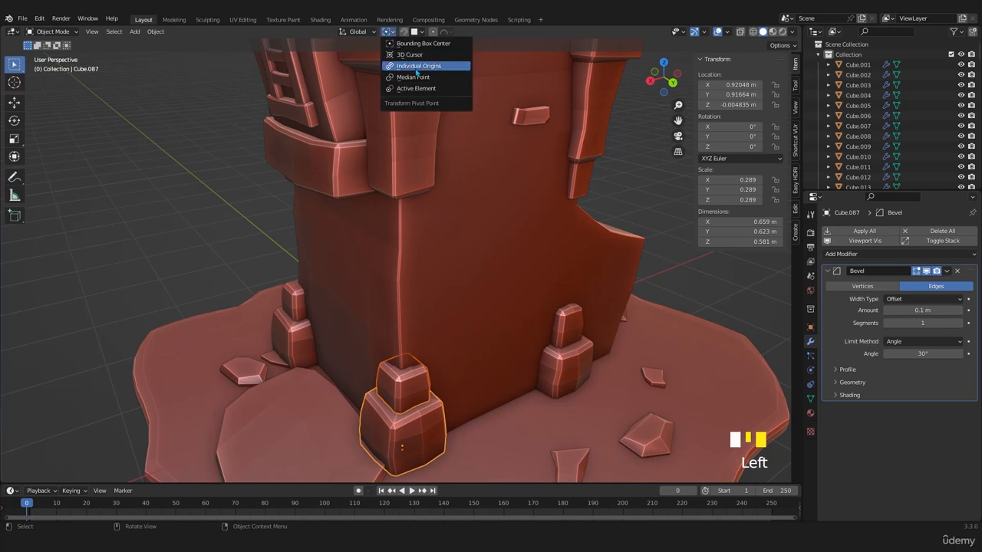
pyautogui.click(407, 66)
pyautogui.write('r180')
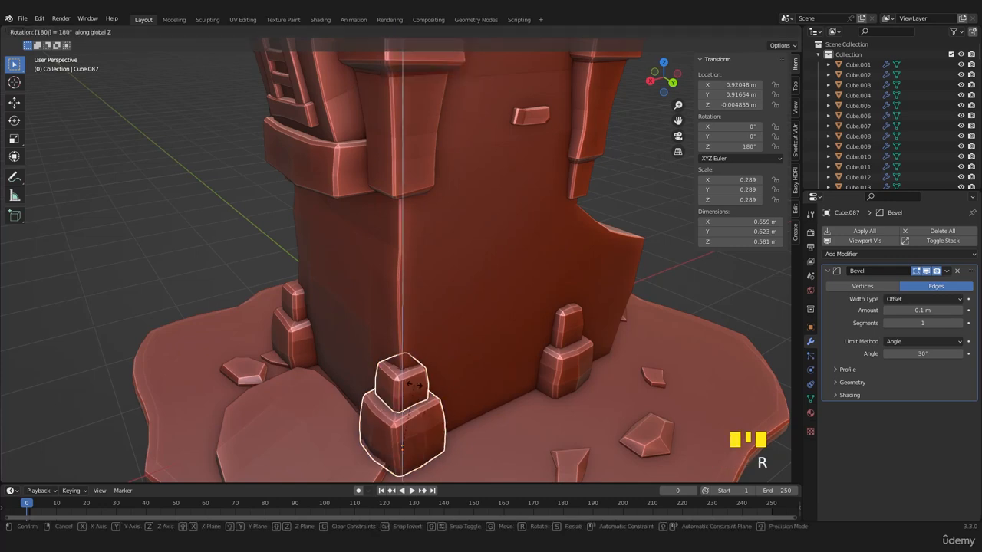
pyautogui.press('Return')
# - Rotate the other two-block stack at the base of the rear wall -90° about global Z
pyautogui.moveTo(400, 400)
pyautogui.mouseDown(button='middle')
pyautogui.moveTo(623, 425)
pyautogui.moveTo(410, 410)
pyautogui.mouseUp(button='middle')
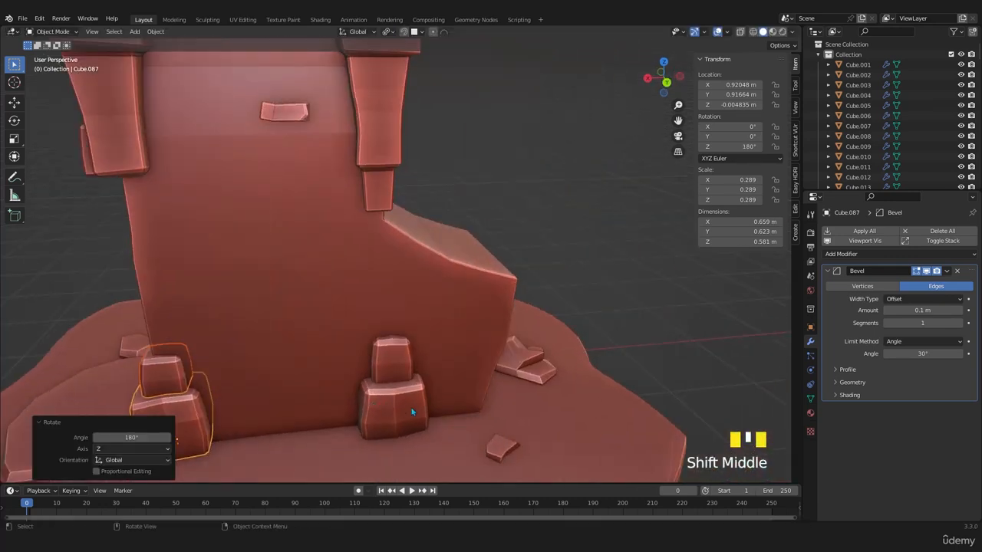
pyautogui.click(390, 371)
pyautogui.write('rz')
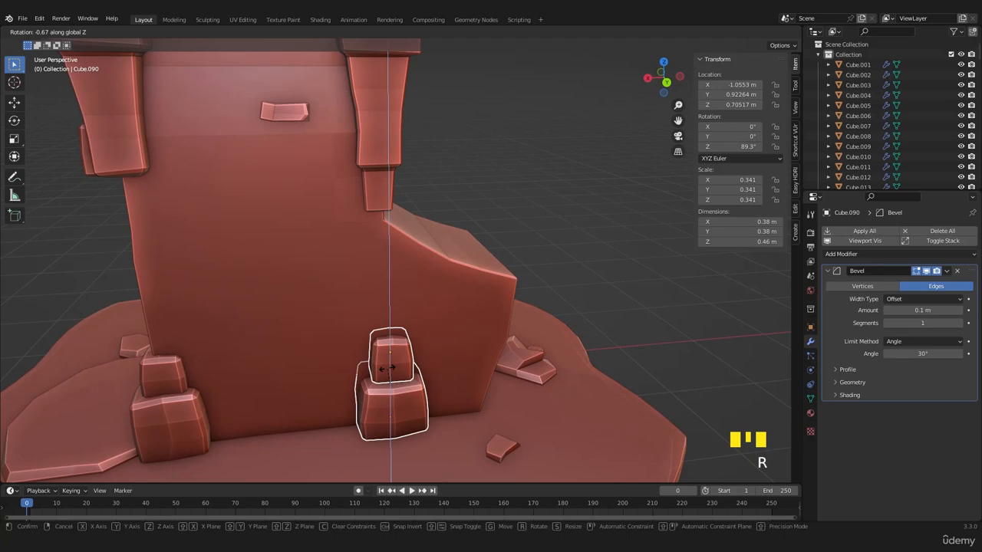
pyautogui.write('-90')
pyautogui.press('Return')
# - Delete the selected two-block stack beside the sloped side block on the rear wall and save the file
pyautogui.moveTo(434, 380); pyautogui.dragTo(456, 400, button='middle')
pyautogui.scroll(-3, 426, 370)
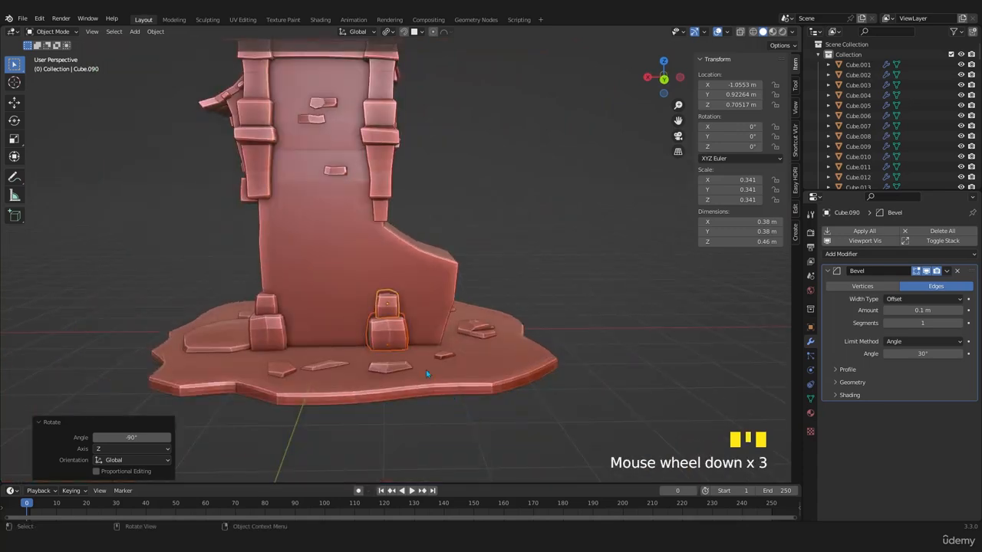
pyautogui.moveTo(425, 369); pyautogui.dragTo(414, 374, button='middle')
pyautogui.press('g')
pyautogui.click(603, 382)
pyautogui.press('Delete')
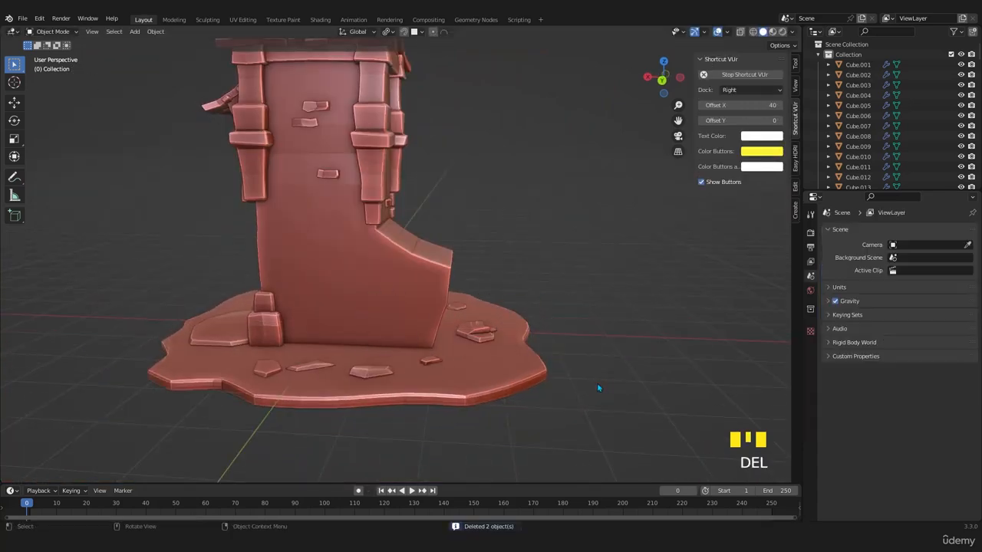
pyautogui.moveTo(467, 318); pyautogui.dragTo(350, 346, button='middle')
pyautogui.hotkey('ctrl', 's')
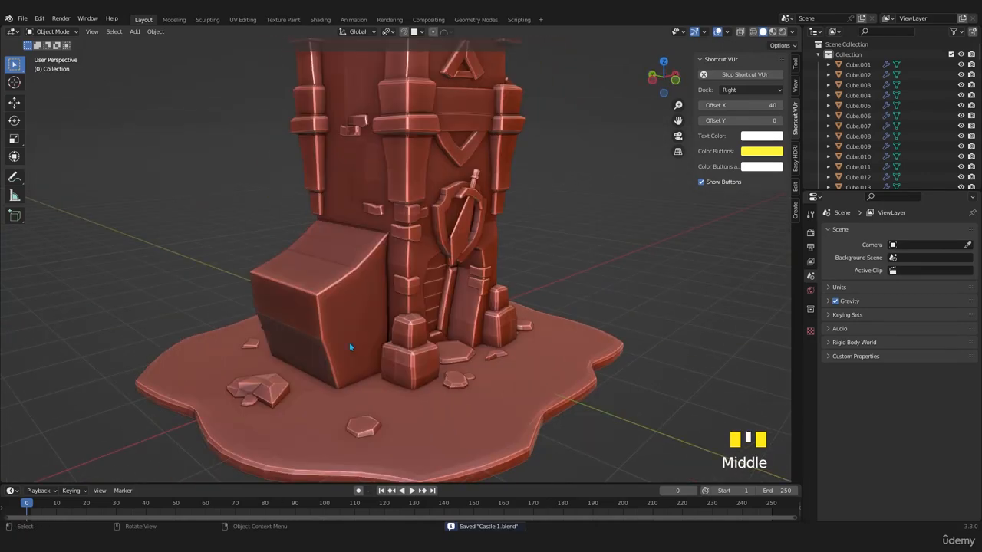
# - Bring up the zc-wang-1 (2).jpg reference and examine the door surroundings and side wall up close, and save the file
pyautogui.moveTo(0, 71); pyautogui.dragTo(478, 71)
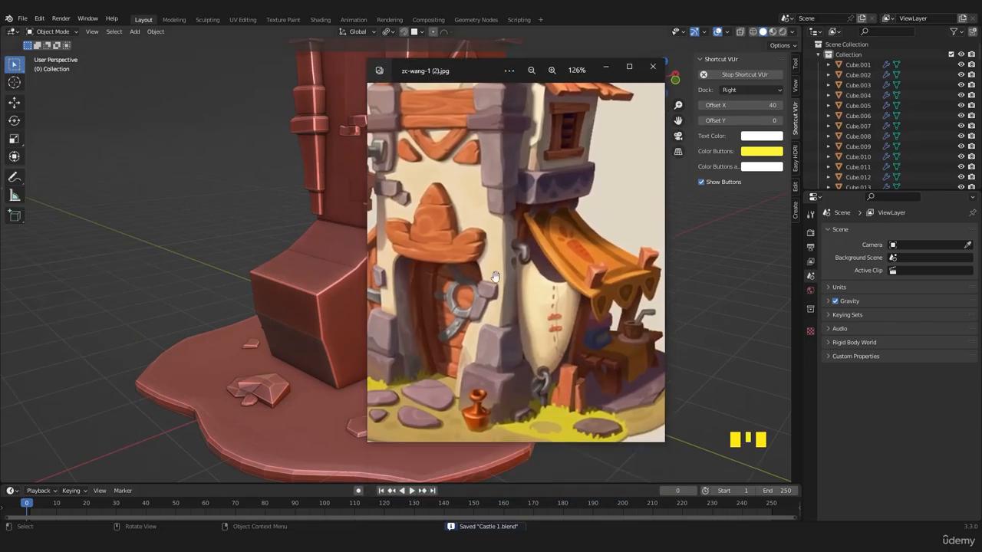
pyautogui.scroll(4, 491, 292)
pyautogui.moveTo(481, 304); pyautogui.dragTo(548, 320)
pyautogui.moveTo(438, 295); pyautogui.dragTo(541, 289)
pyautogui.scroll(2, 529, 280)
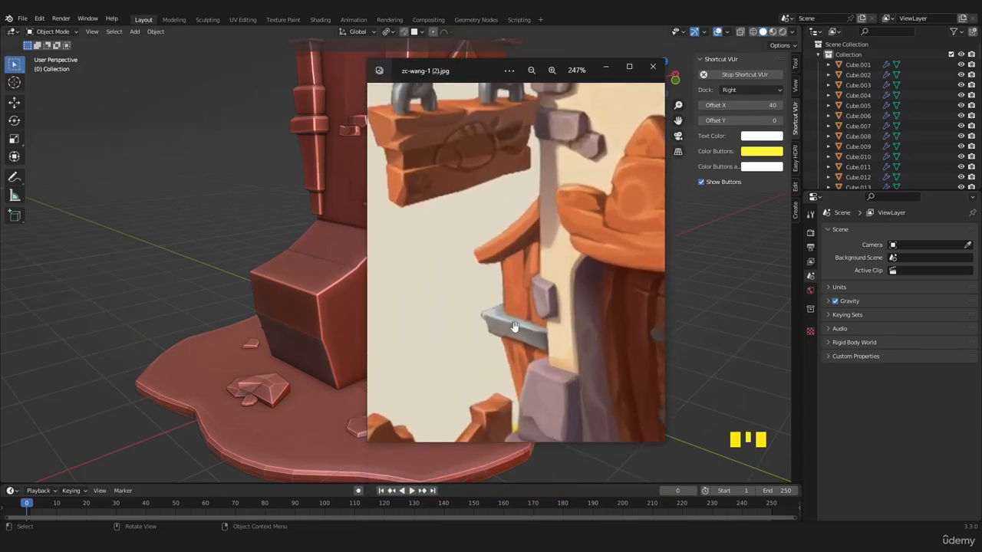
pyautogui.moveTo(488, 72); pyautogui.dragTo(0, 76)
pyautogui.hotkey('ctrl', 's')
# - Examine the tower's side wall, sloped side block and front entrance from several angles
pyautogui.moveTo(359, 303); pyautogui.dragTo(415, 247, button='middle')
pyautogui.scroll(1, 366, 309)
pyautogui.scroll(-3, 368, 296)
pyautogui.scroll(1, 414, 214)
pyautogui.click(420, 241)
pyautogui.click(376, 153)
pyautogui.moveTo(436, 305); pyautogui.dragTo(385, 282, button='middle')
pyautogui.scroll(4, 391, 307)
pyautogui.keyDown('shift'); pyautogui.moveTo(430, 375); pyautogui.dragTo(408, 431, button='middle'); pyautogui.keyUp('shift')
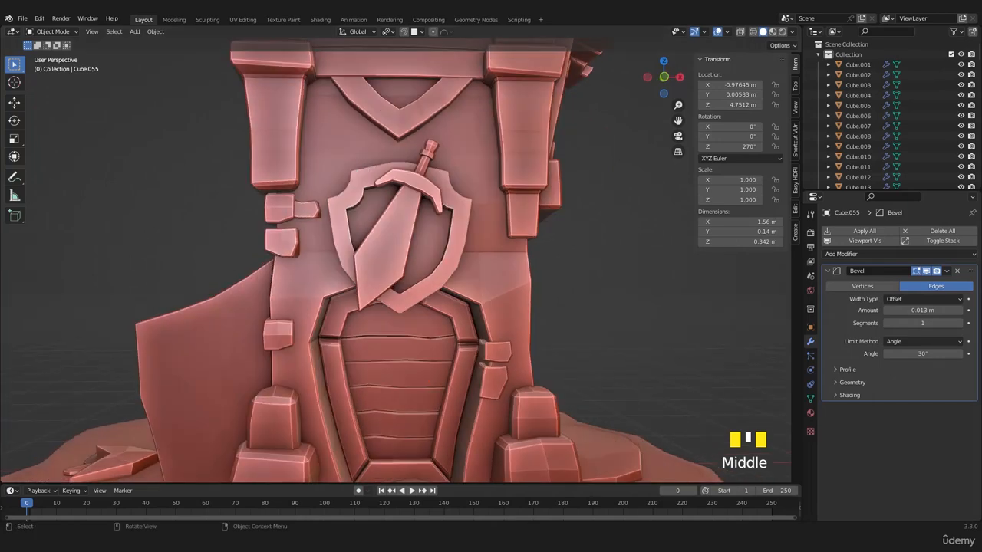
pyautogui.moveTo(370, 415); pyautogui.dragTo(436, 409, button='middle')
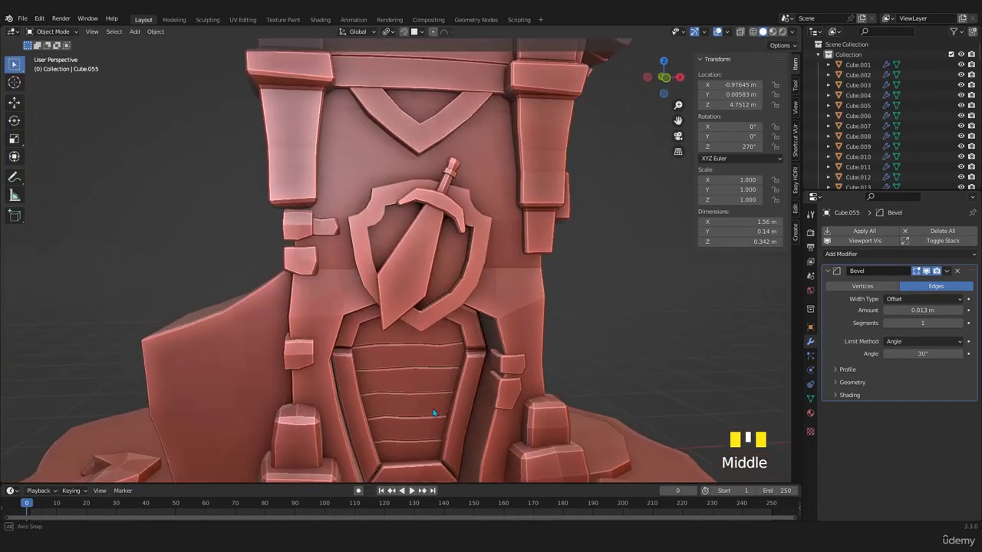
pyautogui.scroll(-3, 422, 304)
# - Try placing a duplicate of the tower's horizontal front beam over the sloped side block, and delete the copy
pyautogui.keyDown('shift'); pyautogui.moveTo(422, 305); pyautogui.dragTo(407, 246, button='middle'); pyautogui.keyUp('shift')
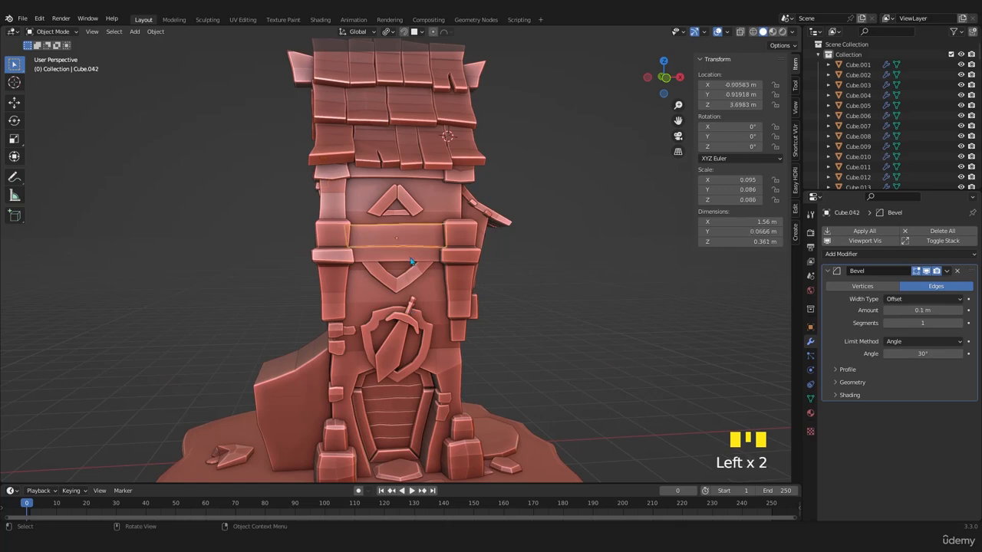
pyautogui.press('KP_1')
pyautogui.hotkey('shift', 'd')
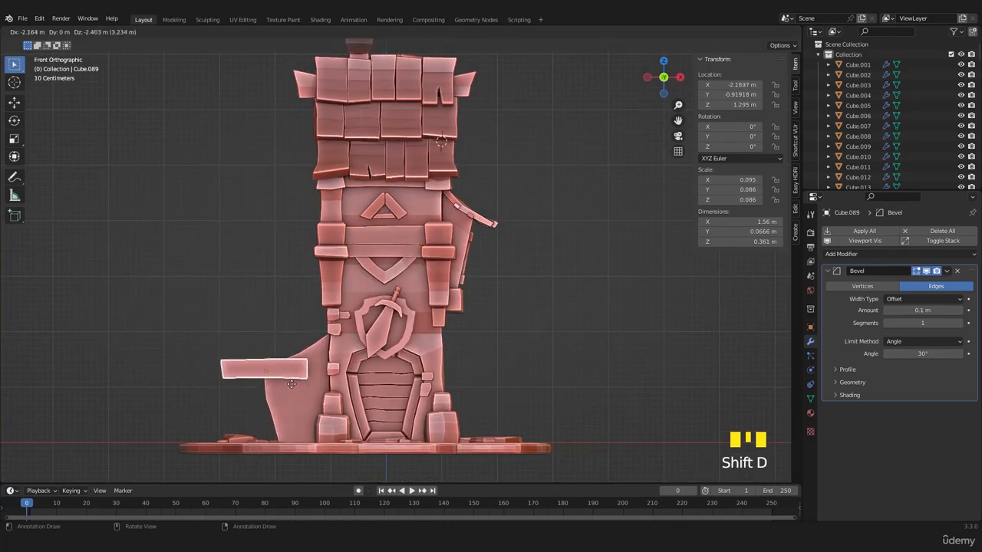
pyautogui.click(300, 391)
pyautogui.scroll(2, 300, 390)
pyautogui.scroll(1, 300, 391)
pyautogui.keyDown('shift'); pyautogui.moveTo(361, 339); pyautogui.dragTo(486, 303, button='middle'); pyautogui.keyUp('shift')
pyautogui.scroll(-3, 387, 320)
pyautogui.press('Delete')
# - Select the boards and support pieces of the balcony awning and duplicate them -2.624 m along X to the opposite wall
pyautogui.keyDown('shift'); pyautogui.click(435, 337); pyautogui.keyUp('shift')
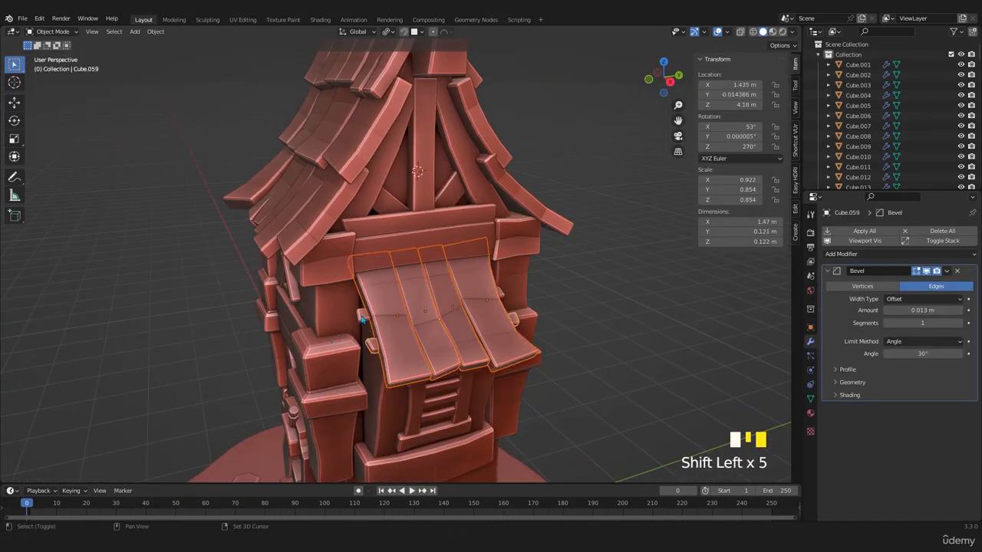
pyautogui.scroll(-2, 362, 318)
pyautogui.hotkey('shift', 'd')
pyautogui.press('x')
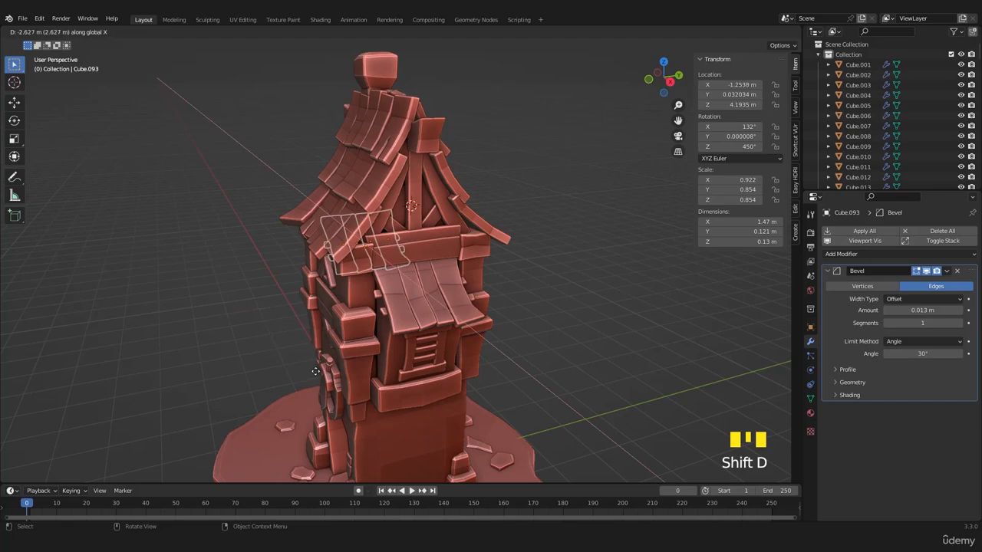
pyautogui.click(315, 371)
# - Try rotating the awning copy 180° about global Z and moving it about -0.73 m along X and -2.37 m along Z
pyautogui.press('KP_1')
pyautogui.scroll(-3, 366, 417)
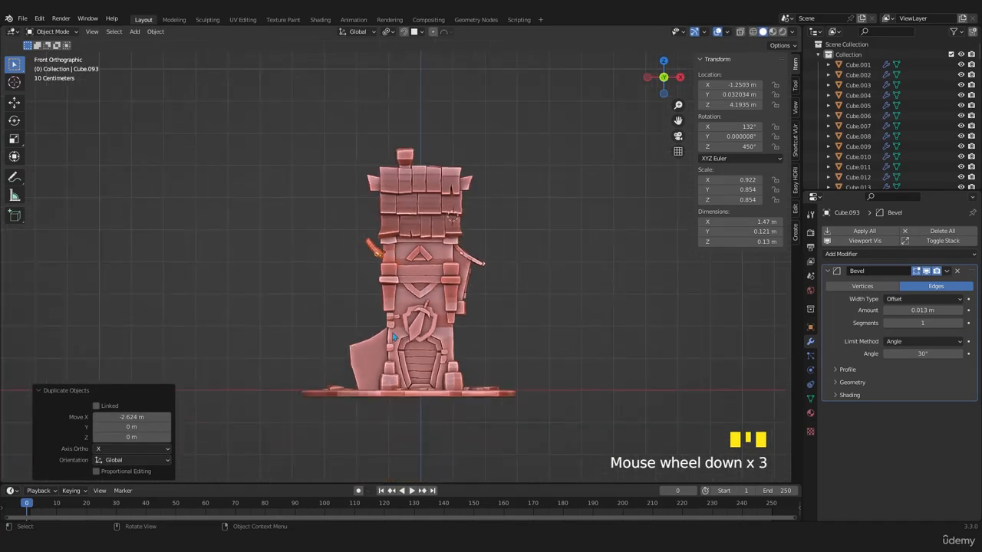
pyautogui.press('r')
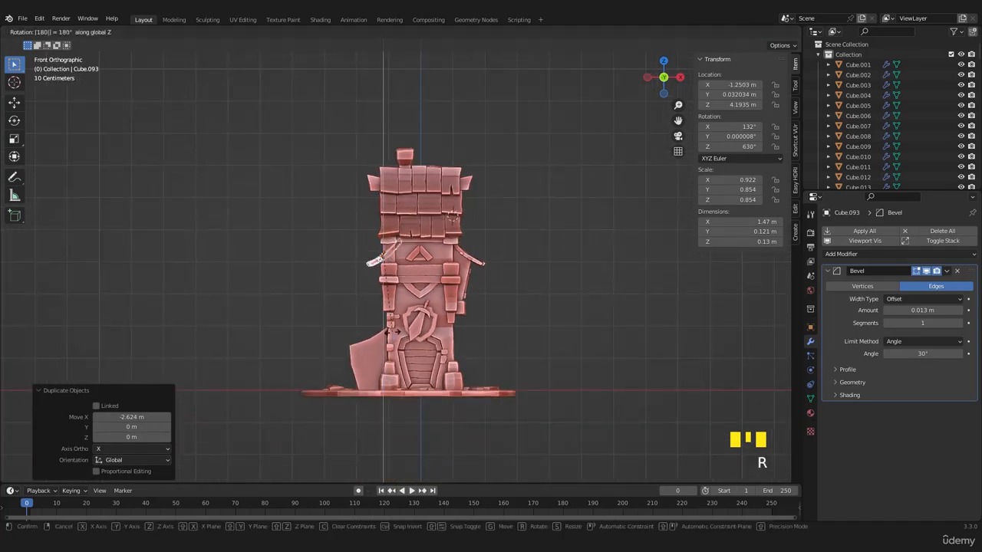
pyautogui.press('Return')
pyautogui.press('g')
pyautogui.click(360, 367)
pyautogui.scroll(3, 361, 367)
# - Try enlarging the awning copy over the side block, and undo its scaling, move and rotation
pyautogui.press('s')
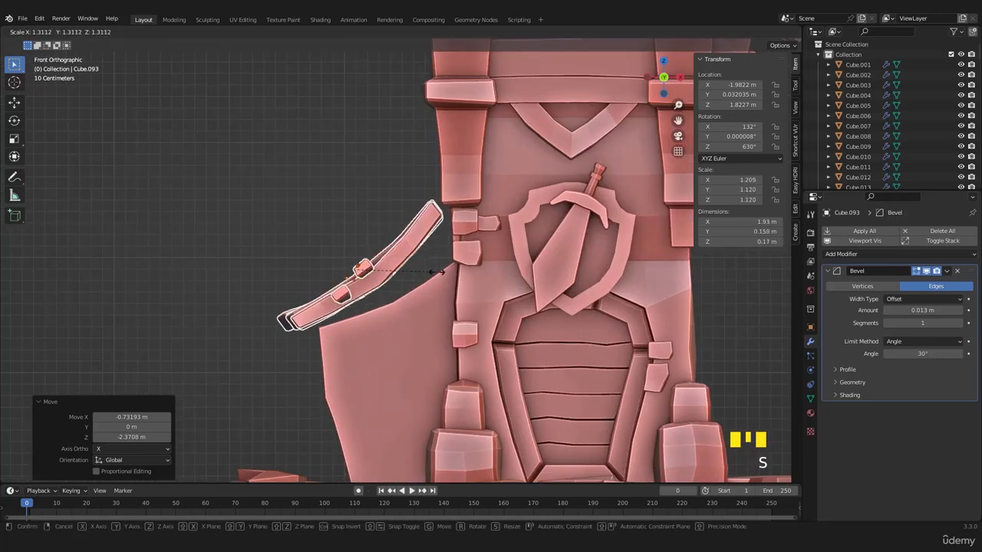
pyautogui.click(368, 293)
pyautogui.moveTo(368, 294); pyautogui.dragTo(436, 302, button='middle')
pyautogui.hotkey('ctrl', 'z')
pyautogui.scroll(-5, 461, 303)
pyautogui.scroll(3, 435, 302)
pyautogui.scroll(6, 435, 301)
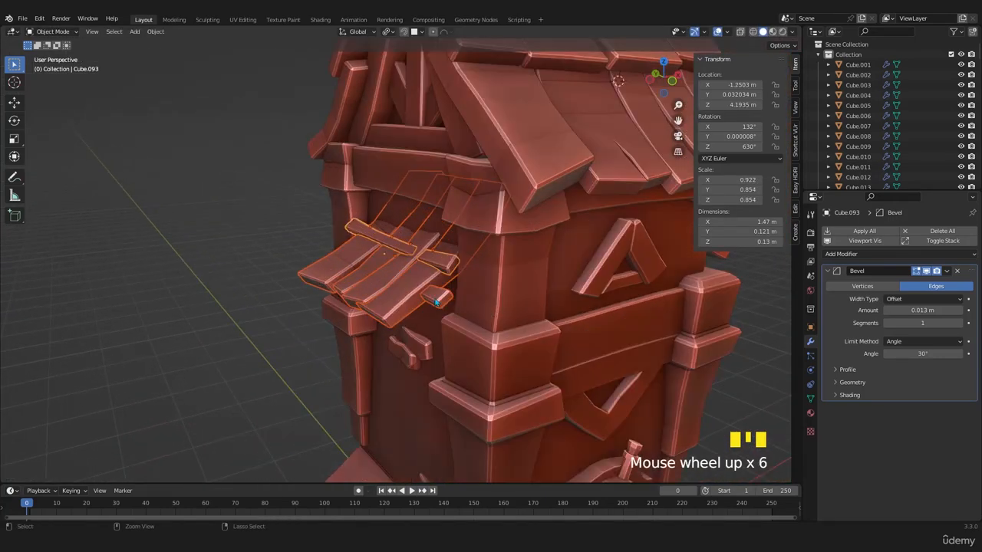
pyautogui.hotkey('ctrl', 'z')
# - Set the pivot to Bounding Box Center and rotate the awning copy 180° about global Z
pyautogui.scroll(-2, 442, 307)
pyautogui.click(388, 32)
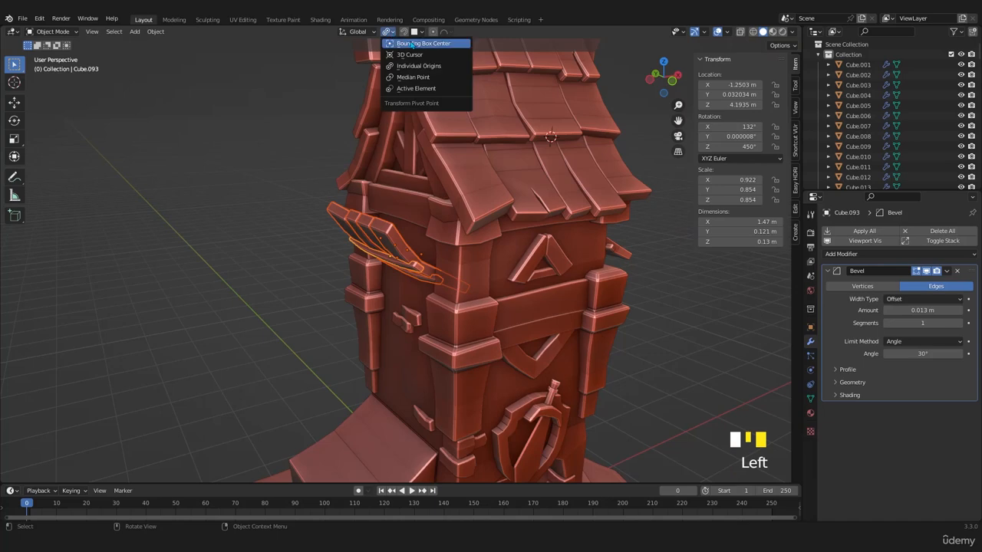
pyautogui.click(412, 43)
pyautogui.scroll(-3, 399, 307)
pyautogui.press('r')
pyautogui.press('z')
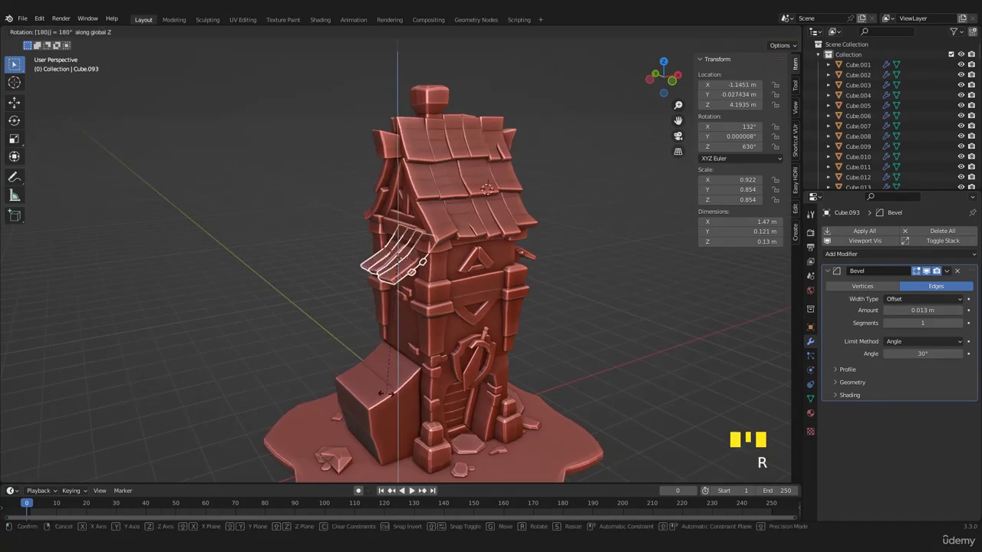
pyautogui.click(388, 393)
# - Scale the awning copy by 1.122 and move it about -0.33 m along X and -2.13 m along Z toward the side block
pyautogui.press('KP_1')
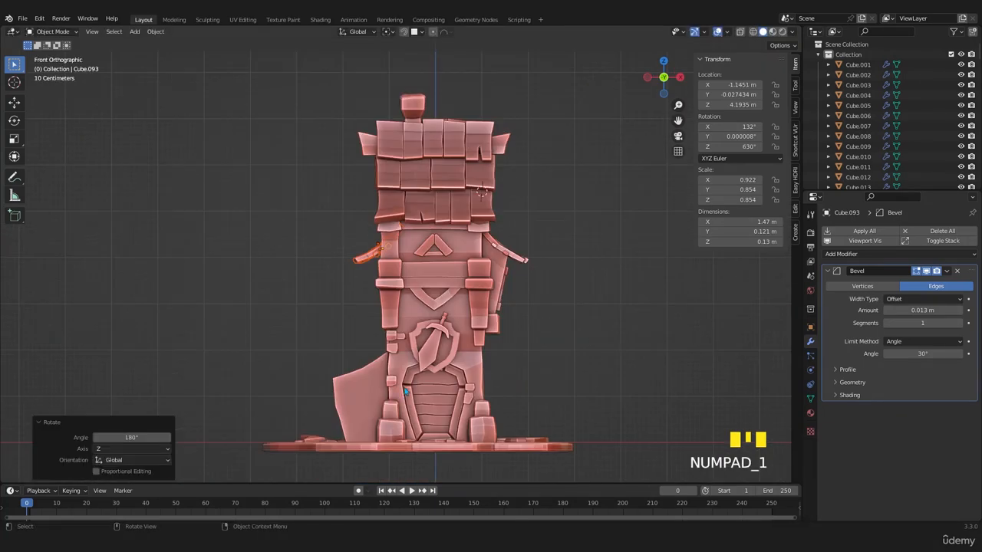
pyautogui.press('s')
pyautogui.click(411, 407)
pyautogui.press('g')
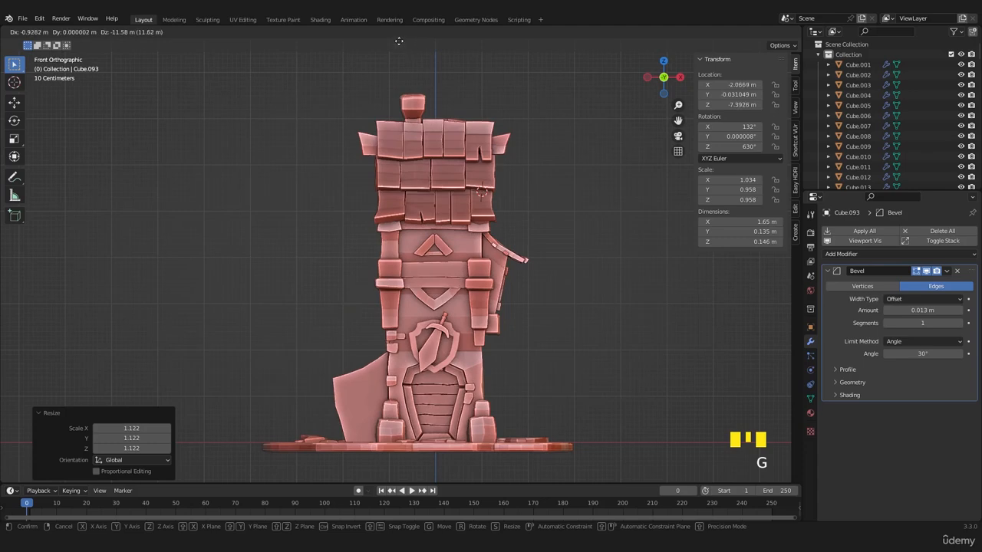
pyautogui.click(430, 344)
pyautogui.press('g')
pyautogui.click(423, 388)
# - Scale the awning copy by 1.160 and lower it about 0.37 m against the sloped top of the side block
pyautogui.scroll(5, 460, 349)
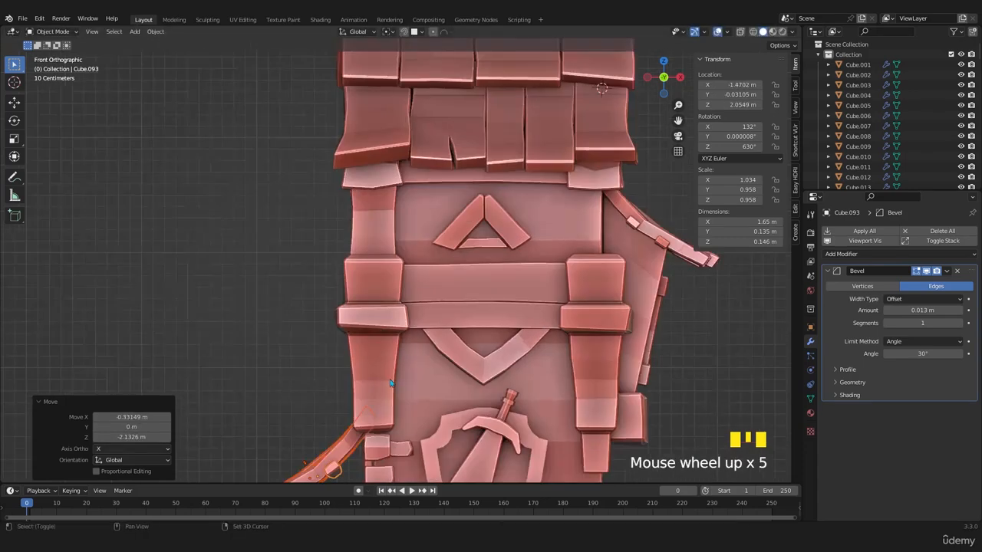
pyautogui.scroll(3, 460, 349)
pyautogui.press('s')
pyautogui.click(464, 347)
pyautogui.press('g')
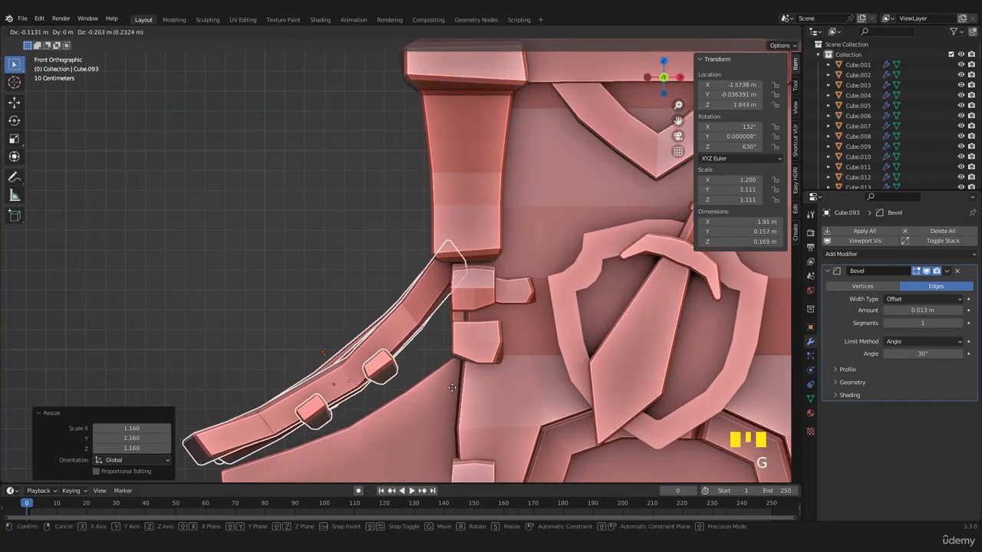
pyautogui.click(462, 419)
# - Tilt the awning copy about 6.12° in the front view and nudge it about -0.018 m along Z to match the slope
pyautogui.press('r')
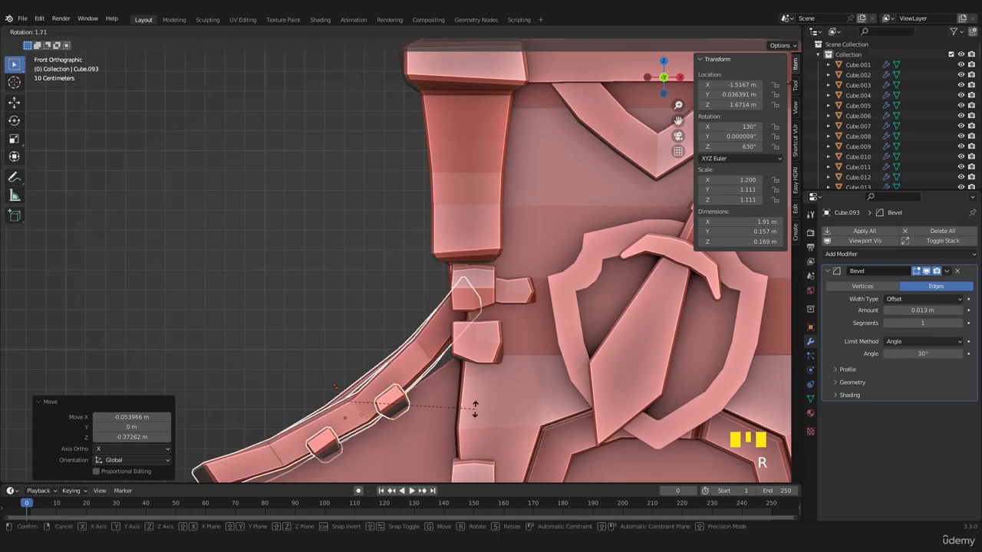
pyautogui.click(454, 422)
pyautogui.press('g')
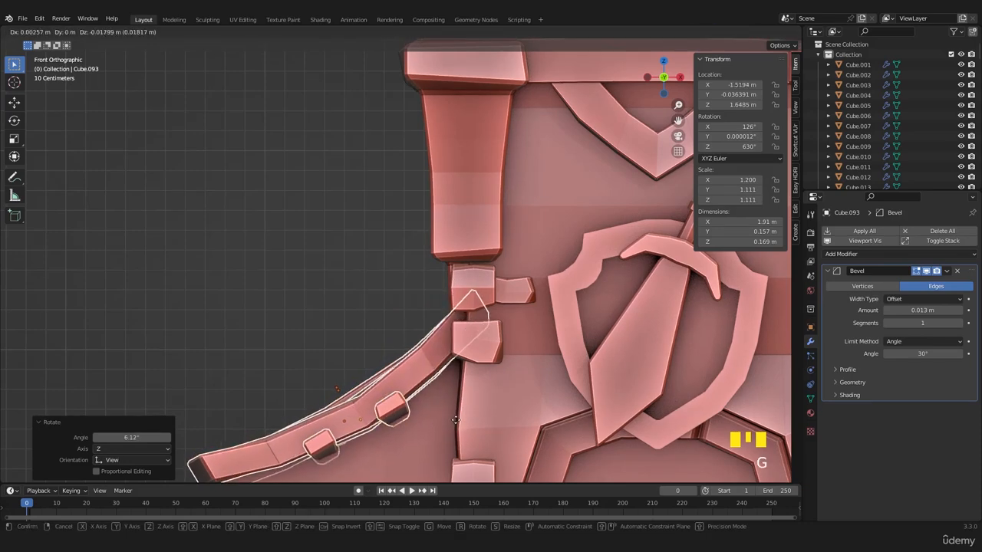
pyautogui.click(453, 424)
# - Move the awning copy about 0.208 m along Y in the top view to position it over the side block
pyautogui.scroll(-4, 412, 402)
pyautogui.moveTo(412, 403); pyautogui.dragTo(524, 375, button='middle')
pyautogui.press('KP_7')
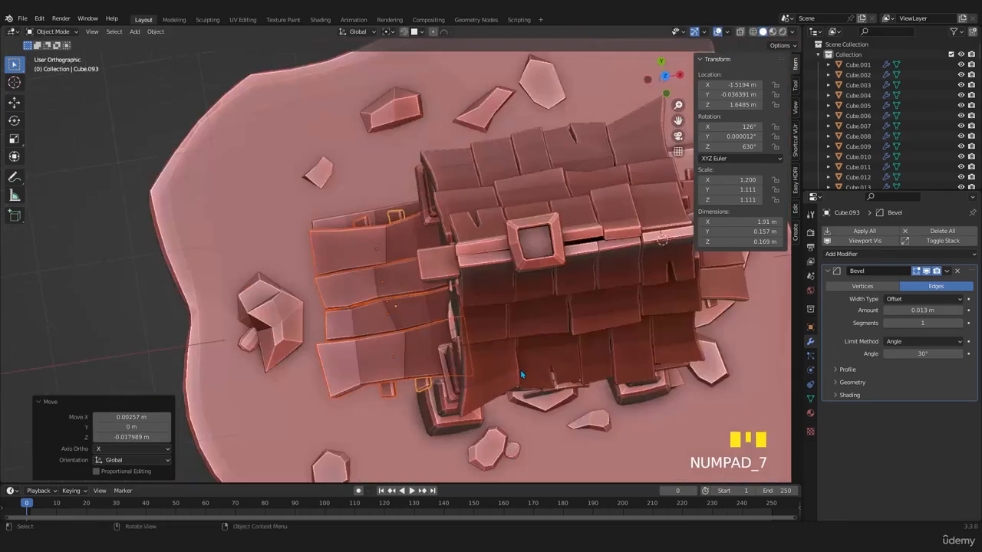
pyautogui.press('g')
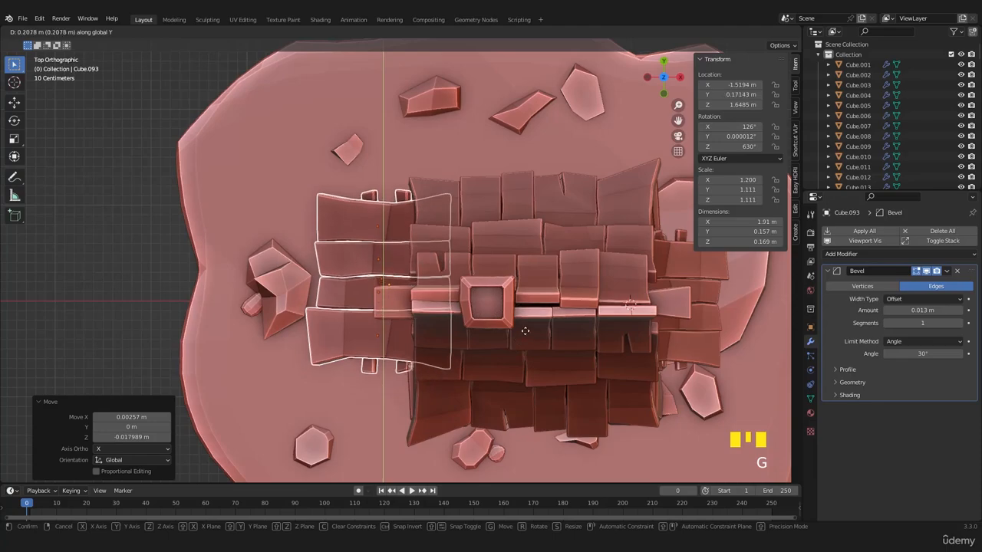
pyautogui.click(522, 333)
pyautogui.moveTo(521, 333); pyautogui.dragTo(581, 284, button='middle')
pyautogui.scroll(4, 575, 295)
pyautogui.keyDown('shift'); pyautogui.moveTo(562, 326); pyautogui.dragTo(474, 357, button='middle'); pyautogui.keyUp('shift')
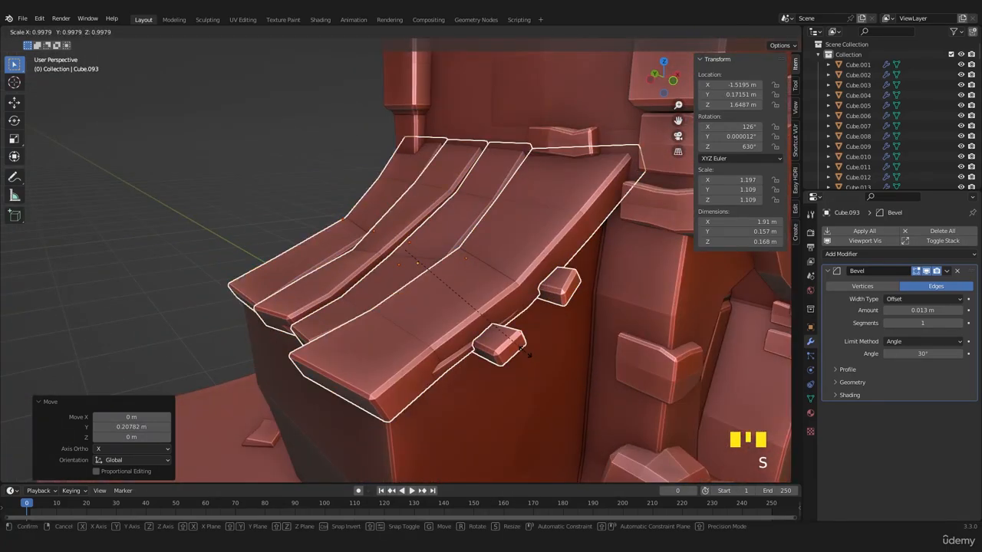
pyautogui.press('x')
pyautogui.press('x')
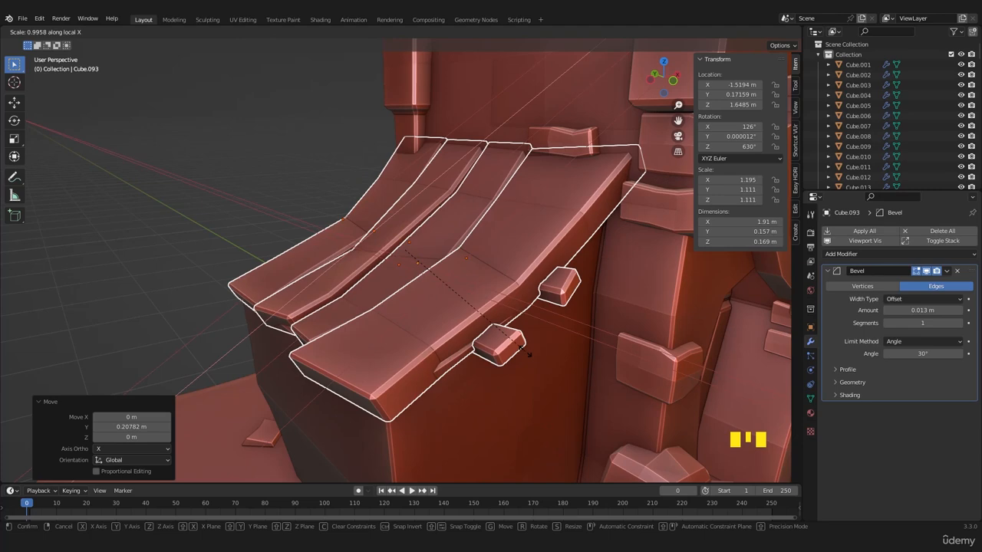
pyautogui.press('x')
pyautogui.press('x')
pyautogui.rightClick(527, 359)
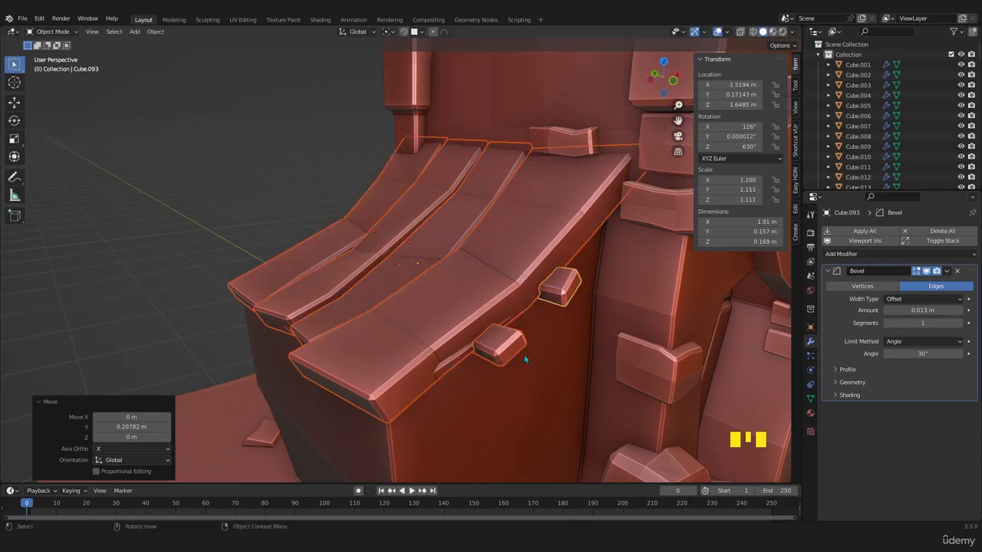
# - Select only the four awning boards and place the 3D cursor at the middle of their upper ends in Edit Mode
pyautogui.moveTo(406, 366); pyautogui.dragTo(424, 372, button='middle')
pyautogui.click(424, 371)
pyautogui.keyDown('shift'); pyautogui.click(359, 325); pyautogui.keyUp('shift')
pyautogui.keyDown('shift'); pyautogui.click(284, 291); pyautogui.keyUp('shift')
pyautogui.keyDown('shift'); pyautogui.click(253, 280); pyautogui.keyUp('shift')
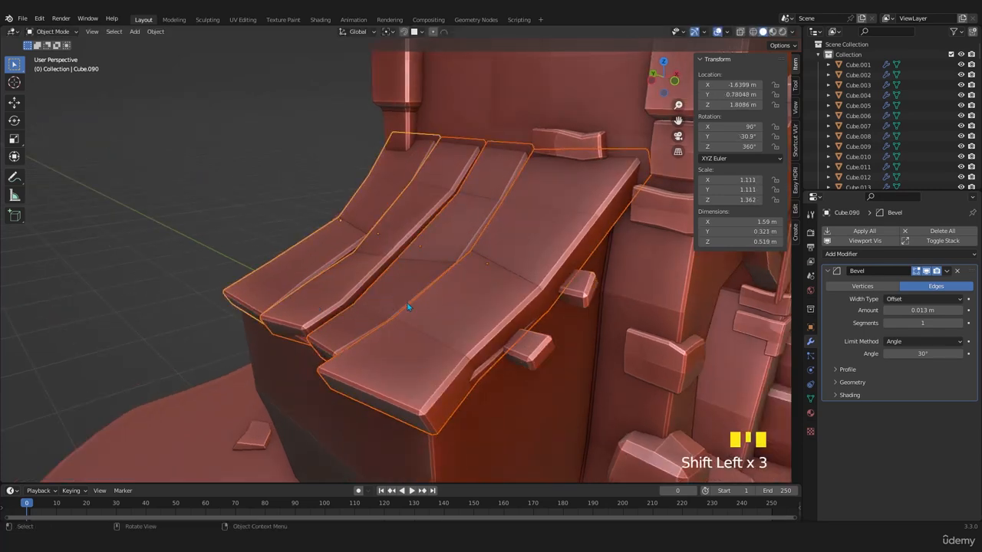
pyautogui.moveTo(253, 280); pyautogui.dragTo(418, 339, button='middle')
pyautogui.press('Tab')
pyautogui.press('z')
pyautogui.moveTo(601, 175)
pyautogui.mouseDown()
pyautogui.moveTo(503, 199)
pyautogui.moveTo(135, 223)
pyautogui.mouseUp()
pyautogui.press('Tab')
# - Set the origins of the four awning boards to their geometry
pyautogui.rightClick(403, 280)
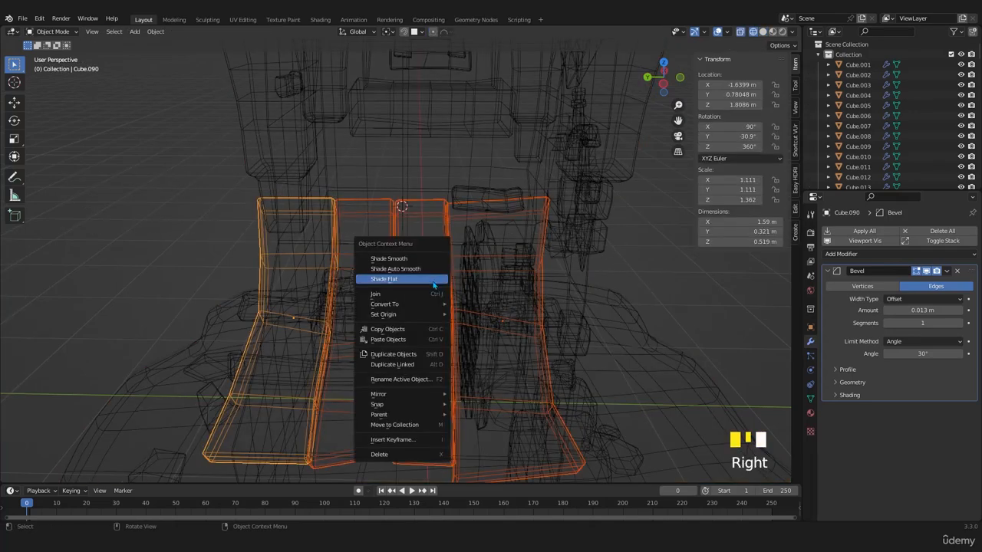
pyautogui.moveTo(436, 316)
pyautogui.click(491, 325)
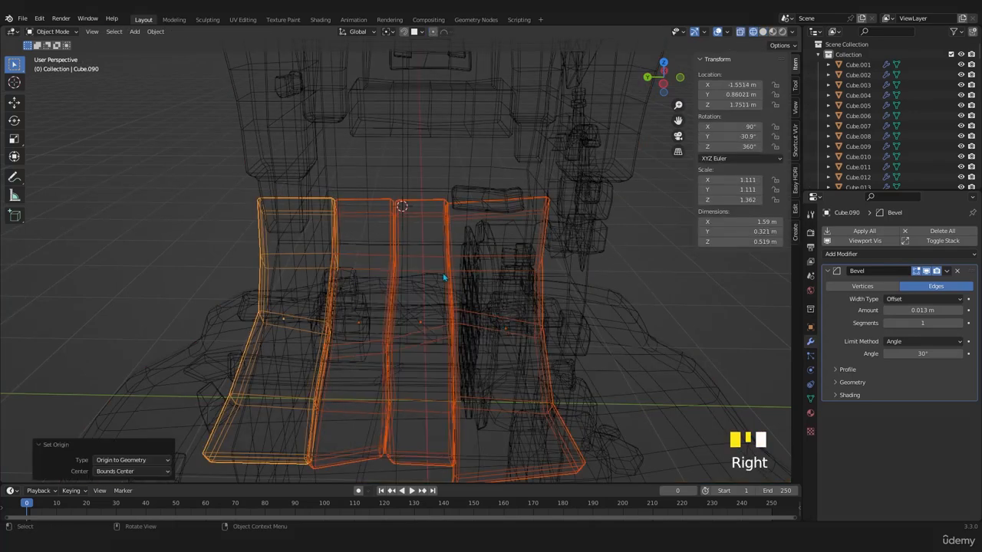
# - Set the origins of the four awning boards to the 3D cursor
pyautogui.rightClick(443, 278)
pyautogui.moveTo(459, 278)
pyautogui.click(505, 295)
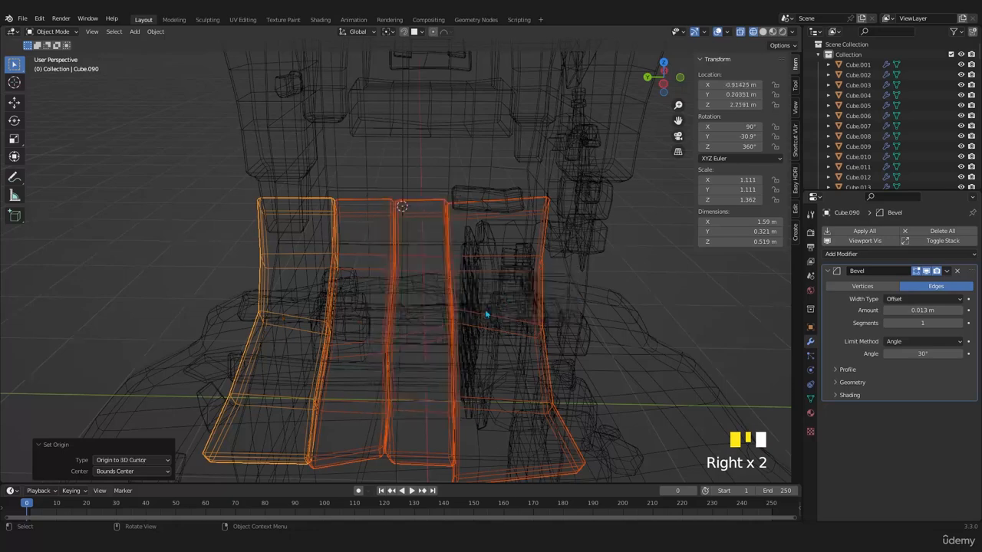
# - Lengthen the four roof boards along their local X axis, scaling by about 1.081 and again by about 1.075
pyautogui.moveTo(504, 297); pyautogui.dragTo(482, 322, button='middle')
pyautogui.press('z')
pyautogui.press('s')
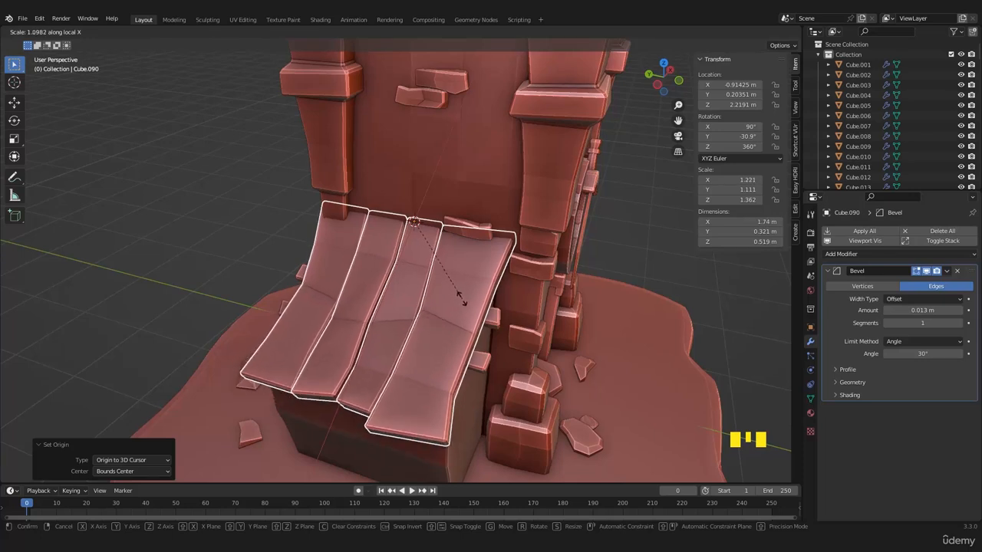
pyautogui.click(462, 300)
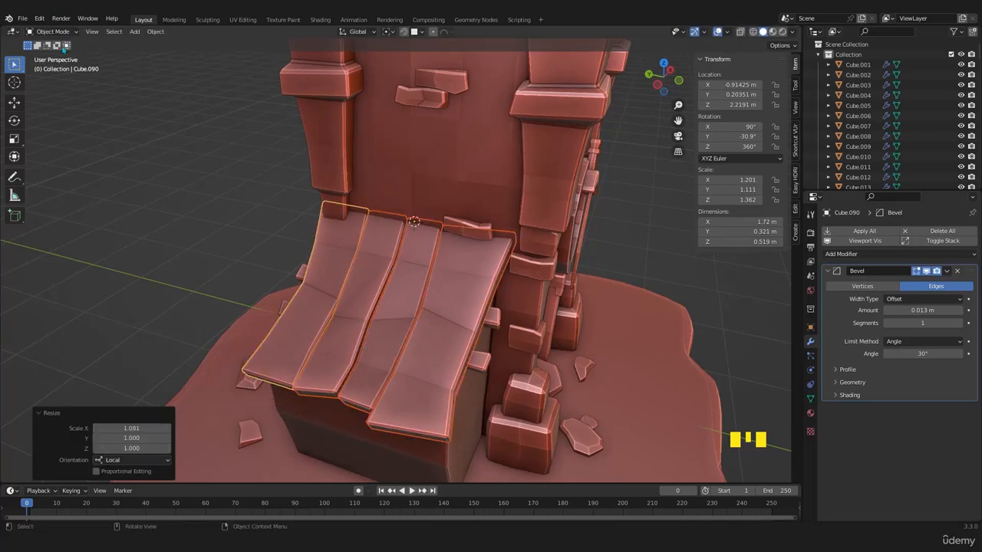
pyautogui.press('s')
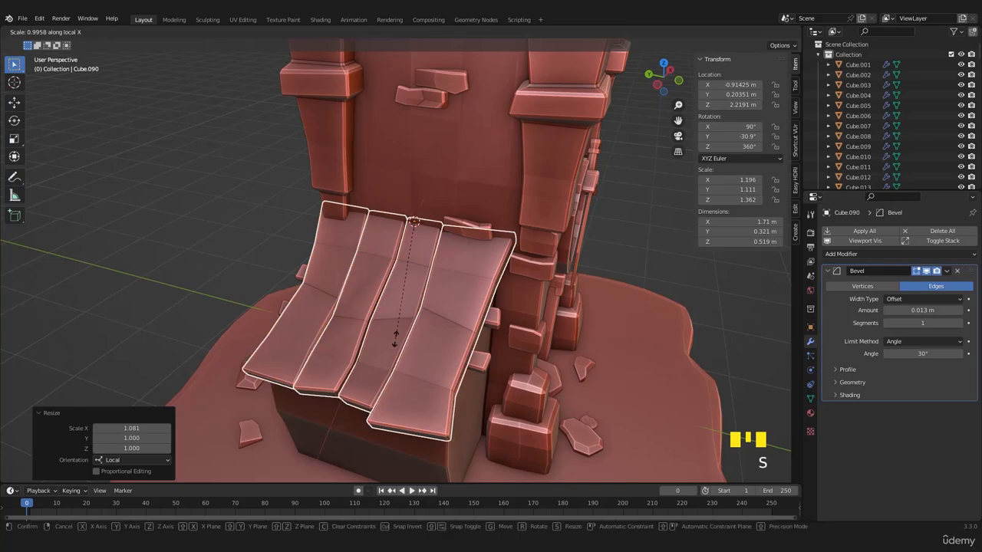
pyautogui.click(413, 359)
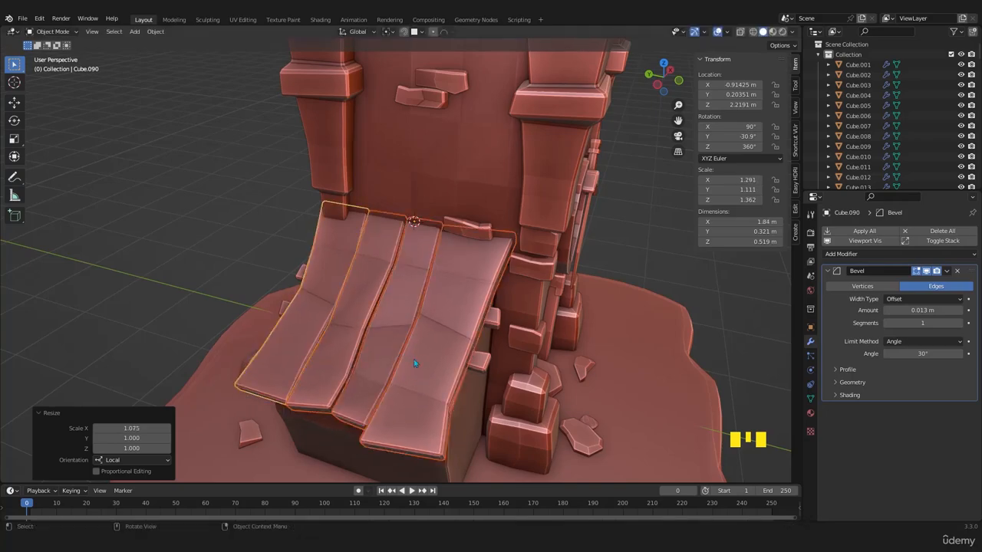
# - Move the outermost roof board on the tower's front side about 0.06 m along negative Y
pyautogui.moveTo(413, 359); pyautogui.dragTo(449, 349, button='middle')
pyautogui.scroll(2, 347, 326)
pyautogui.click(527, 357)
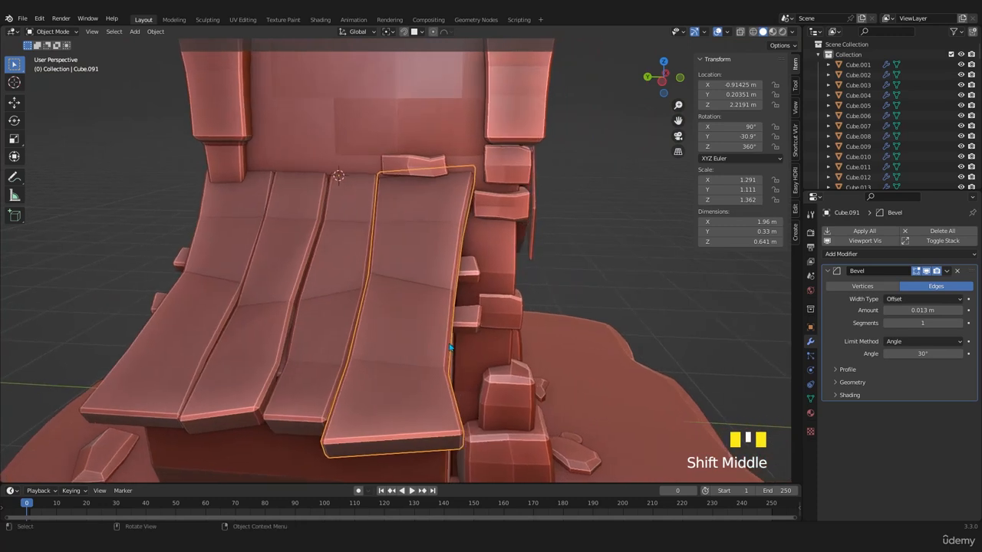
pyautogui.press('g')
pyautogui.press('x')
pyautogui.press('y')
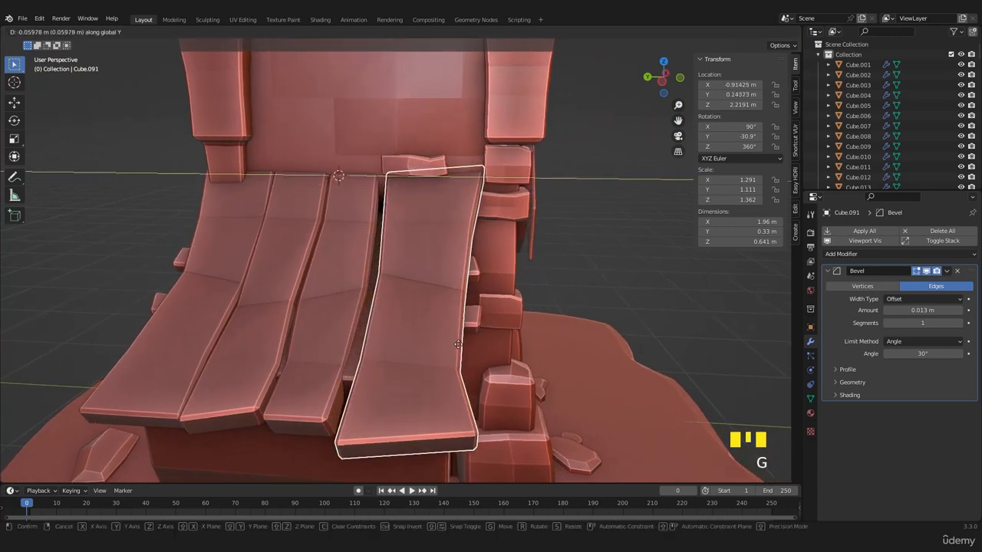
pyautogui.click(332, 335)
# - Widen the roof board next to the shifted one by scaling it along global Y to close the gap
pyautogui.click(332, 335)
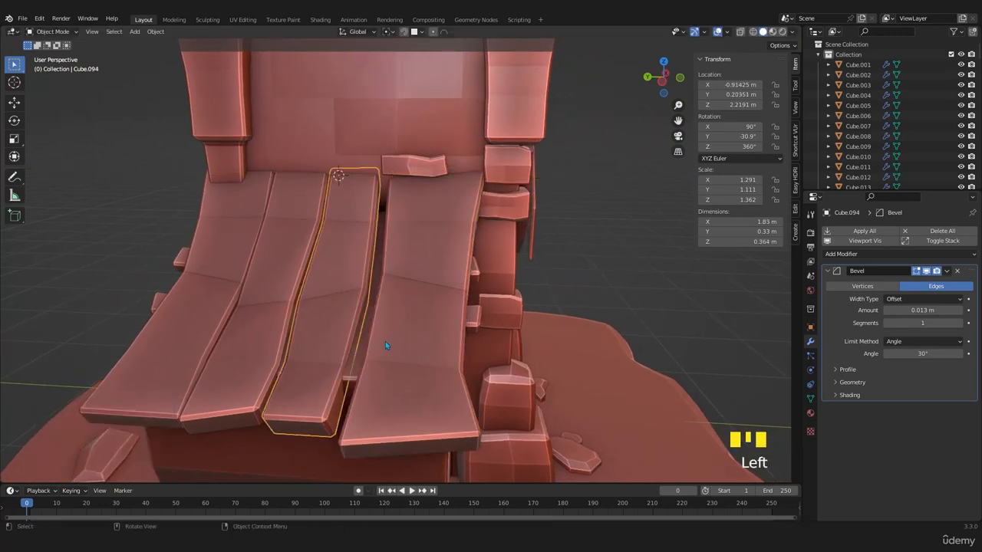
pyautogui.press('s')
pyautogui.press('x')
pyautogui.press('y')
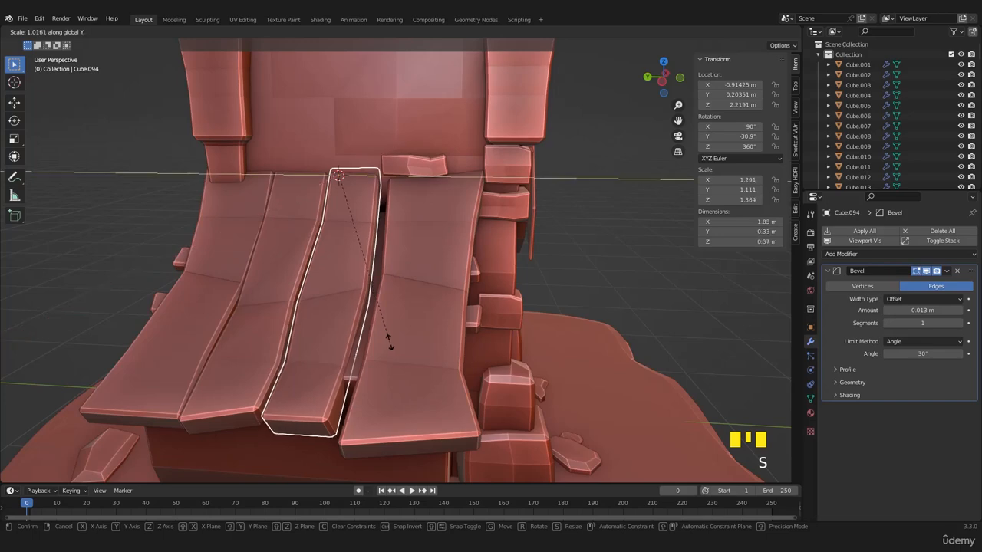
pyautogui.click(462, 362)
# - Scale the two battens under the roof boards by 1.05 along global Y and shift them along Y to overhang both sides
pyautogui.moveTo(462, 362); pyautogui.dragTo(282, 374, button='middle')
pyautogui.click(428, 290)
pyautogui.keyDown('shift'); pyautogui.click(372, 331); pyautogui.keyUp('shift')
pyautogui.moveTo(371, 332); pyautogui.dragTo(414, 345, button='middle')
pyautogui.press('s')
pyautogui.click(407, 347)
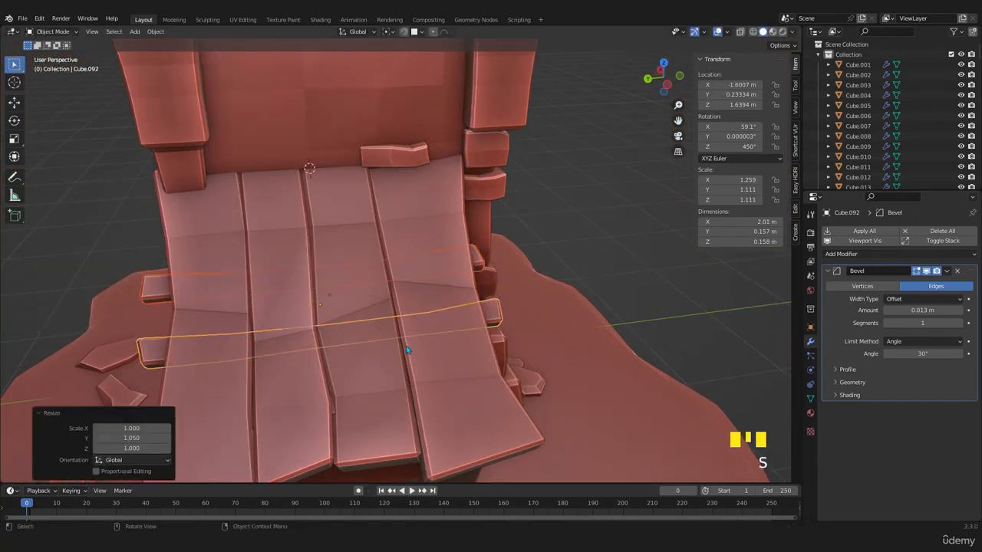
pyautogui.press('g')
pyautogui.press('y')
pyautogui.click(414, 349)
# - In Edit Mode, move the lower batten's downhill vertices further down the roof slope in the front view to widen it
pyautogui.moveTo(430, 351)
pyautogui.mouseDown(button='middle')
pyautogui.moveTo(395, 358)
pyautogui.moveTo(336, 340)
pyautogui.moveTo(335, 327)
pyautogui.mouseUp(button='middle')
pyautogui.press('Tab')
pyautogui.press('z')
pyautogui.press('KP_3')
pyautogui.press('KP_1')
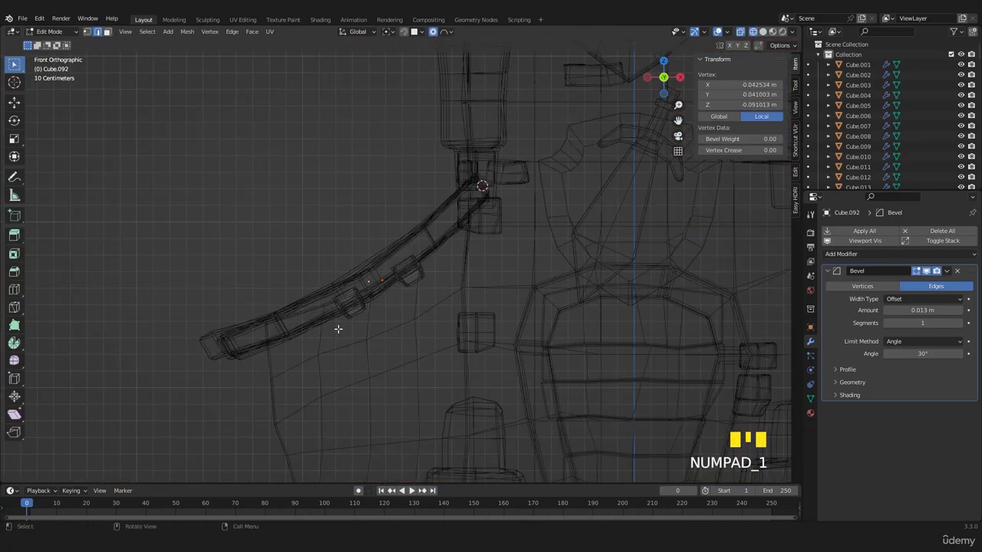
pyautogui.moveTo(338, 328); pyautogui.dragTo(347, 328)
pyautogui.moveTo(315, 290); pyautogui.dragTo(314, 289)
pyautogui.press('g')
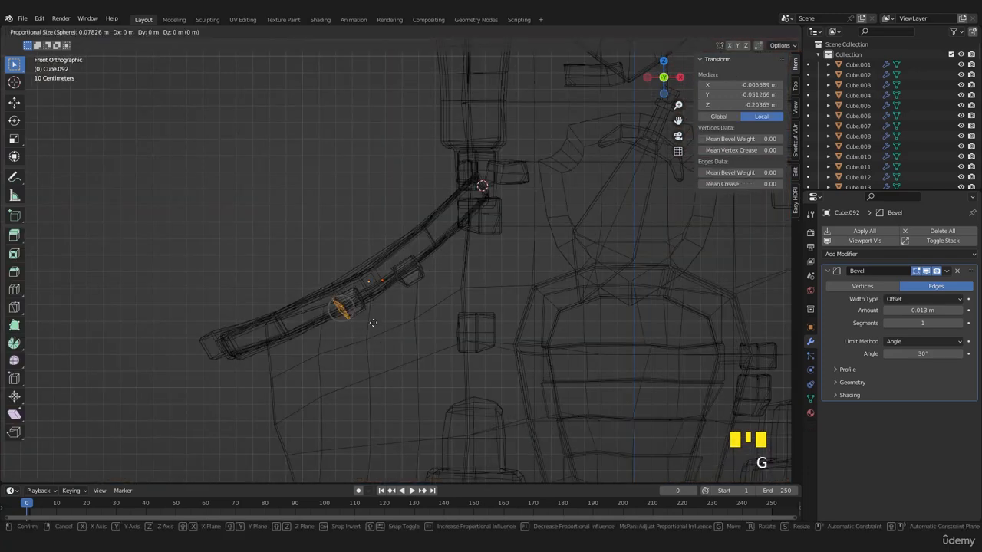
pyautogui.click(326, 339)
# - Widen the upper batten by moving its downhill vertices about -0.048 m in X and -0.039 m in Z, and return to Object Mode
pyautogui.moveTo(374, 259); pyautogui.dragTo(426, 295)
pyautogui.keyDown('shift'); pyautogui.moveTo(381, 258); pyautogui.dragTo(423, 307); pyautogui.keyUp('shift')
pyautogui.scroll(3, 409, 284)
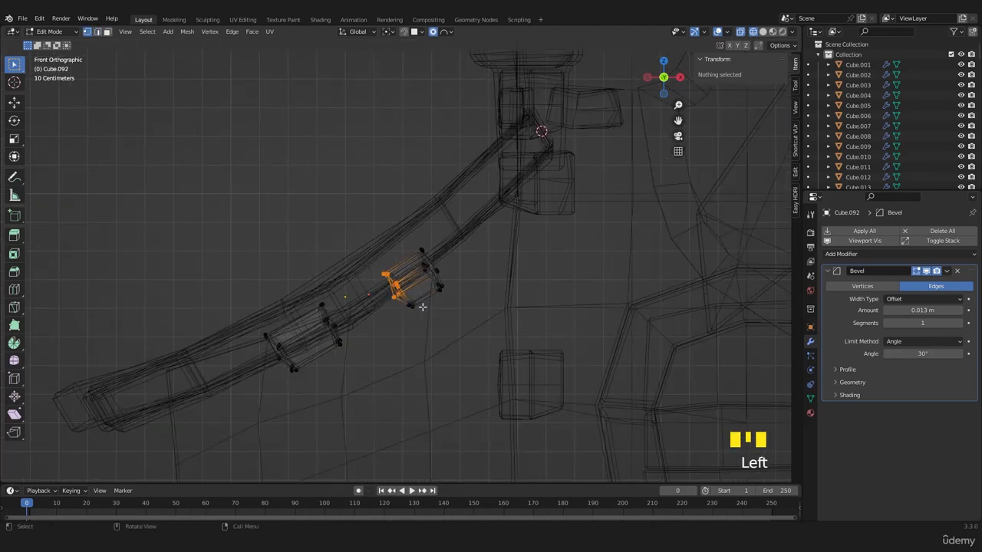
pyautogui.scroll(-1, 472, 311)
pyautogui.scroll(-2, 473, 310)
pyautogui.moveTo(380, 260); pyautogui.dragTo(414, 305)
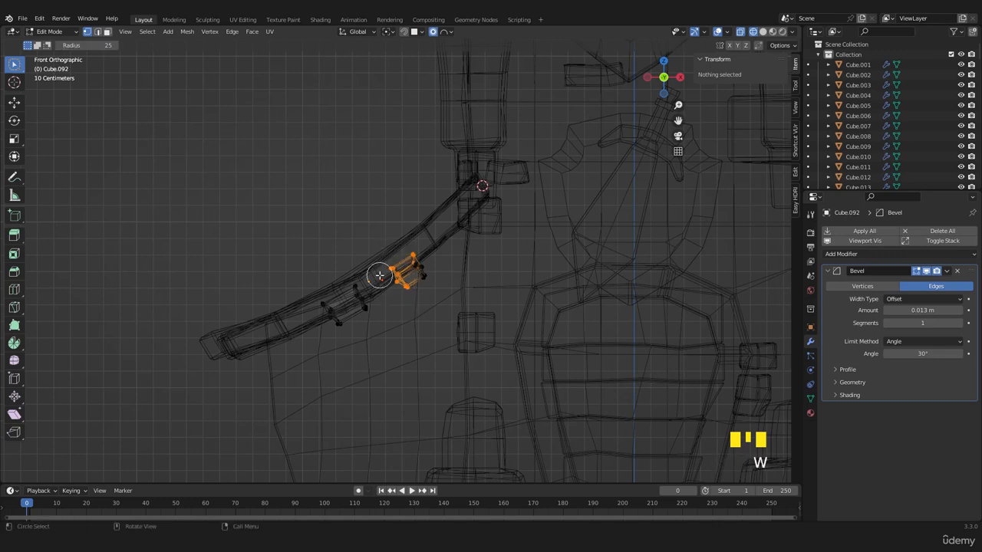
pyautogui.scroll(3, 387, 283)
pyautogui.moveTo(382, 274); pyautogui.dragTo(411, 318)
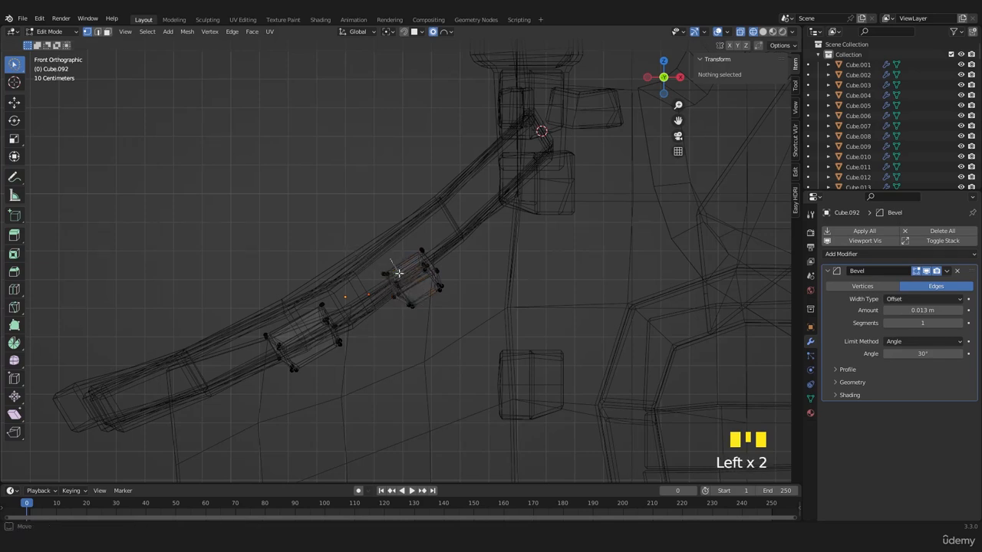
pyautogui.moveTo(399, 272)
pyautogui.mouseDown()
pyautogui.moveTo(394, 306)
pyautogui.moveTo(431, 309)
pyautogui.mouseUp()
pyautogui.press('g')
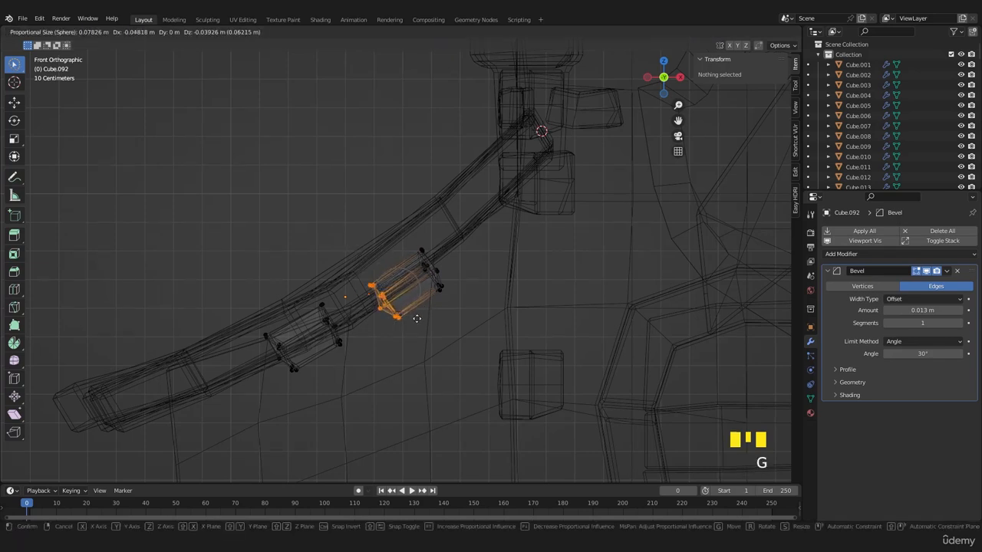
pyautogui.click(417, 319)
pyautogui.hotkey('shift', 'z')
pyautogui.press('Tab')
# - Duplicate the upper batten to the roof's lower end and rotate the copy 11.4° to follow the slope
pyautogui.moveTo(414, 322); pyautogui.dragTo(386, 323, button='middle')
pyautogui.scroll(-3, 439, 350)
pyautogui.press('ctrl+KP_3')
pyautogui.press('KP_1')
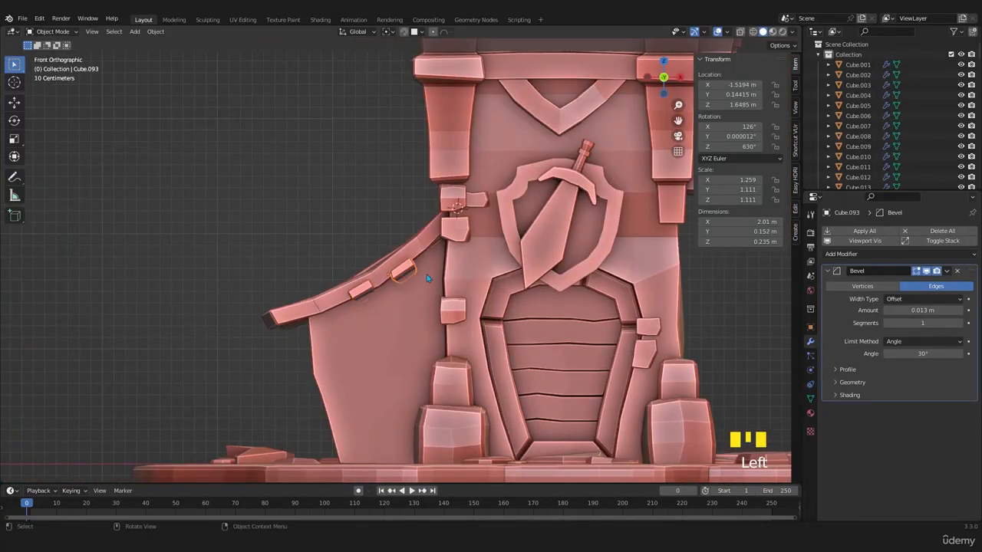
pyautogui.hotkey('shift', 'd')
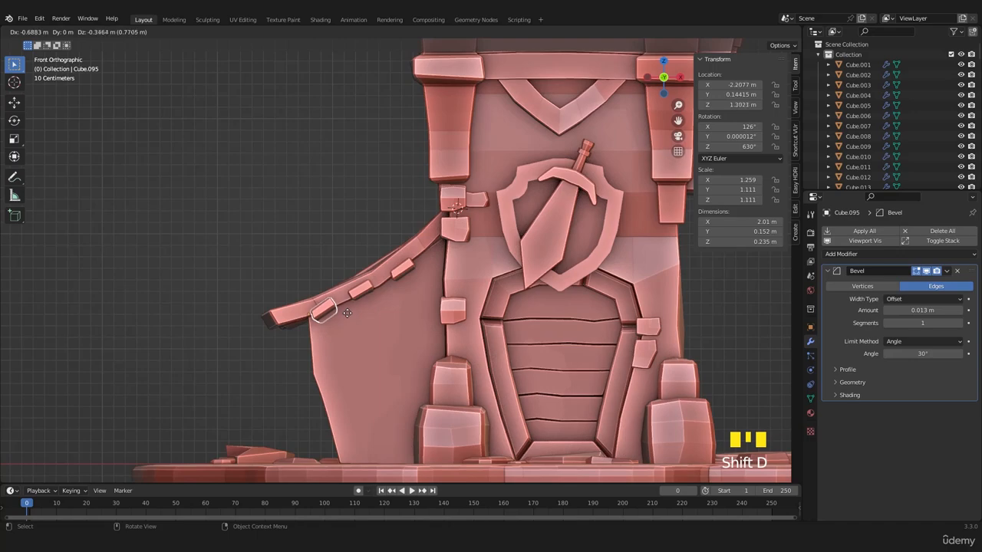
pyautogui.click(358, 312)
pyautogui.press('r')
pyautogui.click(355, 325)
# - Save the scene file Castle 1.blend
pyautogui.scroll(-2, 355, 325)
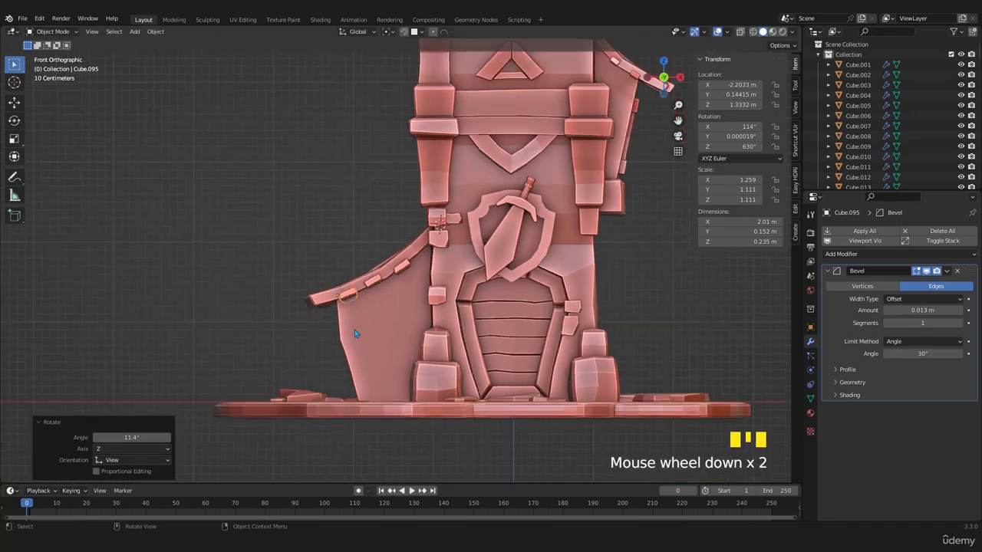
pyautogui.scroll(2, 399, 346)
pyautogui.moveTo(355, 326); pyautogui.dragTo(310, 335, button='middle')
pyautogui.scroll(-1, 375, 360)
pyautogui.scroll(2, 341, 345)
pyautogui.scroll(-3, 413, 376)
pyautogui.scroll(3, 310, 335)
pyautogui.hotkey('ctrl', 's')
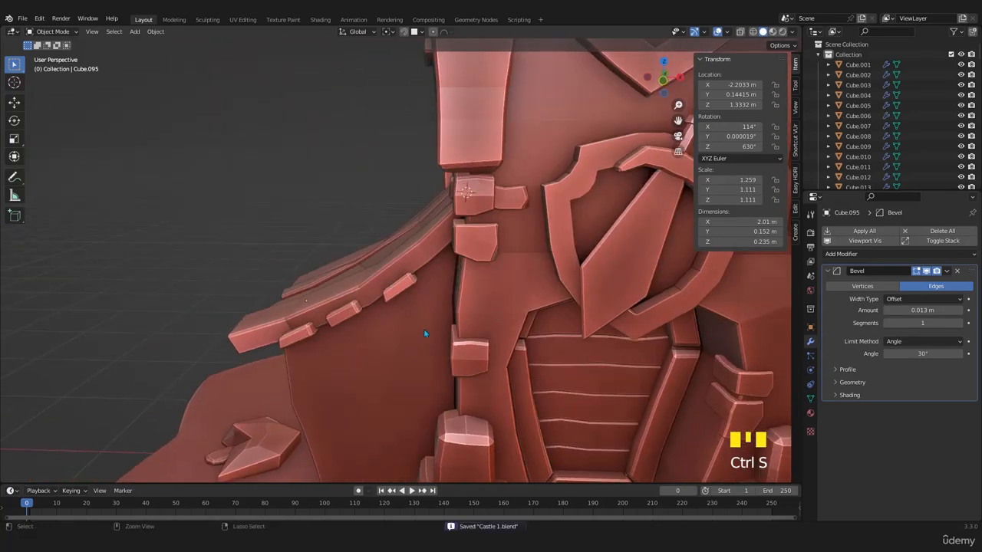
# - Space the battens by moving the middle one up the slope and the upper one about 0.146 m in X and 0.111 m in Z
pyautogui.press('KP_3')
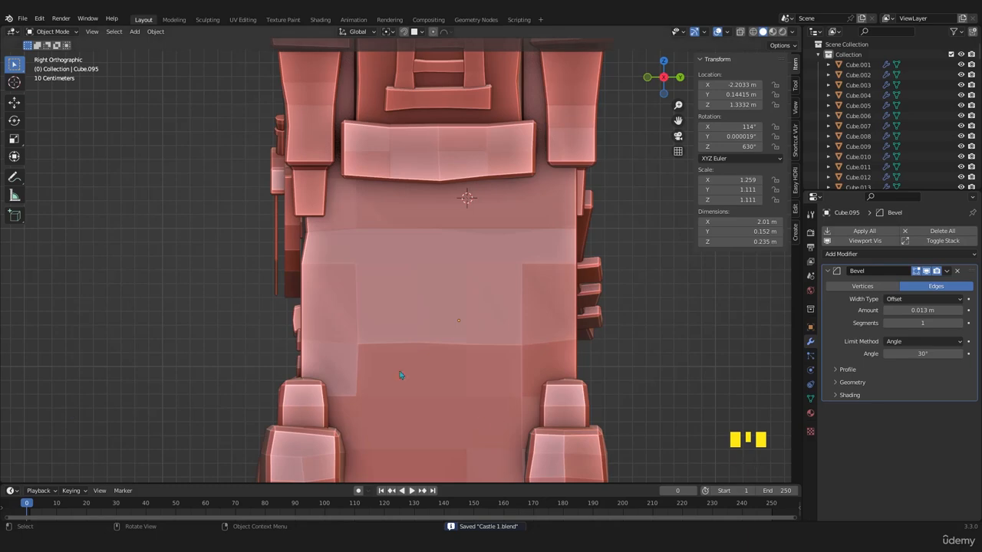
pyautogui.moveTo(400, 376); pyautogui.dragTo(420, 381, button='middle')
pyautogui.press('KP_3')
pyautogui.press('KP_1')
pyautogui.scroll(3, 406, 405)
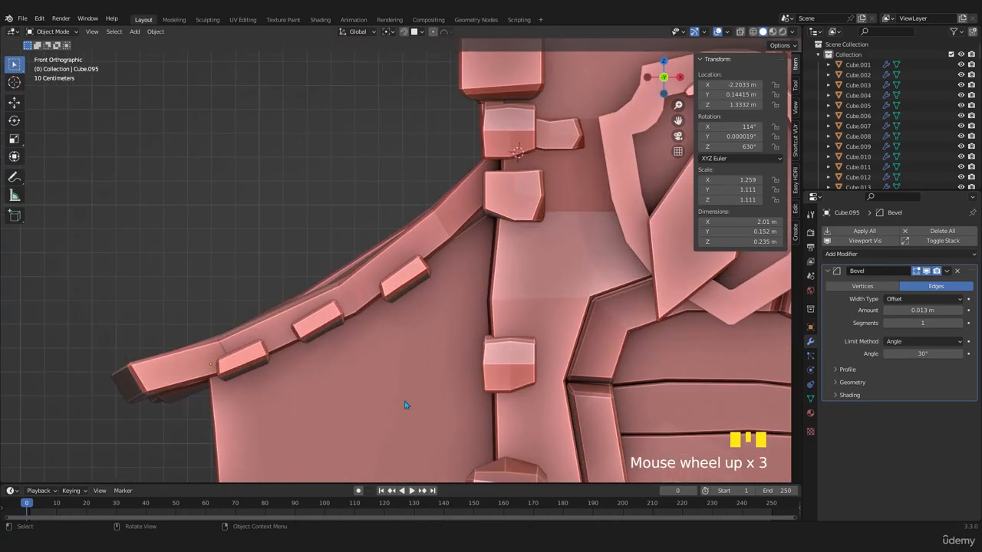
pyautogui.press('g')
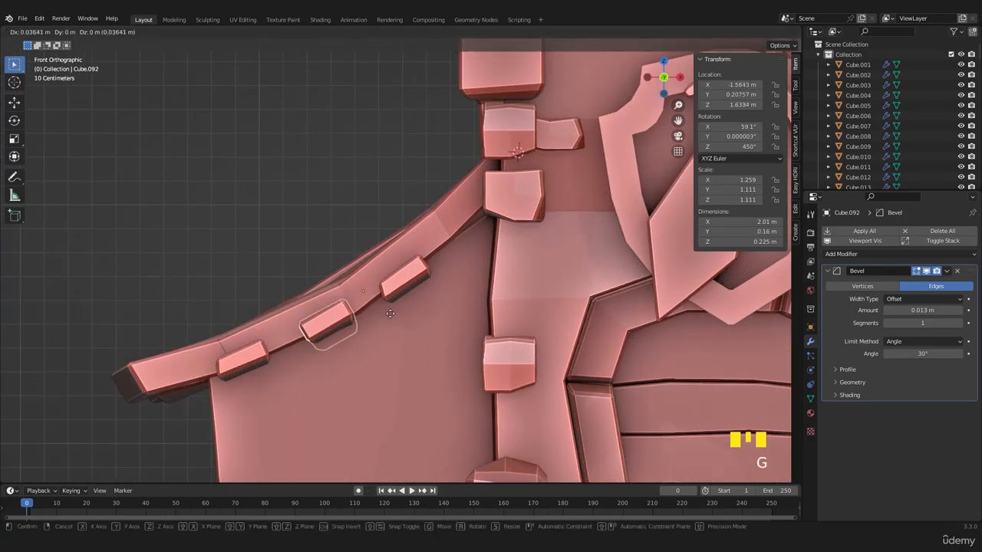
pyautogui.click(398, 312)
pyautogui.click(411, 281)
pyautogui.press('g')
pyautogui.click(449, 253)
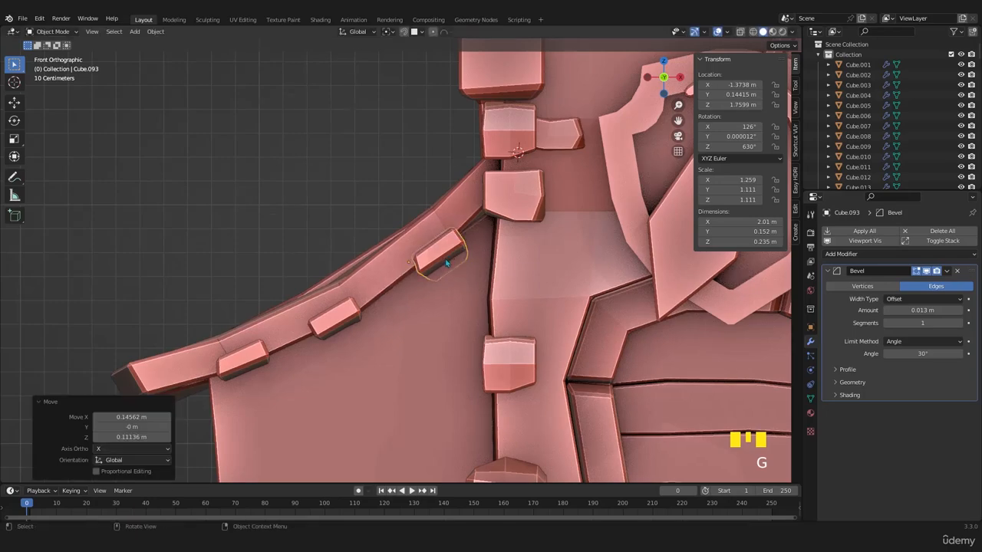
# - Save the file with the respaced roof battens
pyautogui.moveTo(449, 254); pyautogui.dragTo(340, 313, button='middle')
pyautogui.scroll(-2, 415, 285)
pyautogui.scroll(3, 388, 312)
pyautogui.scroll(-3, 379, 313)
pyautogui.hotkey('ctrl', 's')
pyautogui.scroll(4, 341, 313)
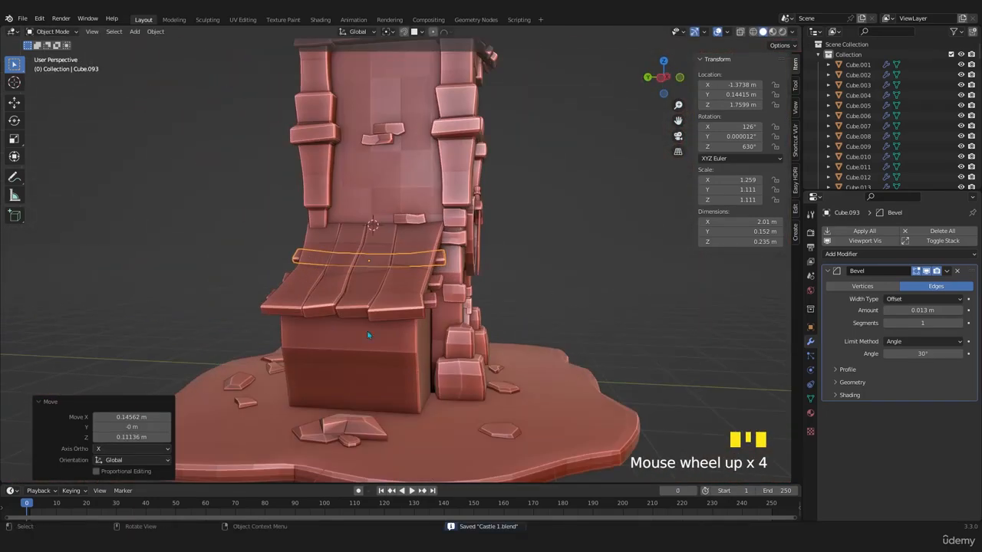
# - Open the tower body mesh with its side block in Edit Mode, shown as wireframe in the front view
pyautogui.moveTo(220, 312); pyautogui.dragTo(362, 325, button='middle')
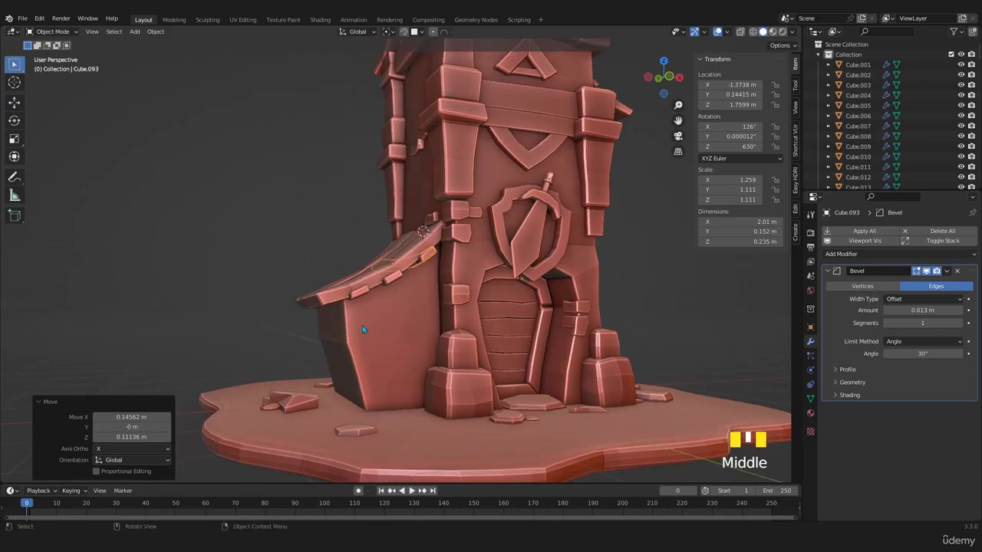
pyautogui.scroll(2, 297, 293)
pyautogui.moveTo(297, 293); pyautogui.dragTo(401, 317, button='middle')
pyautogui.scroll(1, 369, 311)
pyautogui.click(385, 319)
pyautogui.press('Tab')
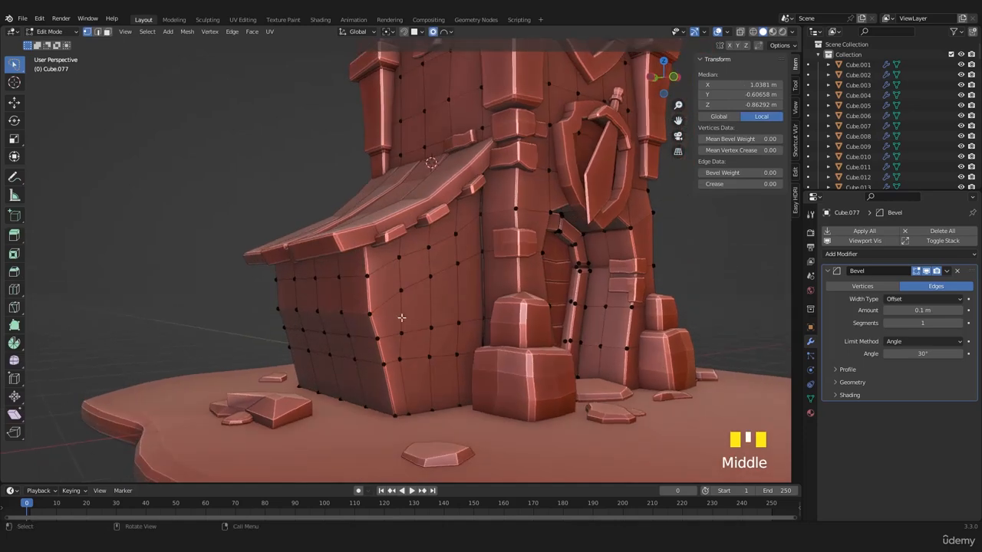
pyautogui.moveTo(483, 262); pyautogui.dragTo(496, 257, button='middle')
pyautogui.press('z')
pyautogui.click(468, 261)
pyautogui.moveTo(450, 280); pyautogui.dragTo(400, 292, button='middle')
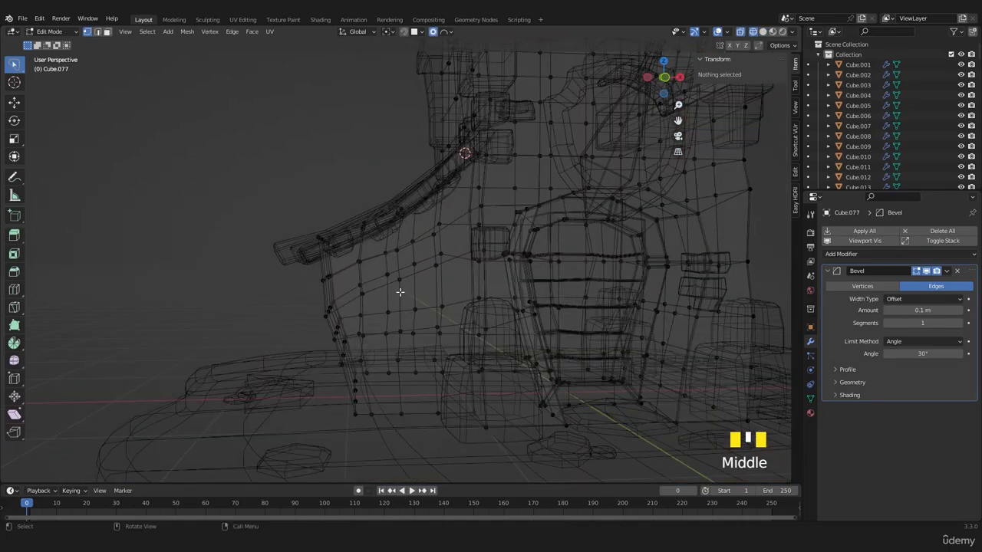
pyautogui.press('KP_3')
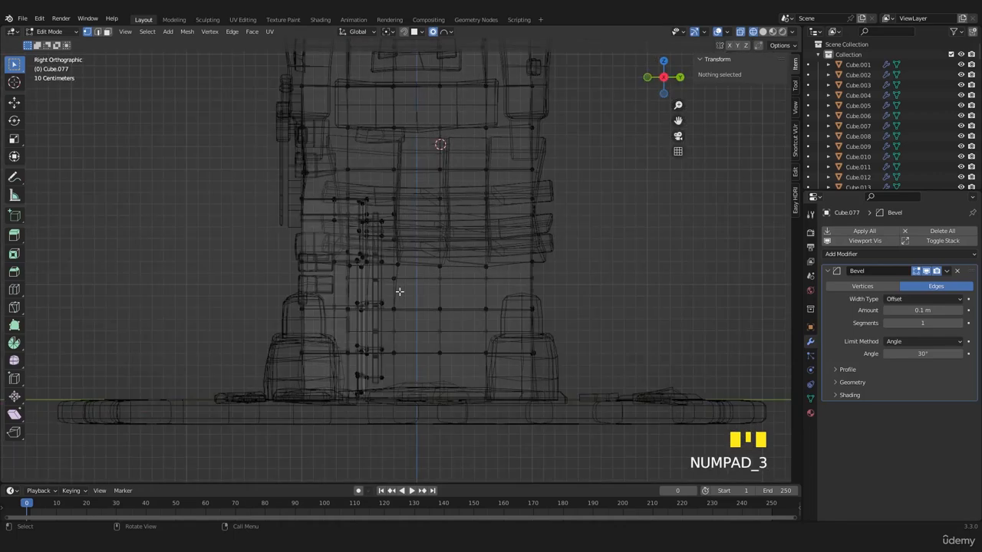
pyautogui.press('KP_1')
pyautogui.scroll(2, 400, 296)
pyautogui.scroll(1, 400, 297)
# - Edge-slide the side block's upper-middle row of vertices downward in two pairs, the outer pair with a factor of -0.317
pyautogui.click(439, 283)
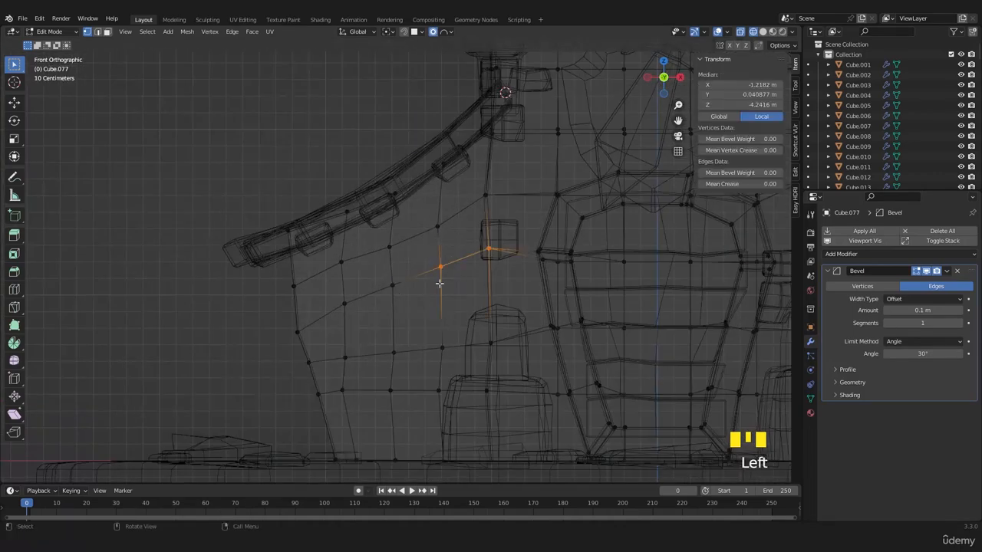
pyautogui.press('g')
pyautogui.press('g')
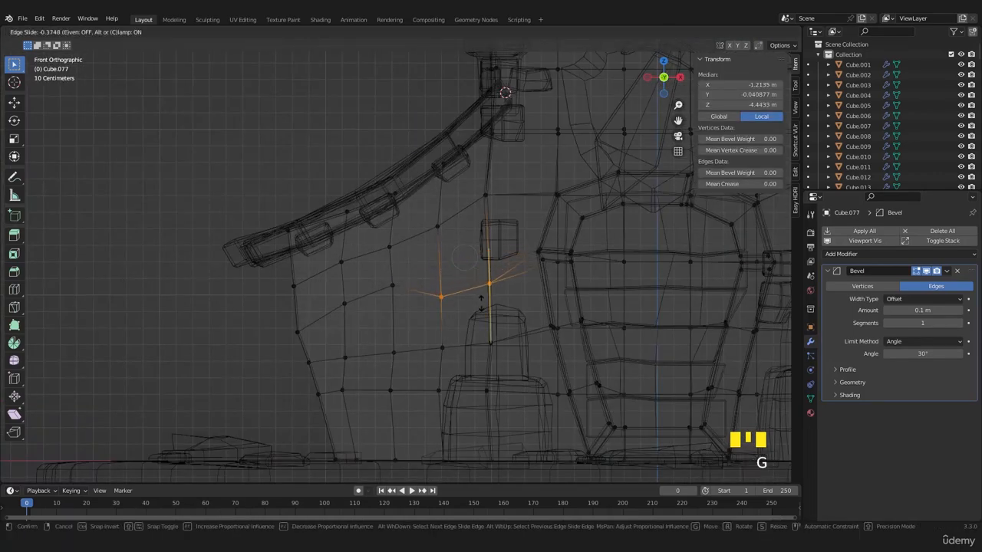
pyautogui.click(481, 302)
pyautogui.moveTo(406, 277); pyautogui.dragTo(323, 310)
pyautogui.press('g')
pyautogui.press('g')
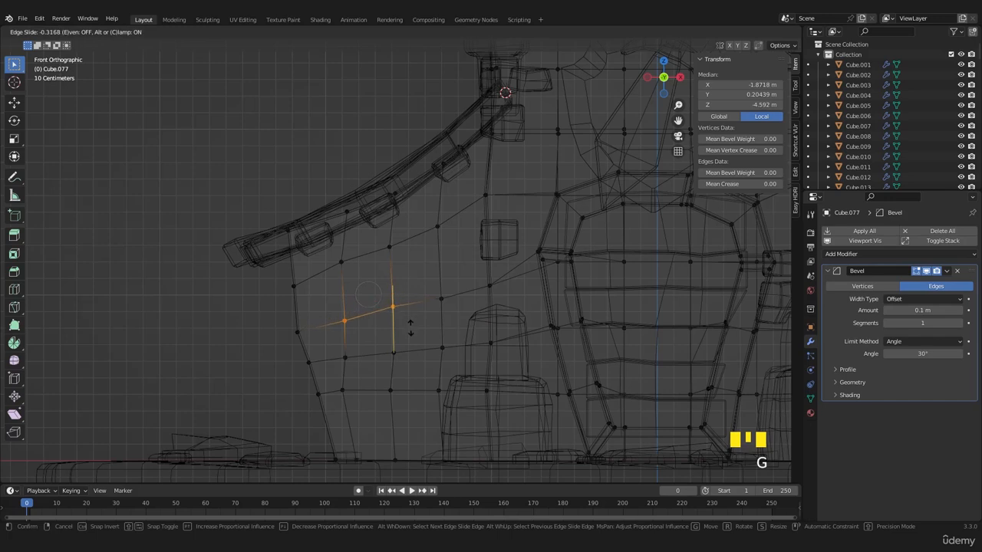
pyautogui.click(411, 327)
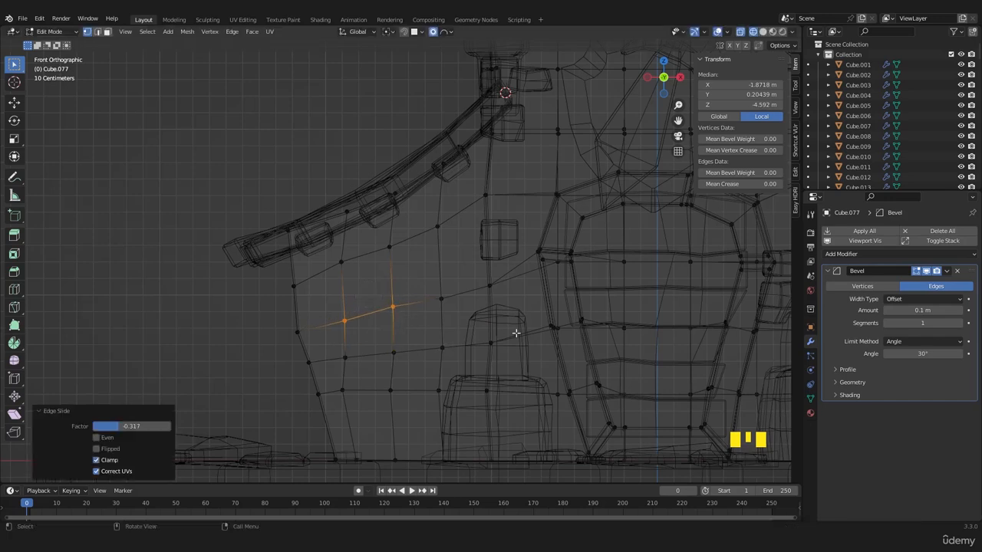
# - Edge-slide the side block's lower-middle row of vertices upward in two pairs, the pair nearest the tower with a factor of 0.430
pyautogui.click(467, 344)
pyautogui.press('g')
pyautogui.press('g')
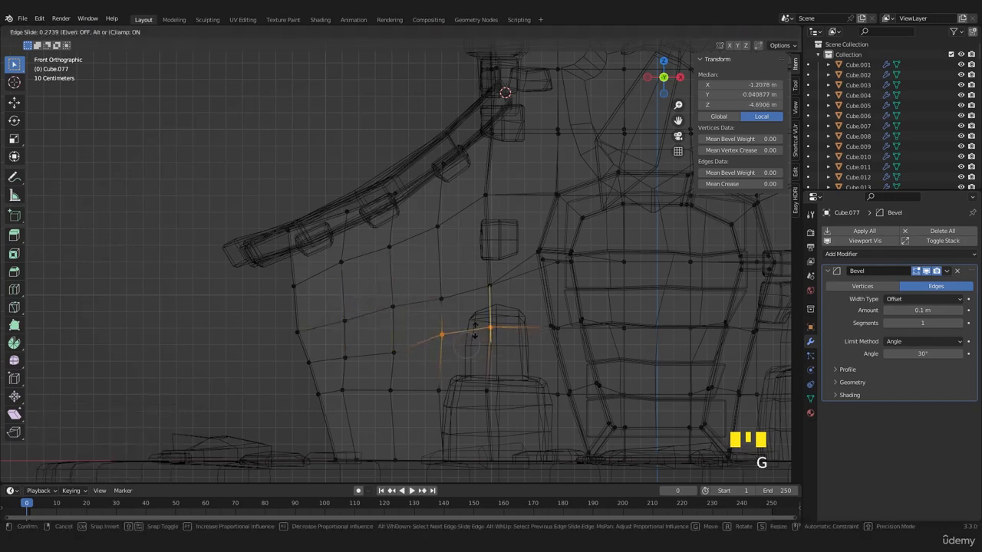
pyautogui.click(478, 323)
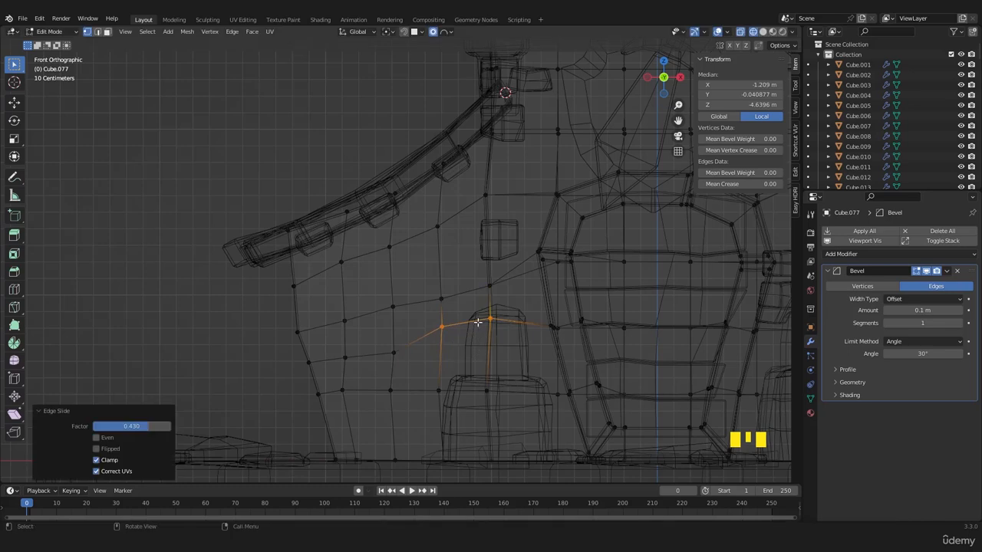
pyautogui.click(370, 343)
pyautogui.press('g')
pyautogui.press('g')
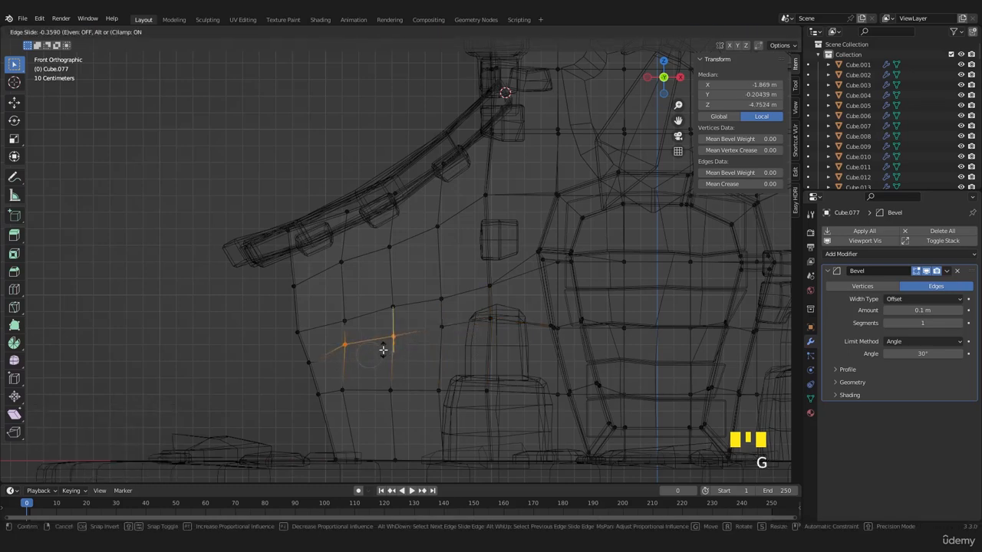
pyautogui.click(383, 350)
# - Slide the two outermost vertices of the side block's lower-middle row individually along their vertical edges to even out the row
pyautogui.moveTo(359, 336); pyautogui.dragTo(295, 371)
pyautogui.press('g')
pyautogui.press('g')
pyautogui.click(325, 356)
pyautogui.press('g')
pyautogui.press('g')
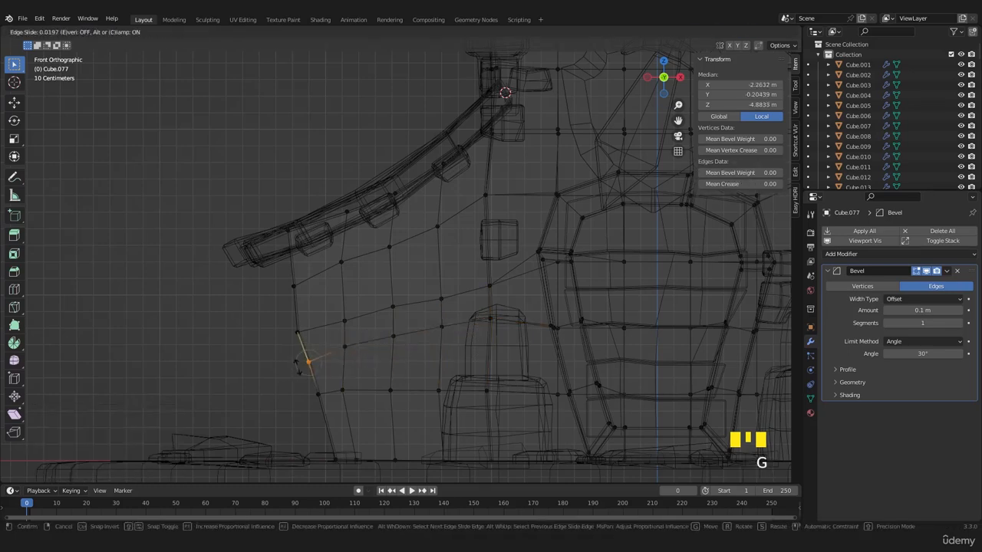
pyautogui.click(298, 359)
# - Vertex-slide the middle vertex of the row above downward with a factor of 0.104 and return to solid shading
pyautogui.moveTo(374, 313); pyautogui.dragTo(375, 313)
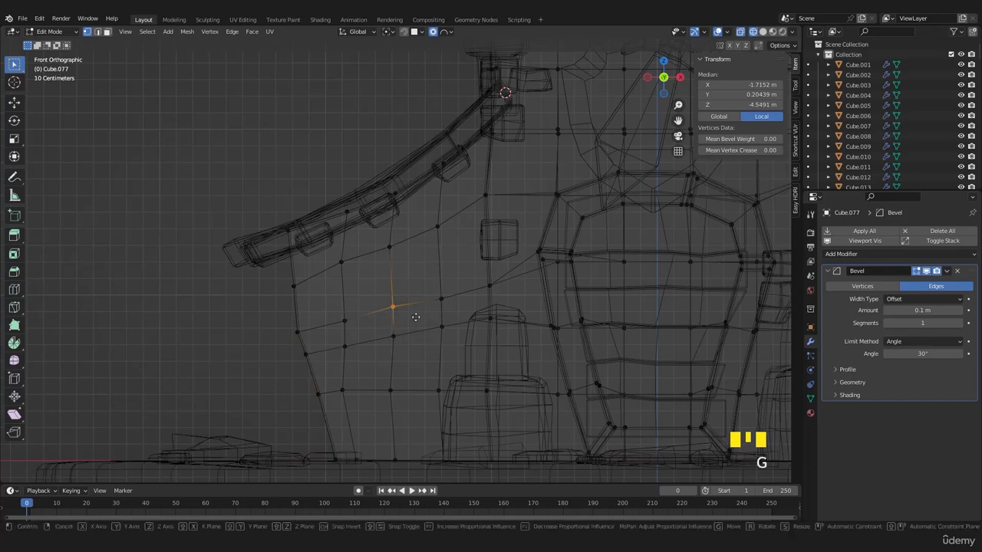
pyautogui.press('g')
pyautogui.press('g')
pyautogui.click(416, 321)
pyautogui.hotkey('shift', 'z')
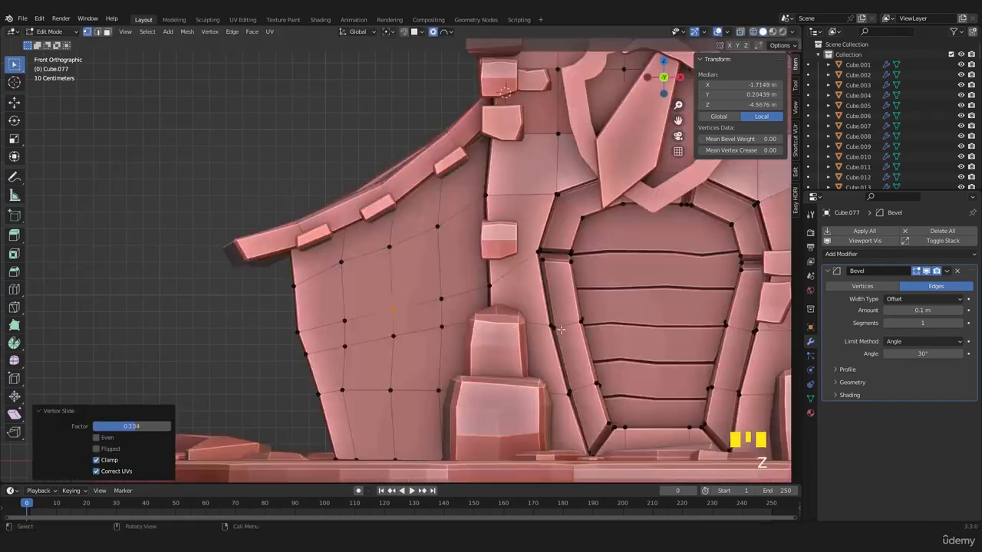
# - Select the horizontal band of faces around the side block in face mode, leaving out the tower body's part of the loop
pyautogui.moveTo(562, 330); pyautogui.dragTo(476, 325, button='middle')
pyautogui.moveTo(367, 350); pyautogui.dragTo(388, 340, button='middle')
pyautogui.press('3')
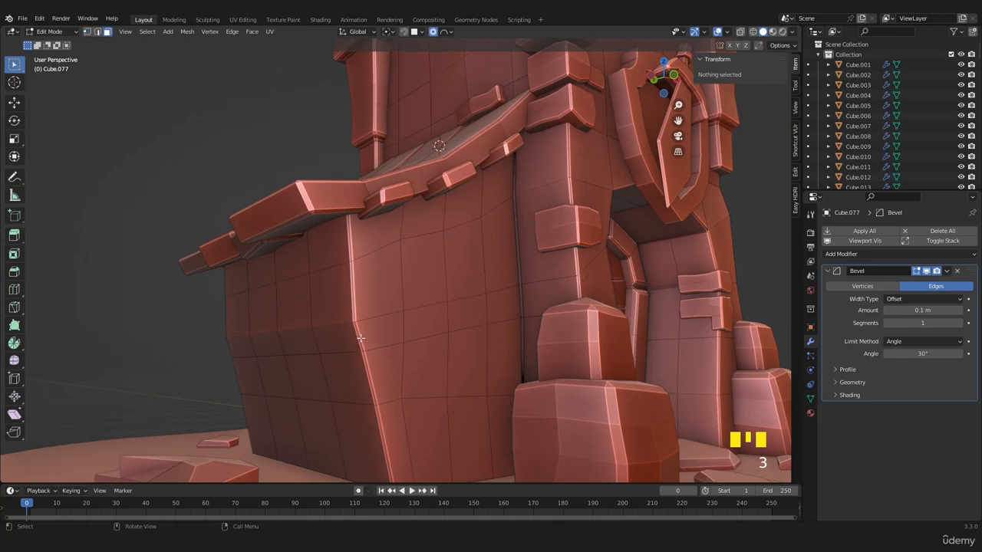
pyautogui.keyDown('alt'); pyautogui.click(382, 342); pyautogui.keyUp('alt')
pyautogui.moveTo(413, 341); pyautogui.dragTo(445, 350, button='middle')
pyautogui.press('KP_1')
pyautogui.press('z')
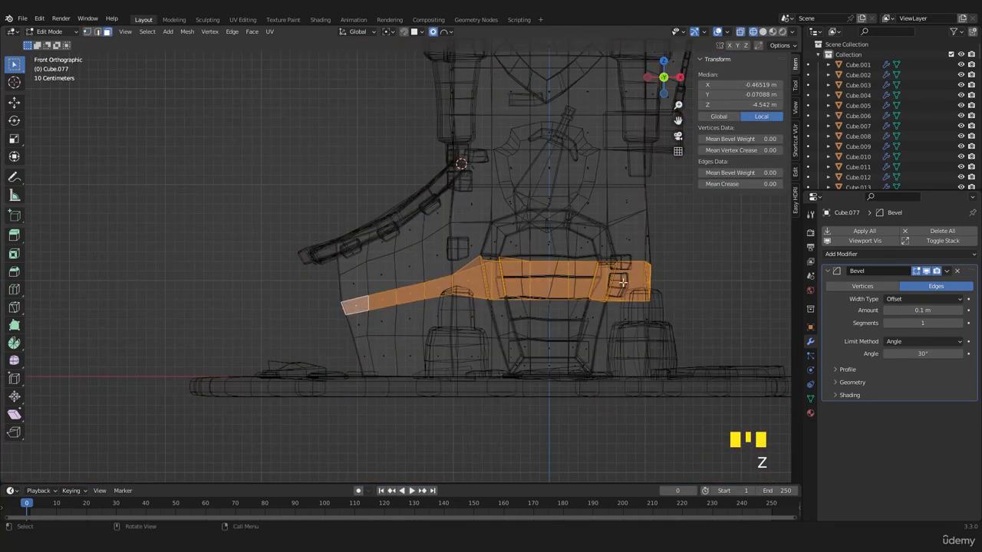
pyautogui.moveTo(678, 234)
pyautogui.keyDown('ctrl'); pyautogui.mouseDown()
pyautogui.moveTo(461, 290)
pyautogui.moveTo(451, 320)
pyautogui.mouseUp(); pyautogui.keyUp('ctrl')
pyautogui.scroll(3, 446, 315)
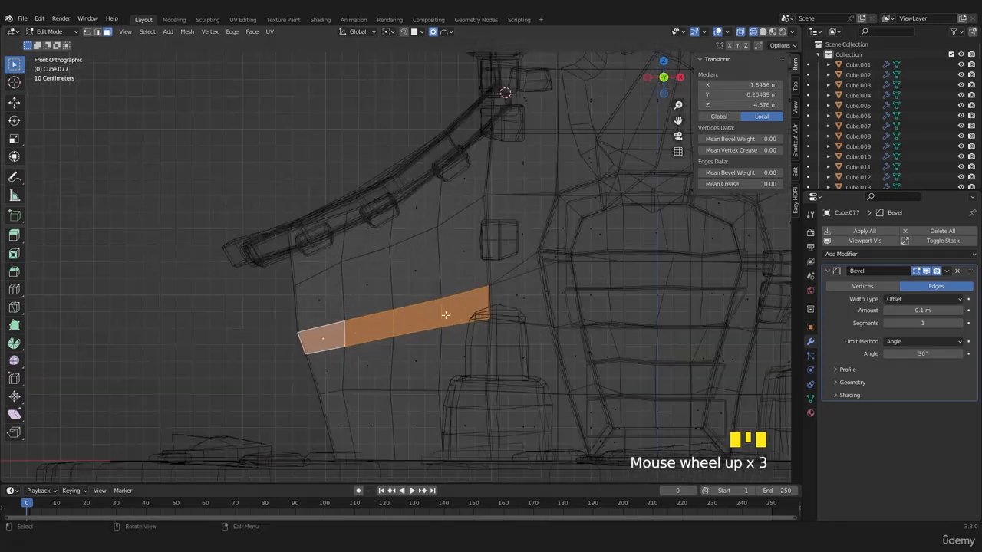
pyautogui.press('z')
pyautogui.moveTo(426, 339); pyautogui.dragTo(489, 330, button='middle')
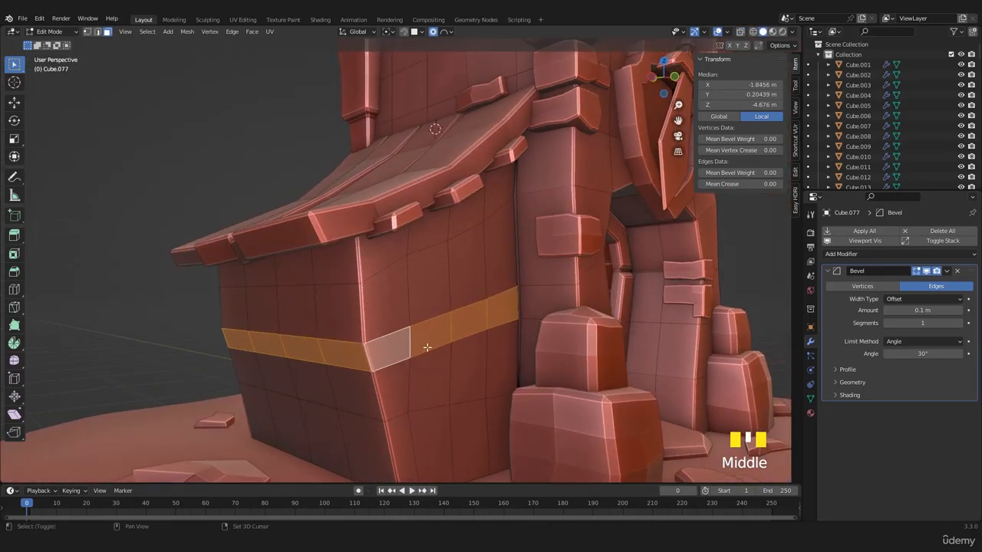
# - Duplicate the selected face band in place, separate it into its own object and select that object in Object Mode
pyautogui.hotkey('shift', 'd')
pyautogui.rightClick(427, 339)
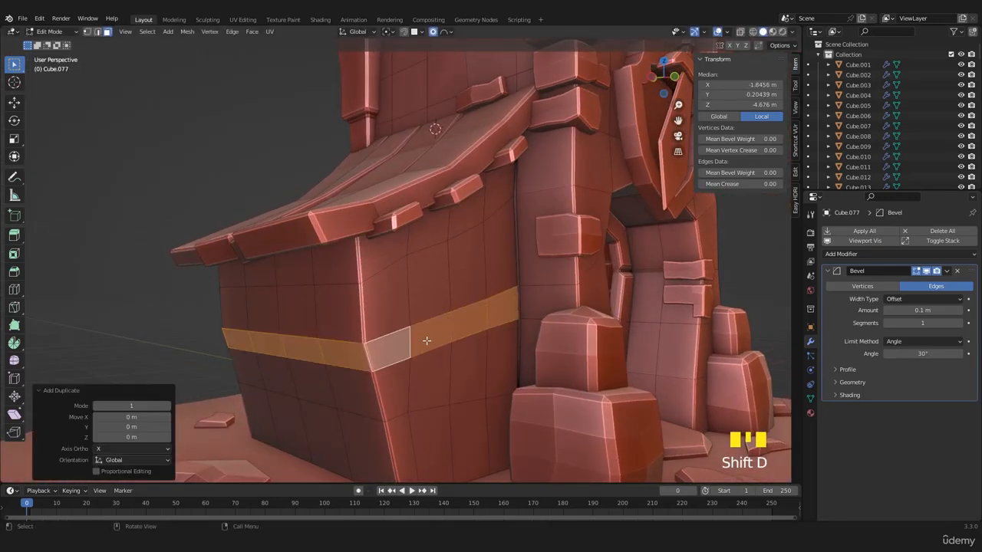
pyautogui.press('p')
pyautogui.click(427, 340)
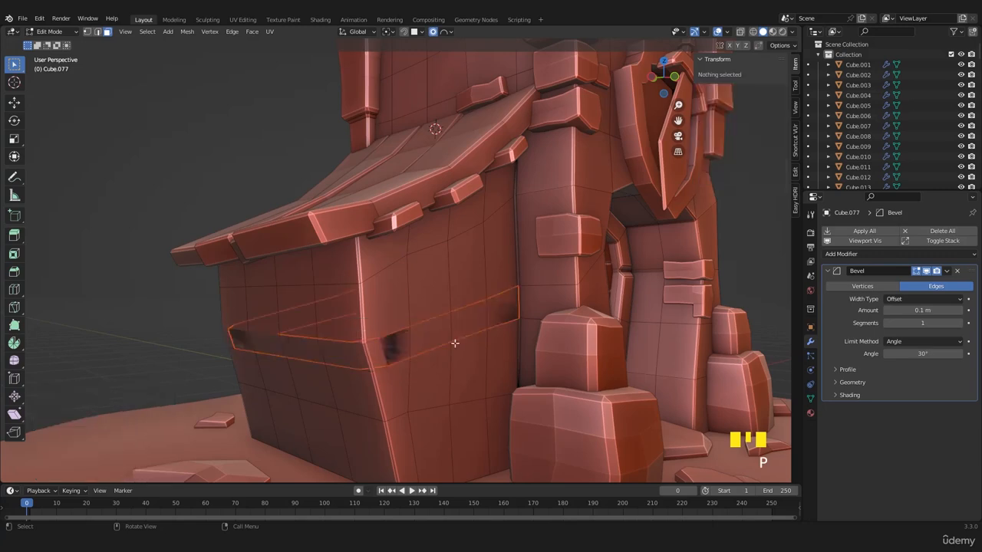
pyautogui.press('Tab')
pyautogui.click(443, 340)
pyautogui.moveTo(442, 340); pyautogui.dragTo(453, 359, button='middle')
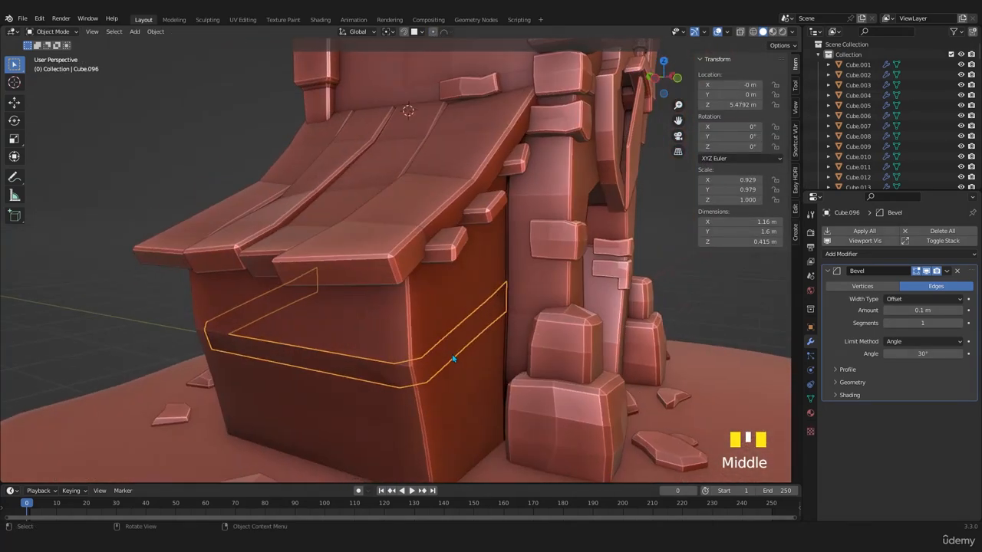
# - Try thickening the band with a Solidify modifier of -0.087 m thickness, with the bevel hidden in the viewport
pyautogui.click(828, 273)
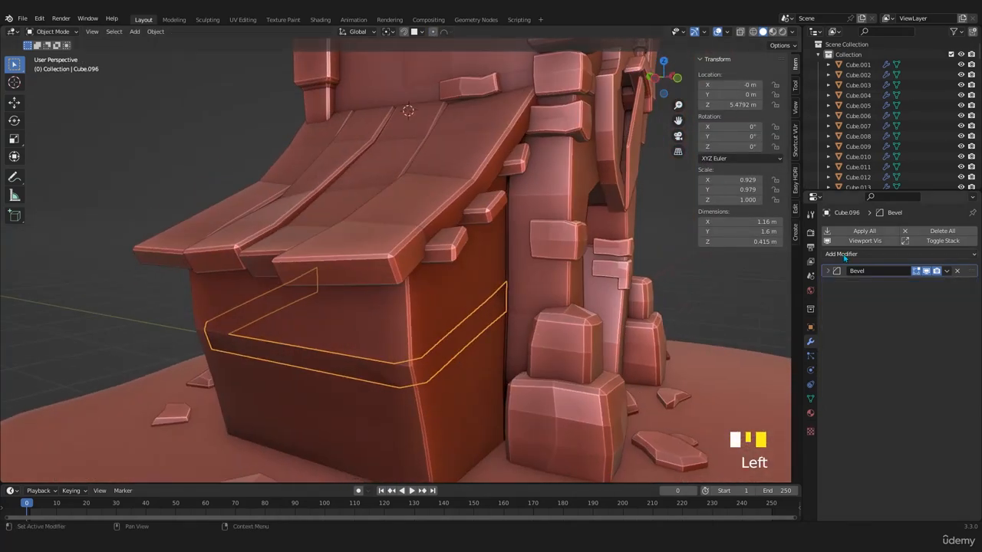
pyautogui.click(844, 258)
pyautogui.click(778, 429)
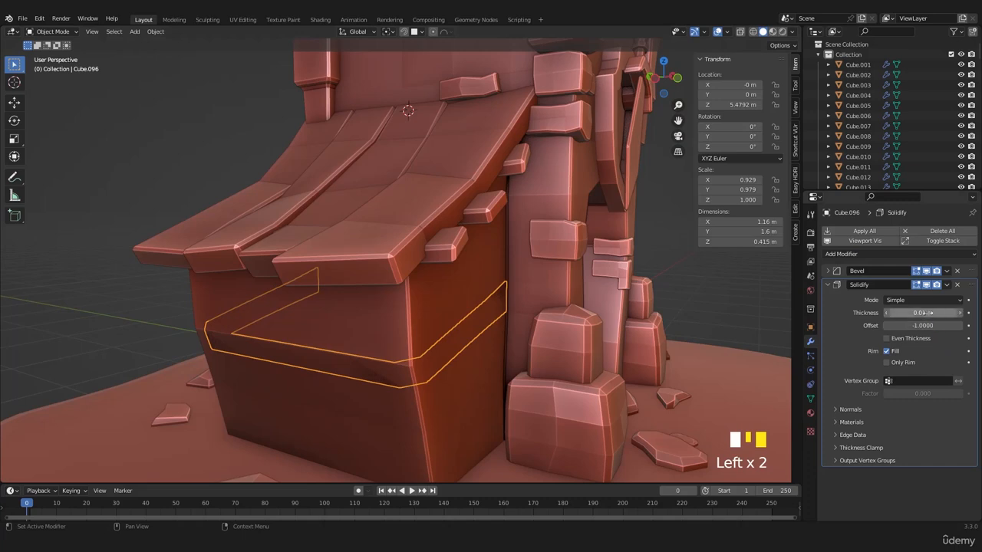
pyautogui.moveTo(925, 313); pyautogui.dragTo(924, 313)
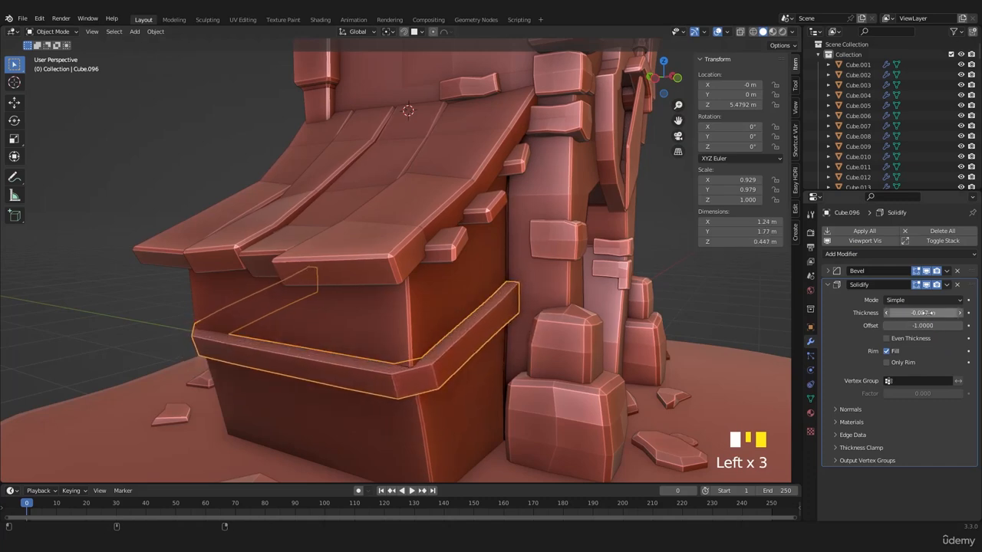
pyautogui.click(926, 272)
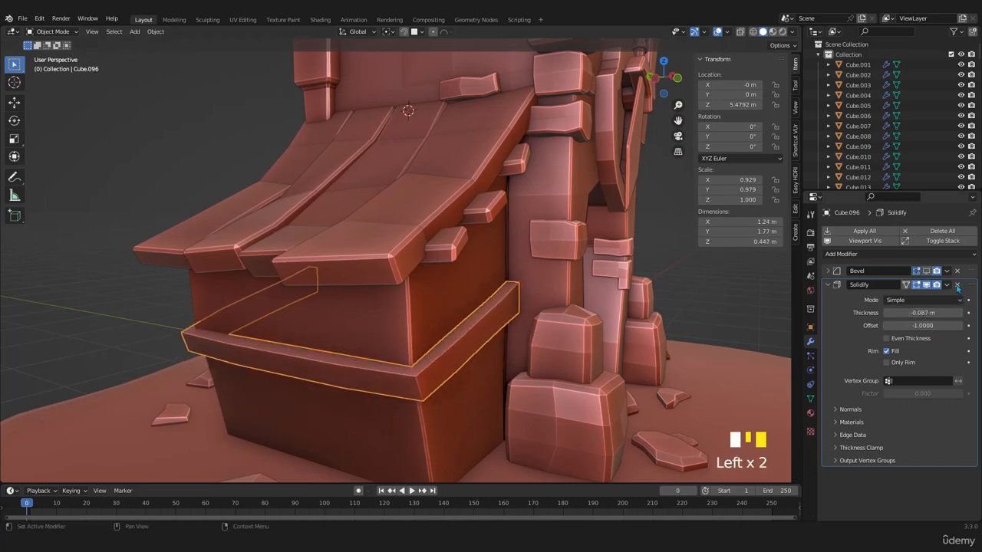
pyautogui.click(957, 284)
# - Remove the band's Bevel modifier and extrude all its faces outward along their normals with an offset of 0.052 m
pyautogui.click(956, 271)
pyautogui.press('Tab')
pyautogui.press('a')
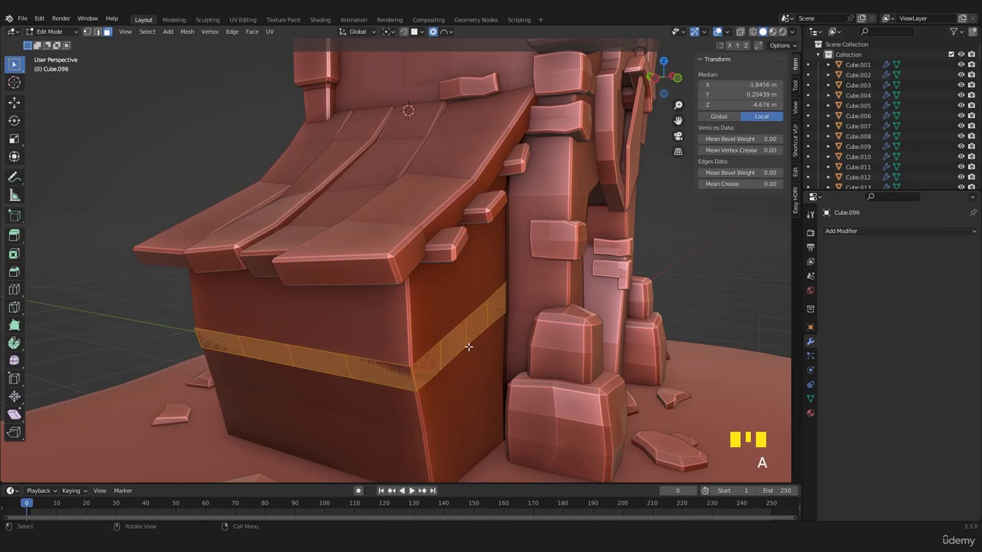
pyautogui.hotkey('alt', 'e')
pyautogui.click(468, 346)
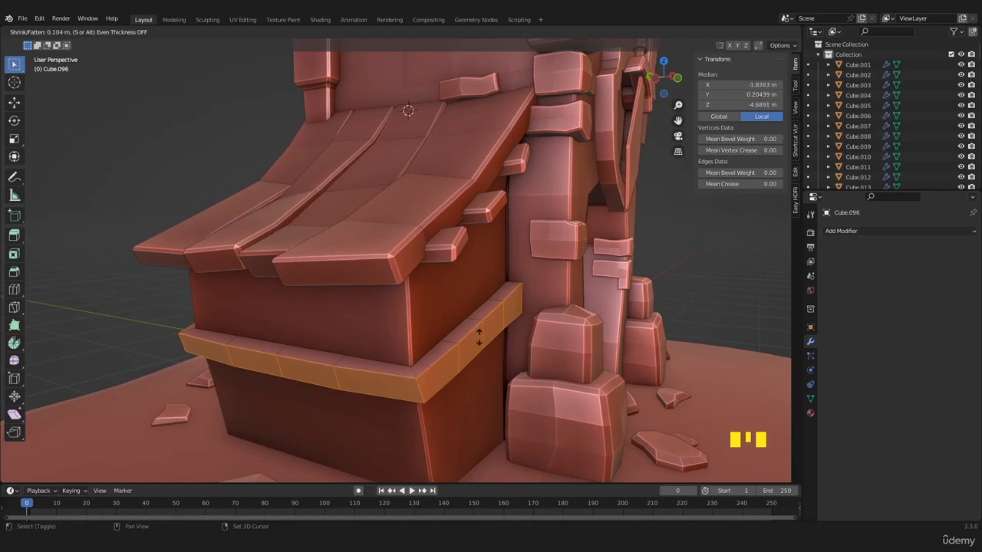
pyautogui.click(477, 339)
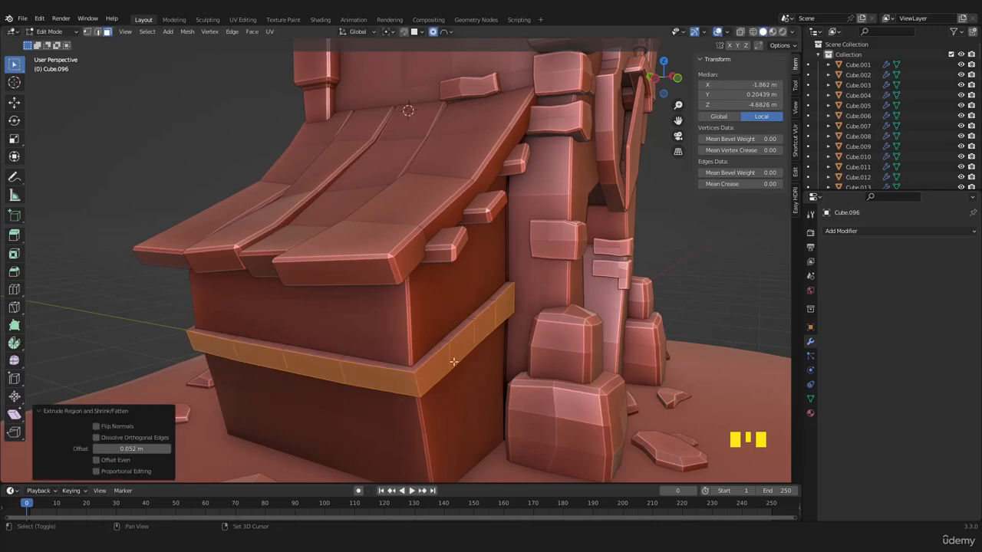
# - Scale the band's extruded faces up by about 1.06
pyautogui.moveTo(421, 381)
pyautogui.mouseDown(button='middle')
pyautogui.moveTo(426, 437)
pyautogui.moveTo(414, 385)
pyautogui.mouseUp(button='middle')
pyautogui.hotkey('ctrl', 'z')
pyautogui.press('s')
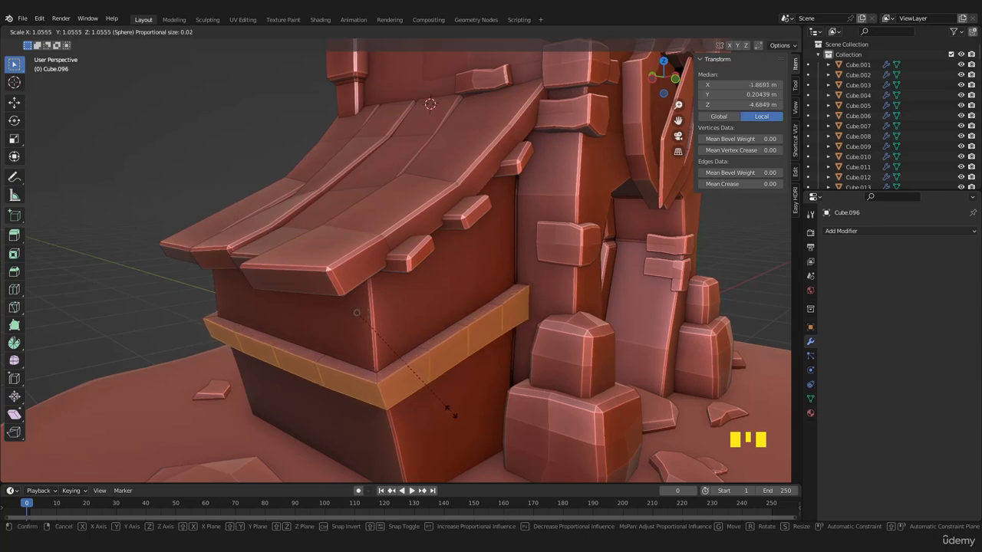
pyautogui.click(450, 408)
# - Add a Bevel modifier to the band in Object Mode and lower its amount from the default
pyautogui.press('Tab')
pyautogui.click(844, 231)
pyautogui.click(764, 271)
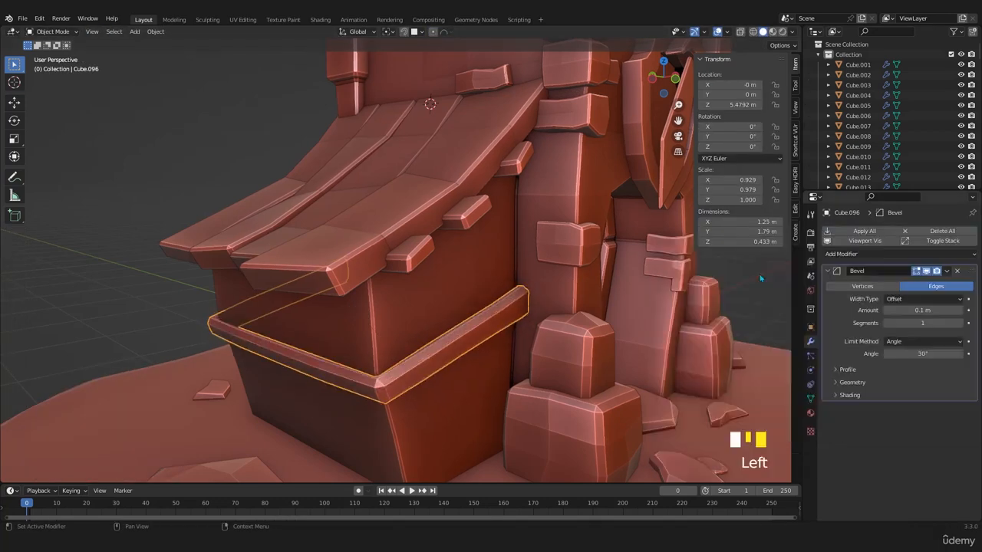
pyautogui.keyDown('shift'); pyautogui.moveTo(922, 310); pyautogui.dragTo(902, 310); pyautogui.keyUp('shift')
# - Examine the side block with its new trim band and the rest of the tower from several angles and distances
pyautogui.moveTo(376, 332); pyautogui.dragTo(562, 357, button='middle')
pyautogui.scroll(-3, 344, 327)
pyautogui.click(608, 284)
pyautogui.moveTo(607, 279); pyautogui.dragTo(330, 342, button='middle')
pyautogui.scroll(-3, 426, 313)
pyautogui.scroll(2, 427, 313)
pyautogui.scroll(-3, 427, 300)
pyautogui.scroll(-3, 447, 308)
pyautogui.scroll(1, 415, 320)
pyautogui.scroll(-4, 407, 376)
pyautogui.scroll(4, 338, 345)
pyautogui.keyDown('shift'); pyautogui.moveTo(389, 376); pyautogui.dragTo(445, 224, button='middle'); pyautogui.keyUp('shift')
# - Duplicate the thin plank under the main roof's eave and move the copy about -0.499 m in X and -1.88 m in Z
pyautogui.click(399, 162)
pyautogui.press('KP_1')
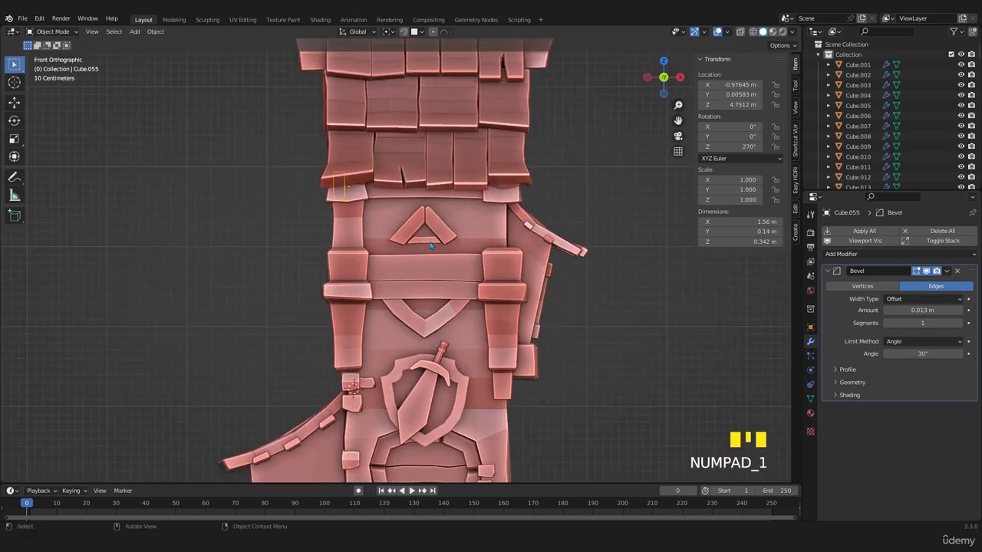
pyautogui.hotkey('shift', 'd')
pyautogui.click(395, 397)
# - Rotate the plank copy 90° about X so it stands upright, and set its origin to its geometry
pyautogui.press('r')
pyautogui.press('x')
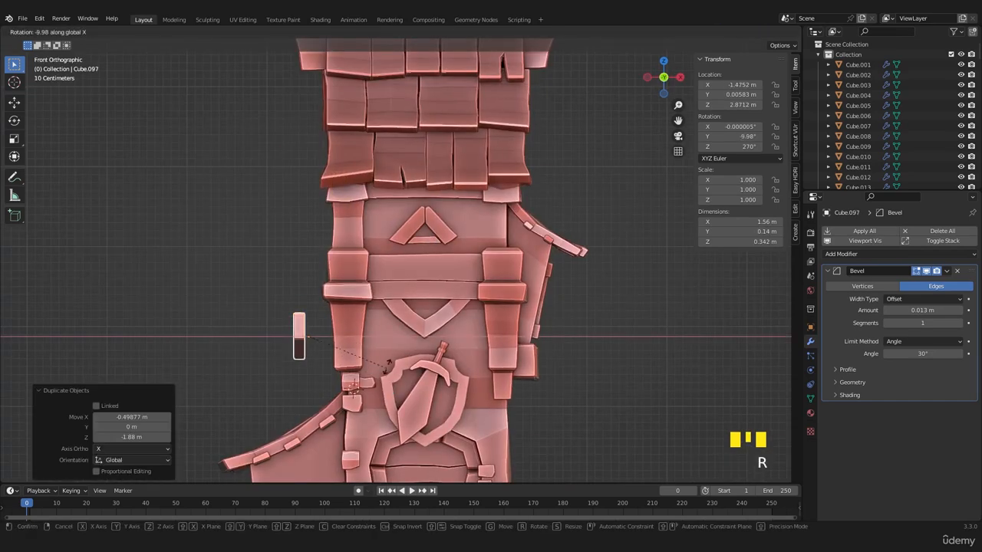
pyautogui.rightClick(385, 351)
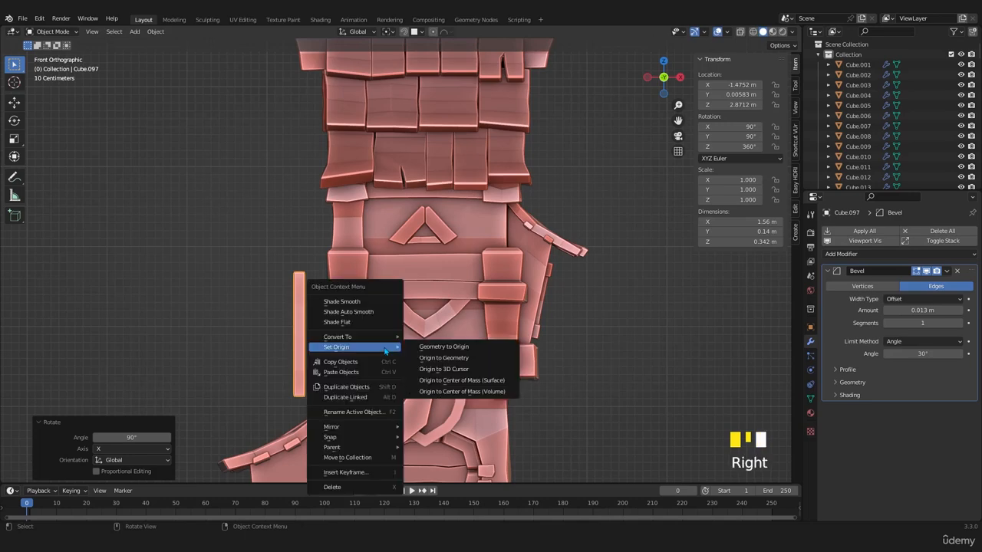
pyautogui.click(443, 358)
# - Widen the upright plank's mesh to about 0.318 m in the back view
pyautogui.press('ctrl+KP_1')
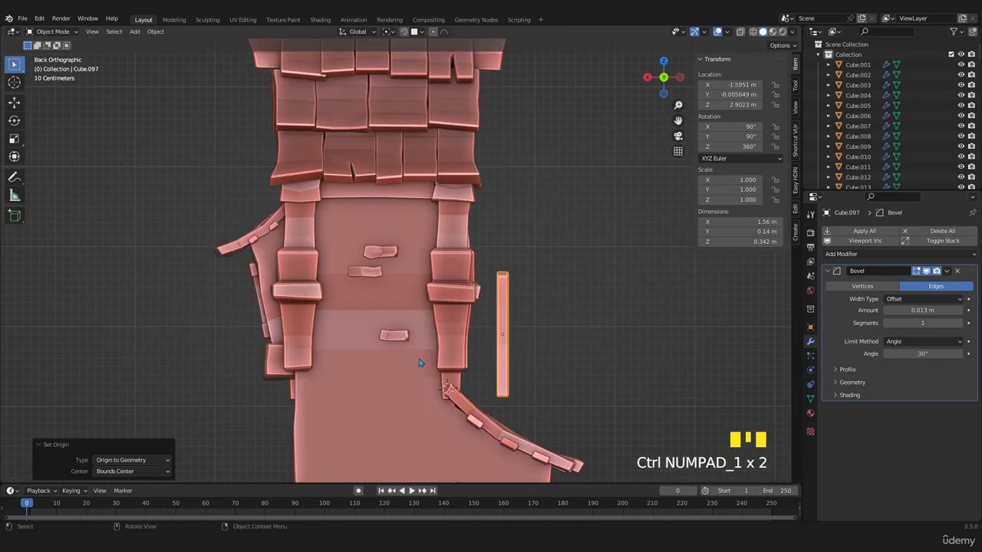
pyautogui.keyDown('shift'); pyautogui.moveTo(552, 384); pyautogui.dragTo(482, 284, button='middle'); pyautogui.keyUp('shift')
pyautogui.press('Tab')
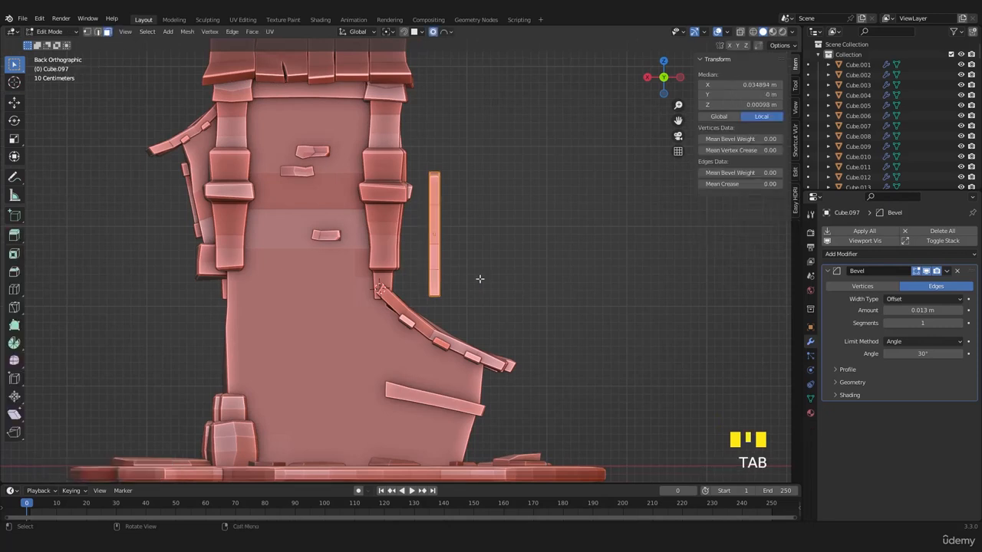
pyautogui.press('s')
pyautogui.click(568, 298)
pyautogui.press('Tab')
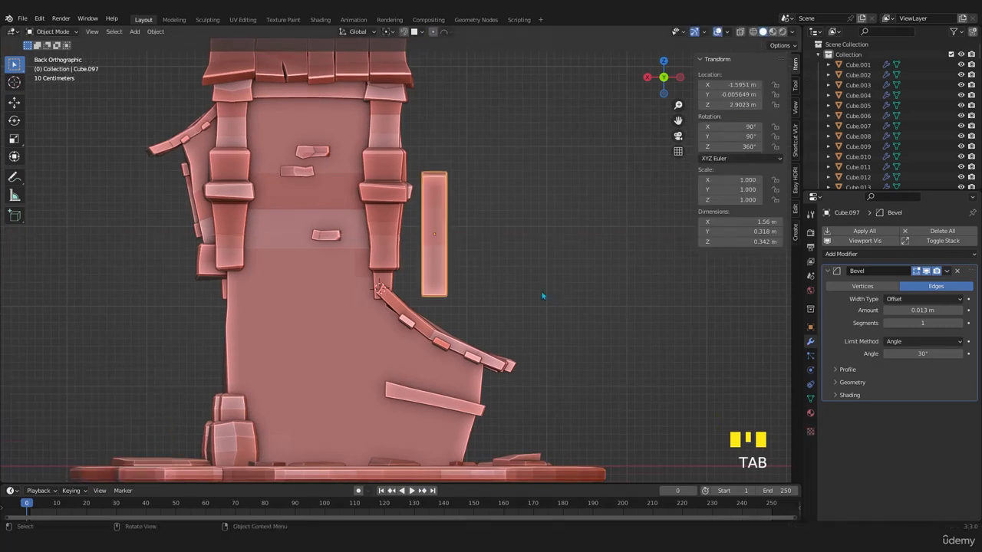
# - Move the plank down to where the tower meets the side block and scale its mesh by 0.806 and again by 0.803
pyautogui.press('g')
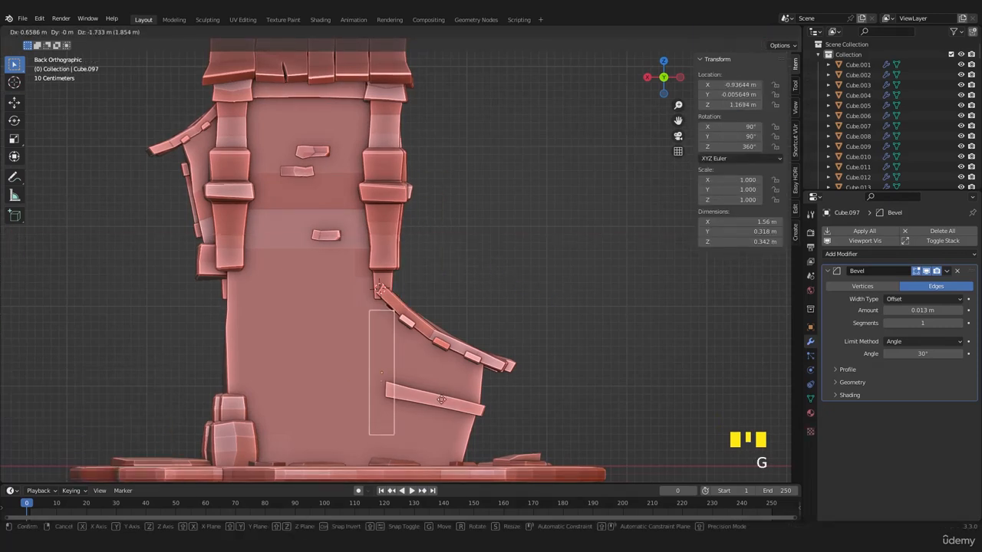
pyautogui.click(441, 399)
pyautogui.press('Tab')
pyautogui.press('s')
pyautogui.click(461, 414)
pyautogui.press('z')
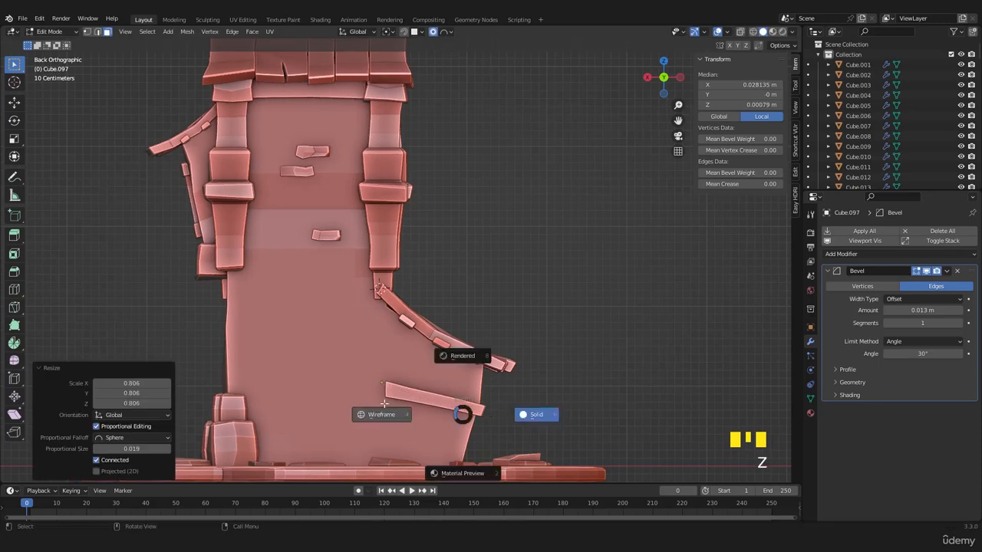
pyautogui.click(384, 403)
pyautogui.press('s')
pyautogui.press('s')
# - Stretch the plank's mesh along Z by 2.103 to form a tall post, and return to Object Mode in solid shading
pyautogui.press('z')
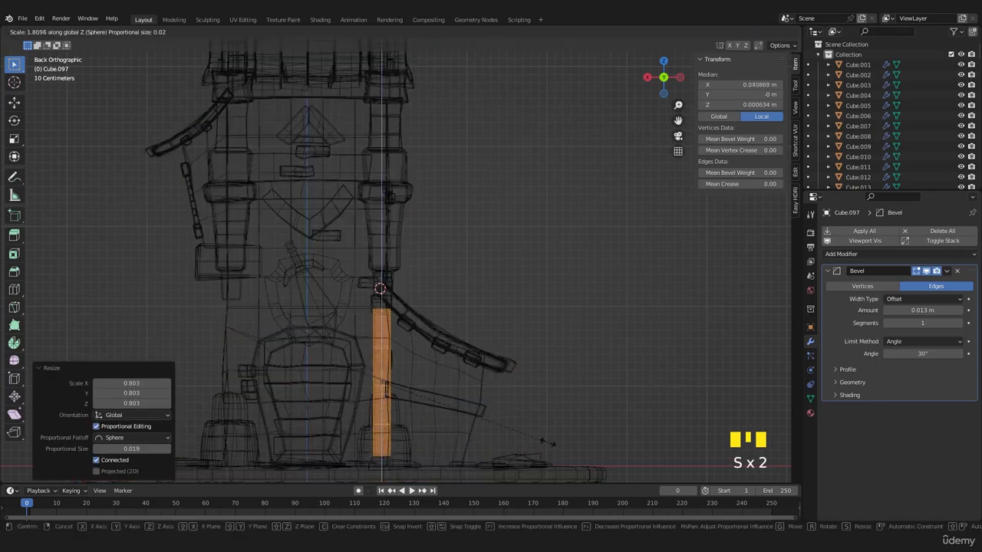
pyautogui.click(576, 453)
pyautogui.press('z')
pyautogui.click(549, 410)
pyautogui.keyDown('shift'); pyautogui.moveTo(451, 418); pyautogui.dragTo(463, 379, button='middle'); pyautogui.keyUp('shift')
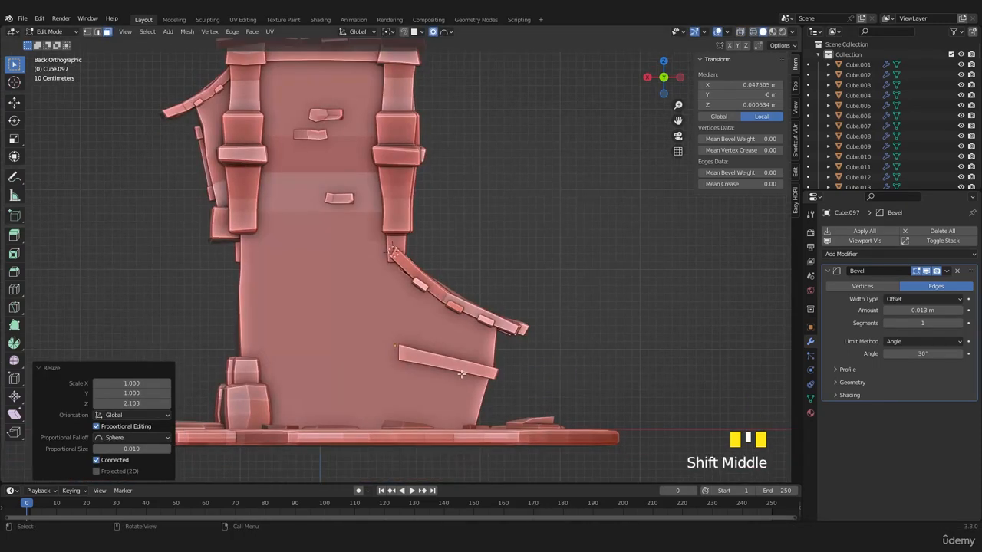
pyautogui.press('Tab')
# - Move the post 1.3812 m in Y to the tower's back face, working in the top view
pyautogui.press('KP_7')
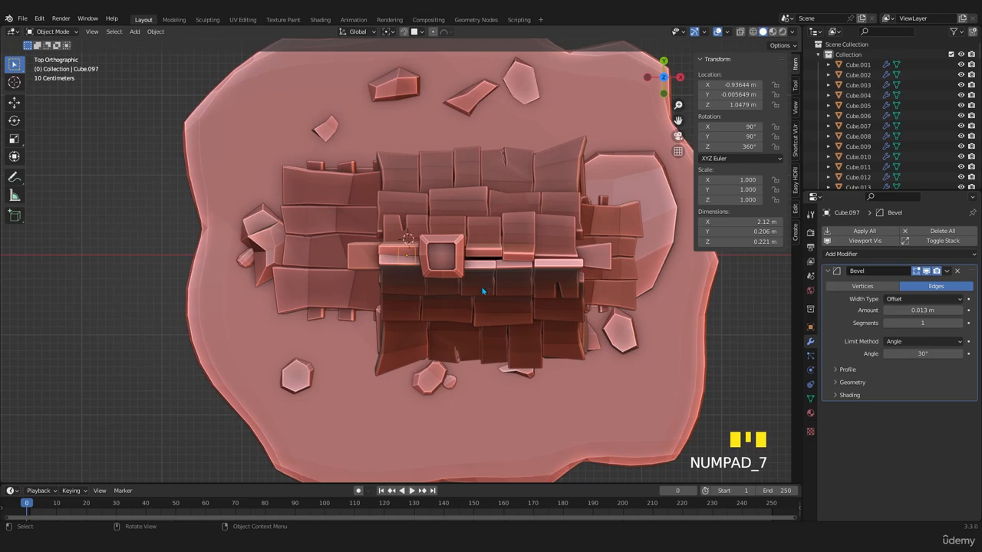
pyautogui.press('g')
pyautogui.click(455, 186)
pyautogui.moveTo(455, 185)
pyautogui.mouseDown(button='middle')
pyautogui.moveTo(515, 168)
pyautogui.moveTo(443, 299)
pyautogui.moveTo(452, 247)
pyautogui.mouseUp(button='middle')
# - Move the post about -0.415 m along Y so it sits into the tower's back corner
pyautogui.press('ctrl+KP_1')
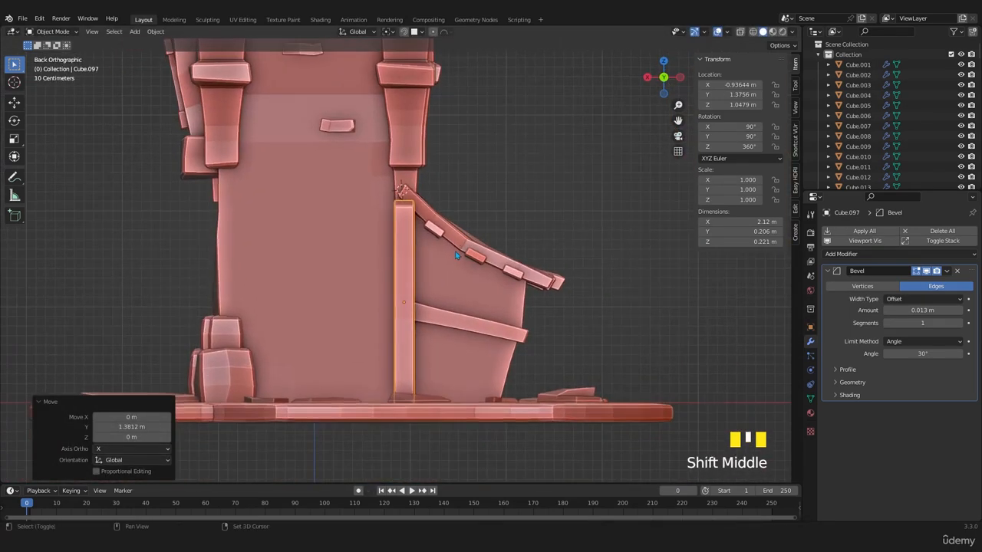
pyautogui.scroll(2, 453, 253)
pyautogui.press('Tab')
pyautogui.press('z')
pyautogui.click(453, 322)
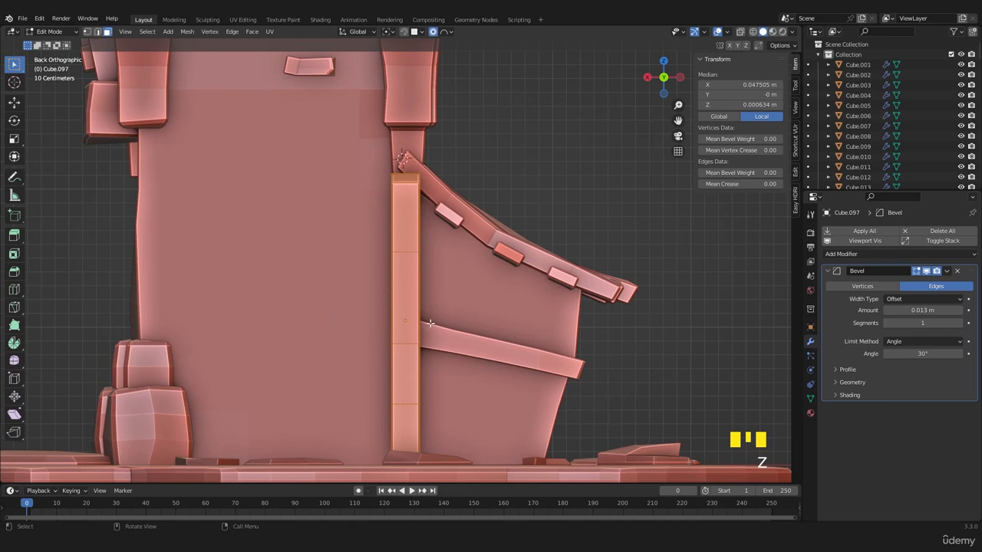
pyautogui.press('Tab')
pyautogui.moveTo(427, 319); pyautogui.dragTo(507, 376, button='middle')
pyautogui.press('g')
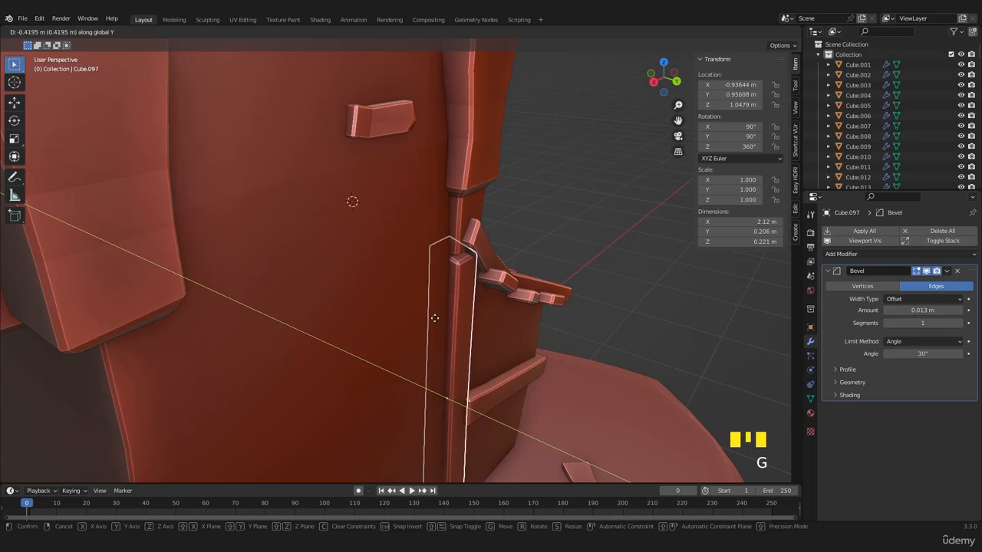
pyautogui.click(434, 318)
# - Stretch the post's mesh slightly along Z to a height of 2.24 m
pyautogui.press('Tab')
pyautogui.press('s')
pyautogui.press('z')
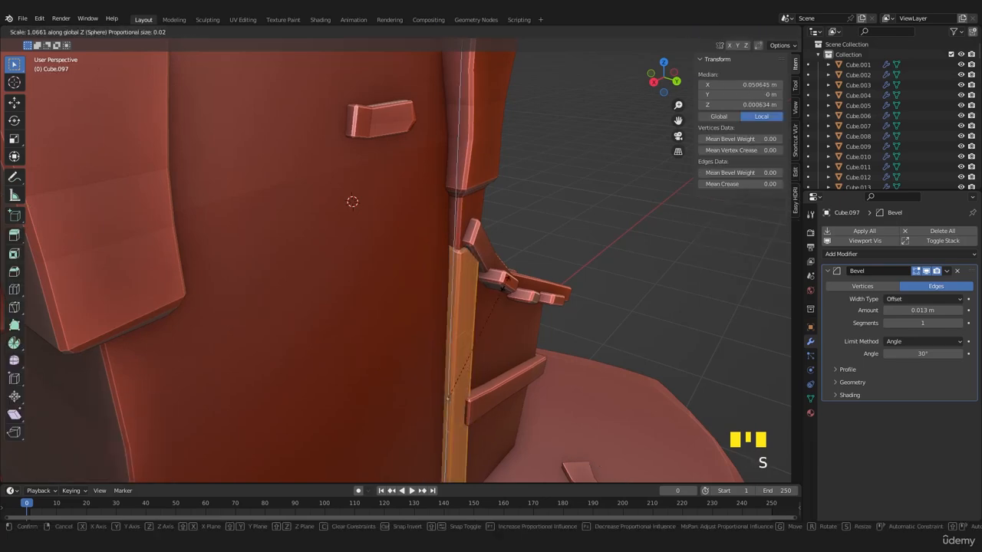
pyautogui.click(503, 290)
pyautogui.press('Tab')
# - Shift the post 0.049665 m along Y so it projects slightly from the side block
pyautogui.moveTo(504, 291); pyautogui.dragTo(414, 349, button='middle')
pyautogui.keyDown('shift'); pyautogui.moveTo(414, 349); pyautogui.dragTo(439, 353, button='middle'); pyautogui.keyUp('shift')
pyautogui.scroll(2, 452, 381)
pyautogui.press('g')
pyautogui.press('y')
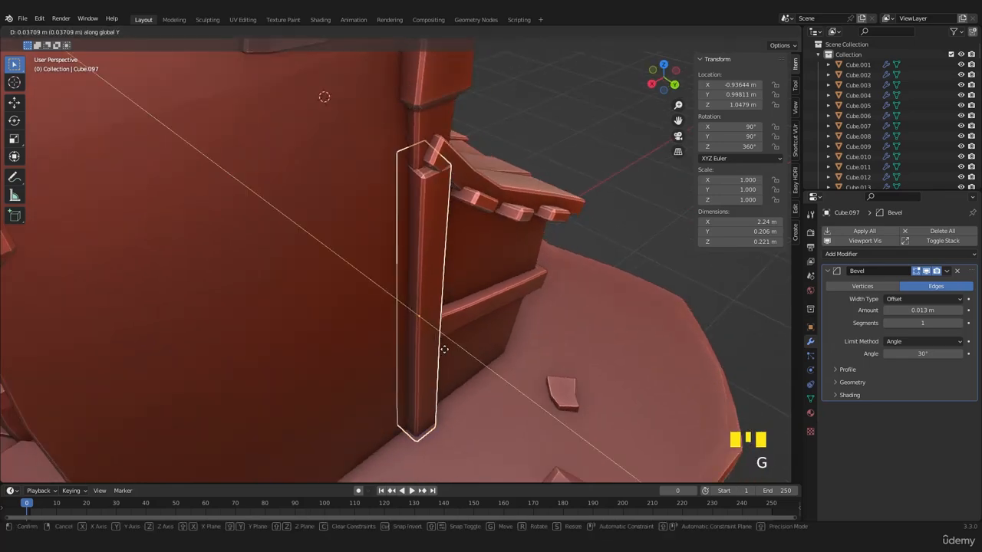
pyautogui.click(462, 353)
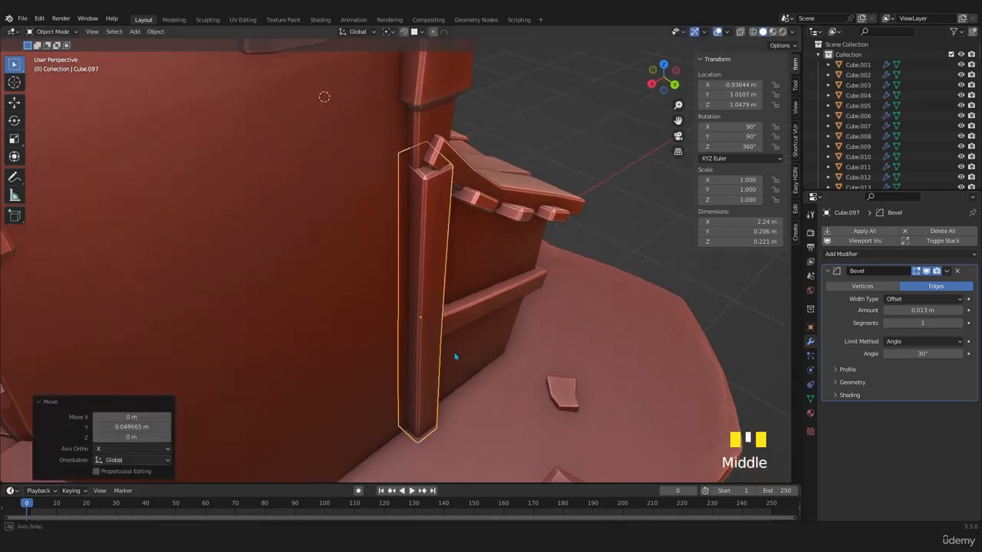
pyautogui.moveTo(453, 355)
pyautogui.mouseDown(button='middle')
pyautogui.moveTo(391, 320)
pyautogui.moveTo(406, 350)
pyautogui.moveTo(440, 353)
pyautogui.mouseUp(button='middle')
pyautogui.scroll(-2, 357, 345)
pyautogui.scroll(2, 440, 353)
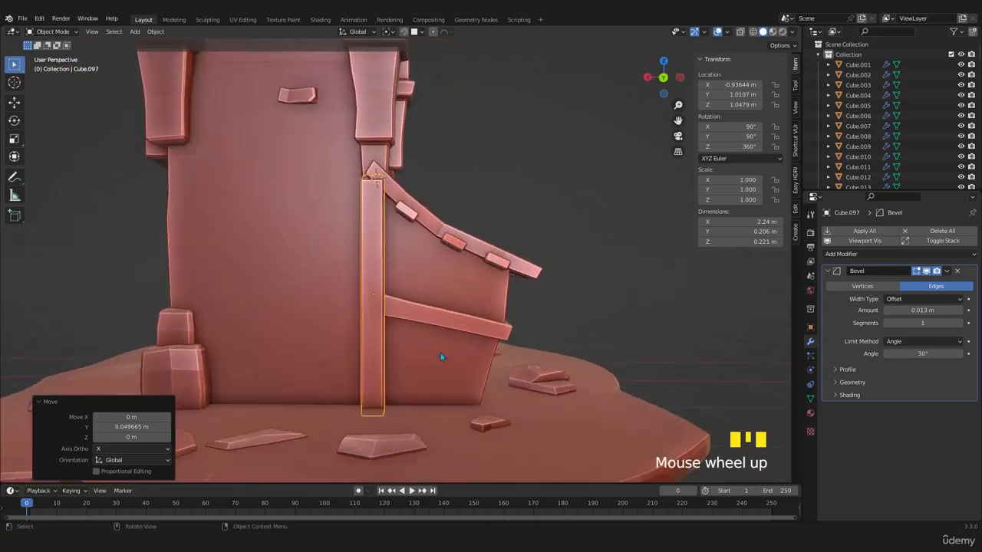
# - In the wireframe back view, select the post's mid-height vertices and scale them to vary its width
pyautogui.press('Tab')
pyautogui.press('z')
pyautogui.scroll(-1, 412, 344)
pyautogui.scroll(-1, 412, 345)
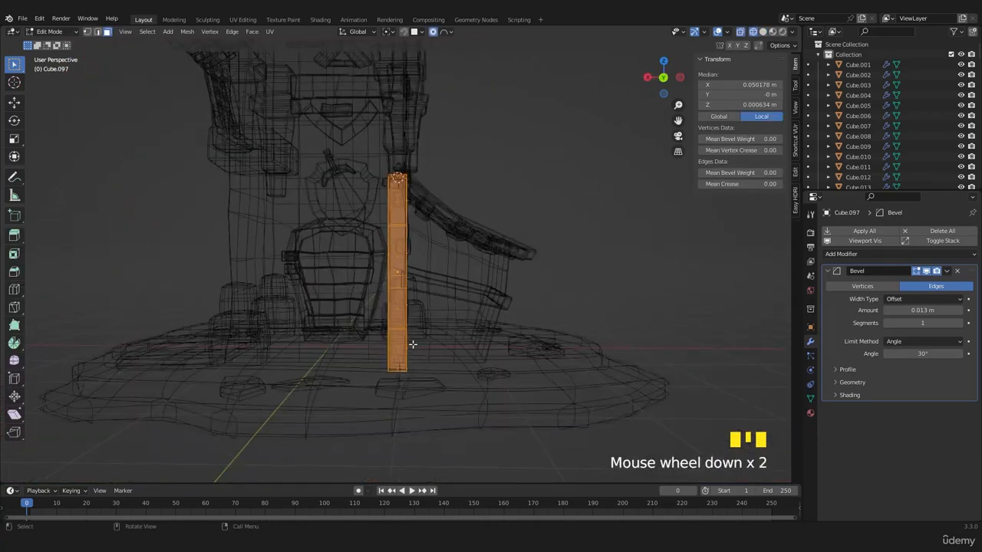
pyautogui.press('KP_1')
pyautogui.press('KP_3')
pyautogui.press('ctrl+KP_1')
pyautogui.scroll(5, 413, 345)
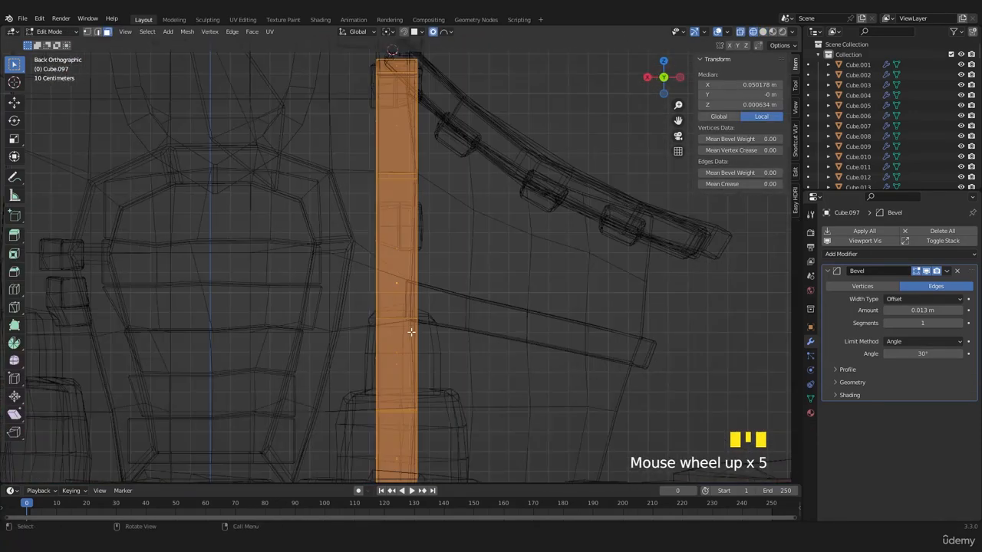
pyautogui.press('z')
pyautogui.click(376, 340)
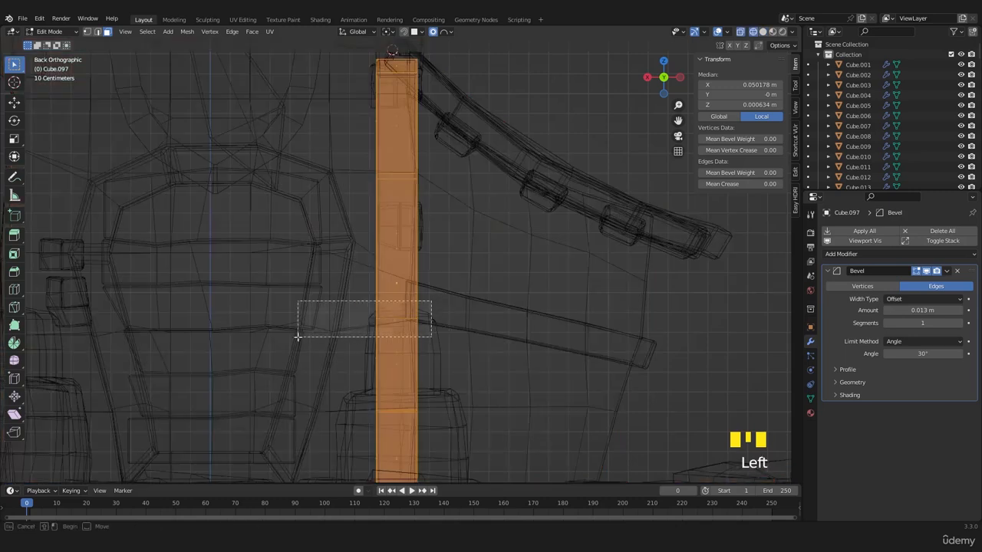
pyautogui.click(480, 340)
pyautogui.rightClick(480, 341)
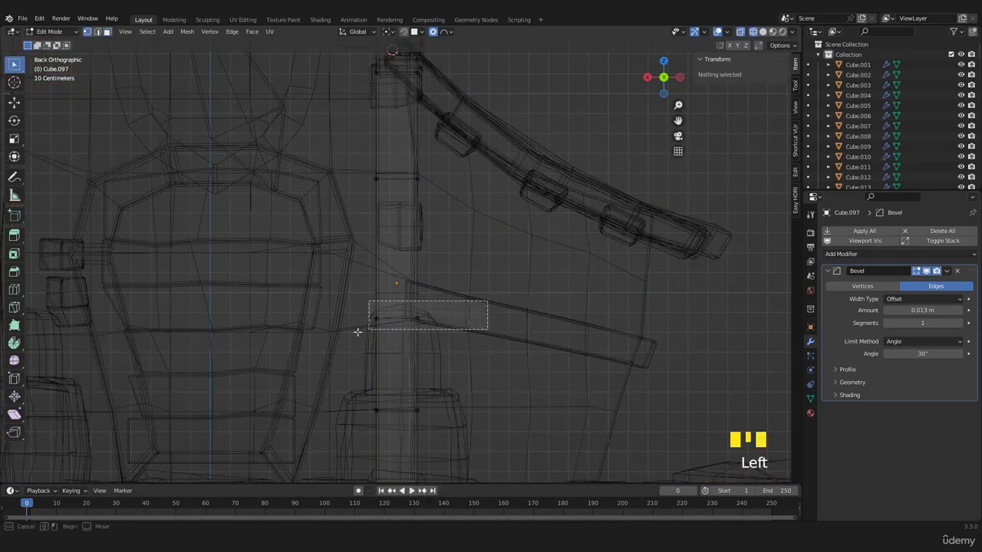
pyautogui.moveTo(357, 331); pyautogui.dragTo(367, 330)
pyautogui.press('s')
pyautogui.click(535, 332)
# - Move the post's lower block-side vertices 0.020558 m in X and -0.069385 m in Z, and offset its upper tower-side vertices
pyautogui.moveTo(372, 390); pyautogui.dragTo(471, 429)
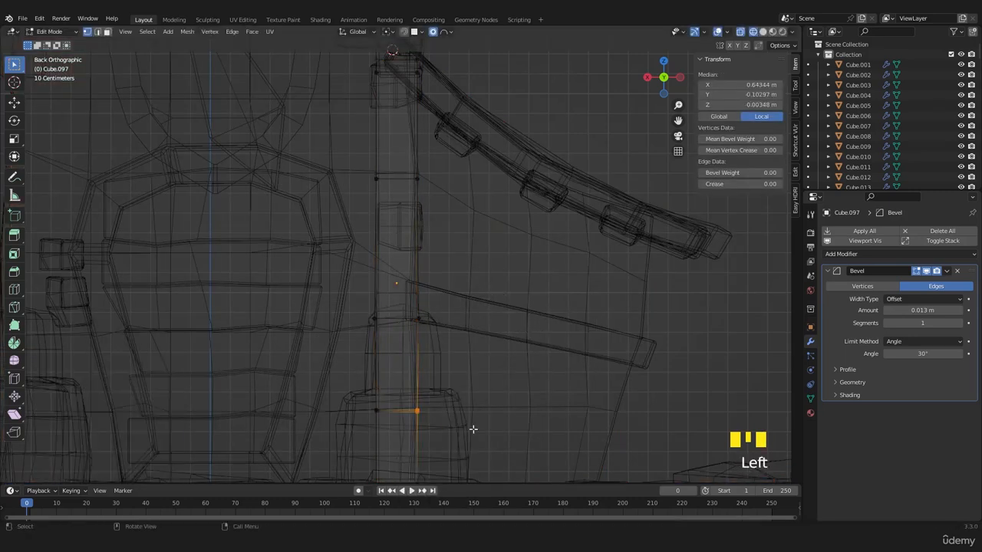
pyautogui.press('g')
pyautogui.click(468, 443)
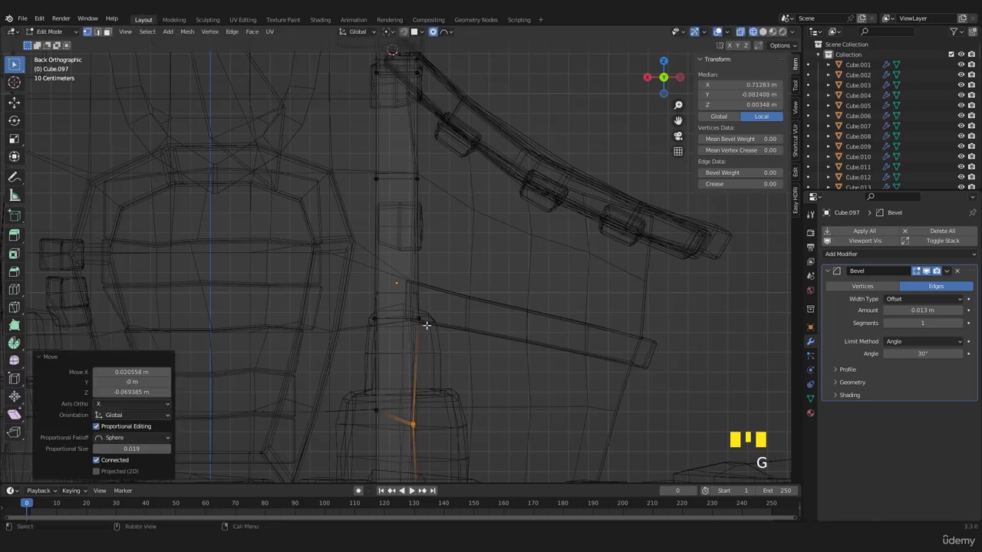
pyautogui.moveTo(353, 198); pyautogui.dragTo(353, 201)
pyautogui.press('g')
pyautogui.click(358, 211)
pyautogui.press('Tab')
pyautogui.scroll(-3, 404, 314)
pyautogui.press('z')
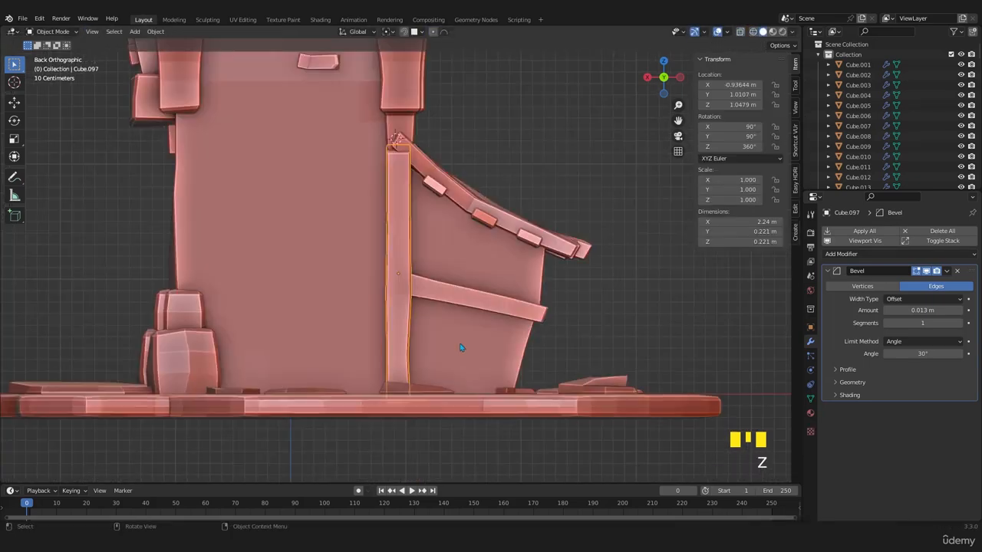
# - Nudge the post's upper tower-side vertices and move its top block-side corner about -0.026 m in X and -0.048 m in Z
pyautogui.scroll(1, 434, 292)
pyautogui.keyDown('shift'); pyautogui.scroll(2, 425, 277); pyautogui.keyUp('shift')
pyautogui.press('Tab')
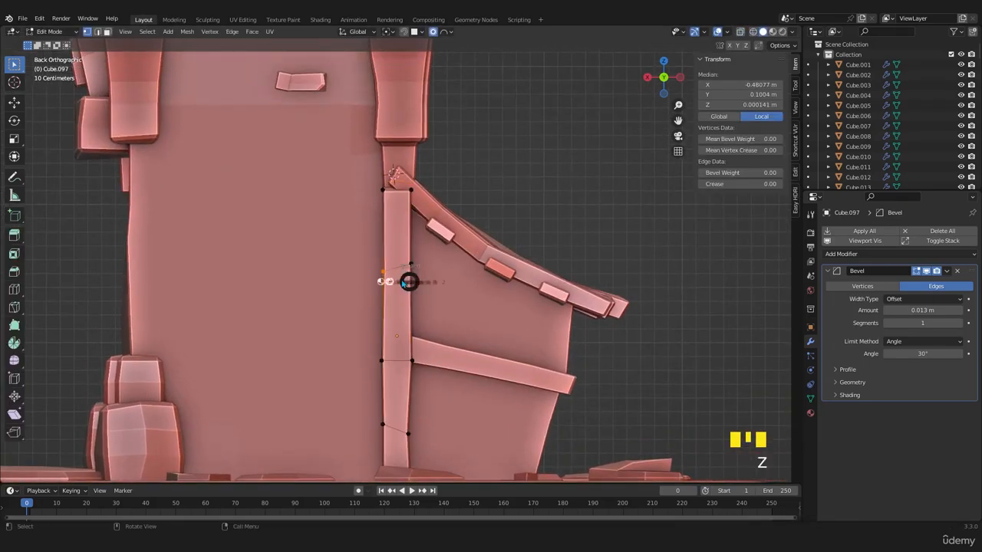
pyautogui.click(387, 265)
pyautogui.press('g')
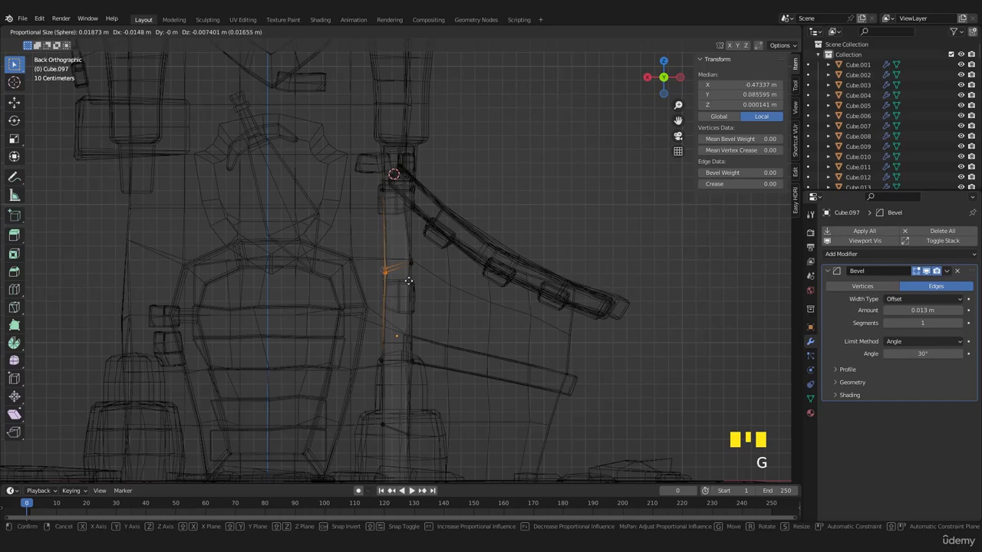
pyautogui.click(405, 280)
pyautogui.press('g')
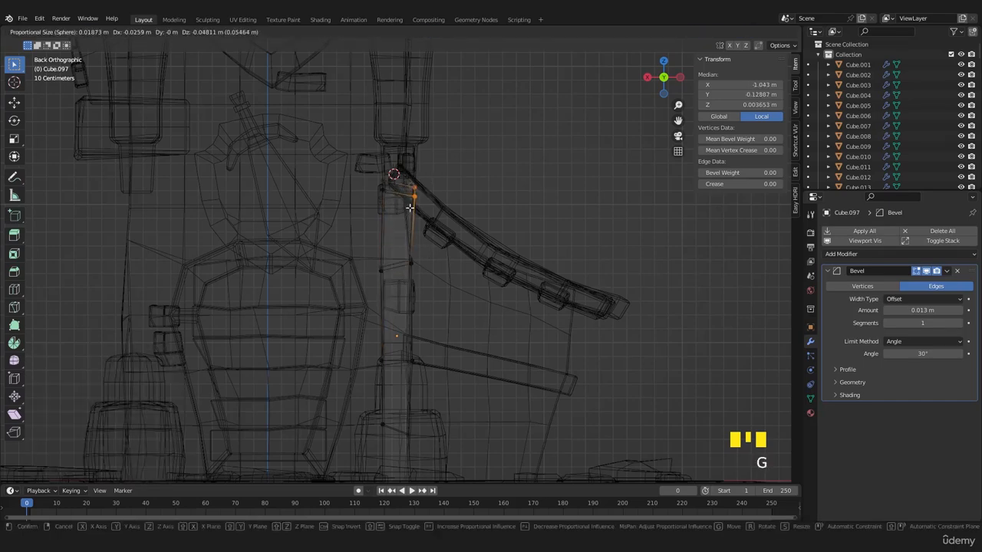
pyautogui.click(410, 208)
pyautogui.press('Tab')
pyautogui.press('z')
pyautogui.click(427, 370)
pyautogui.scroll(-3, 427, 370)
pyautogui.scroll(3, 427, 370)
# - Move the post's bottom tower-side vertices 0.040706 m in X and 0.006661 m in Z, and rotate them slightly to flare the base
pyautogui.press('Tab')
pyautogui.press('z')
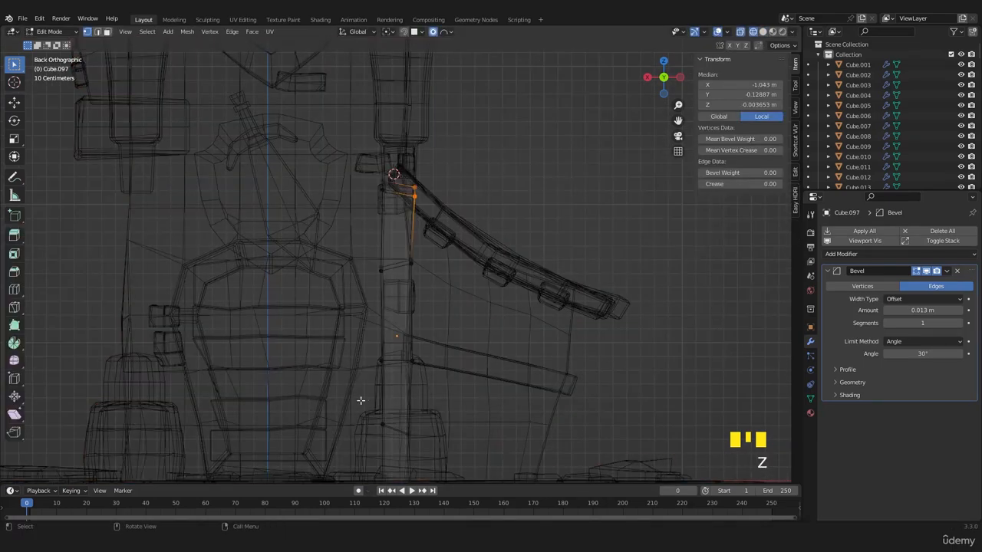
pyautogui.keyDown('shift'); pyautogui.moveTo(398, 449); pyautogui.dragTo(389, 389, button='middle'); pyautogui.keyUp('shift')
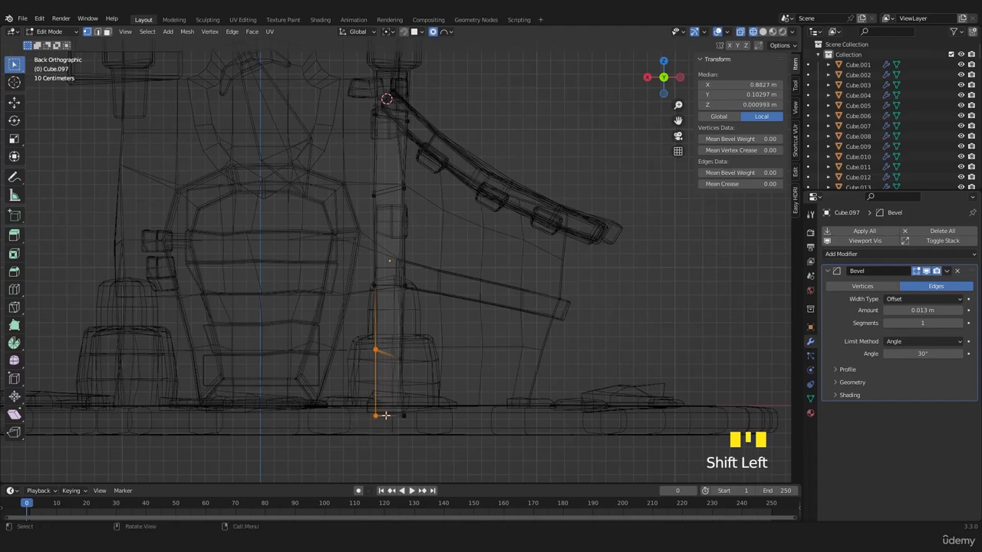
pyautogui.press('g')
pyautogui.click(333, 411)
pyautogui.press('r')
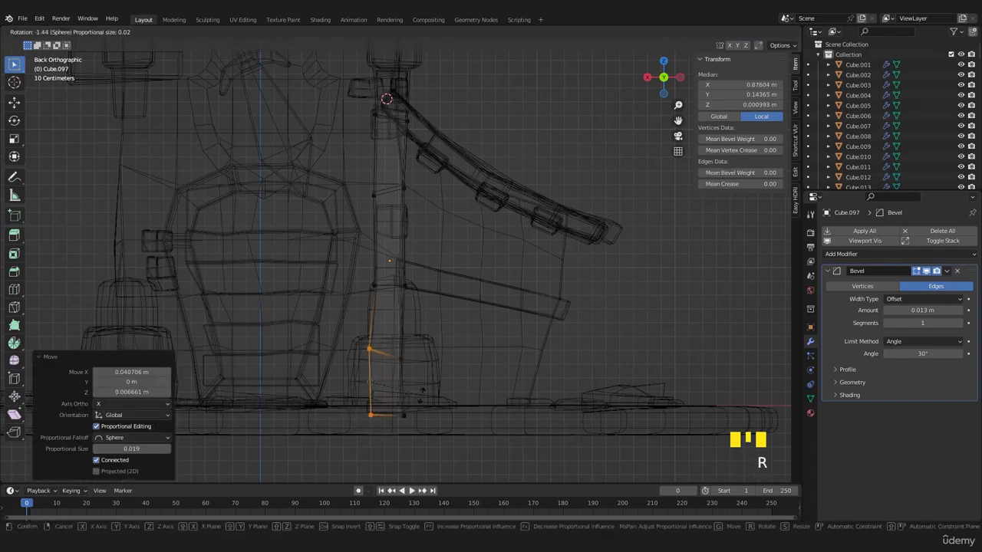
pyautogui.click(430, 409)
pyautogui.press('Tab')
pyautogui.hotkey('shift', 'z')
# - Shift the mid-height vertices on the post's outer side edge to make its outline more irregular
pyautogui.moveTo(429, 370)
pyautogui.mouseDown(button='middle')
pyautogui.moveTo(422, 389)
pyautogui.moveTo(367, 365)
pyautogui.moveTo(353, 377)
pyautogui.mouseUp(button='middle')
pyautogui.press('Tab')
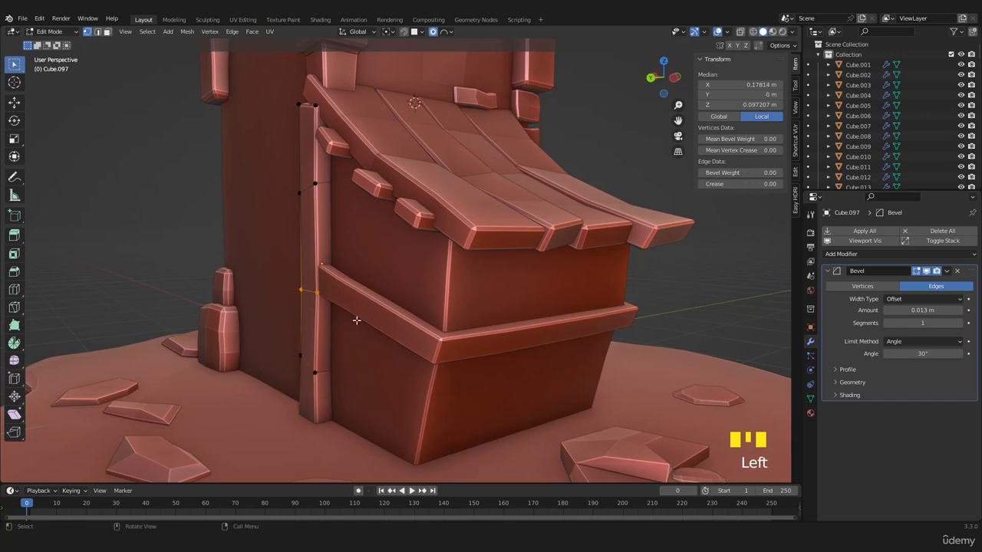
pyautogui.press('g')
pyautogui.click(322, 328)
pyautogui.press('Tab')
# - Duplicate the two stacked stones at the tower's back corner and move the copies about -1.845 m along X to the post
pyautogui.moveTo(322, 328); pyautogui.dragTo(450, 297, button='middle')
pyautogui.scroll(-3, 394, 338)
pyautogui.scroll(-2, 398, 344)
pyautogui.scroll(3, 397, 345)
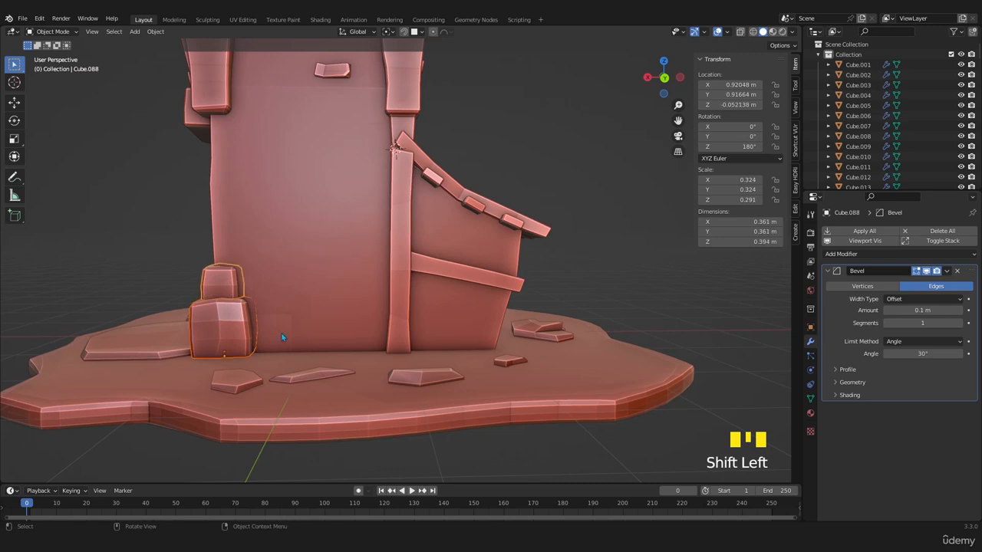
pyautogui.hotkey('shift', 'd')
pyautogui.press('x')
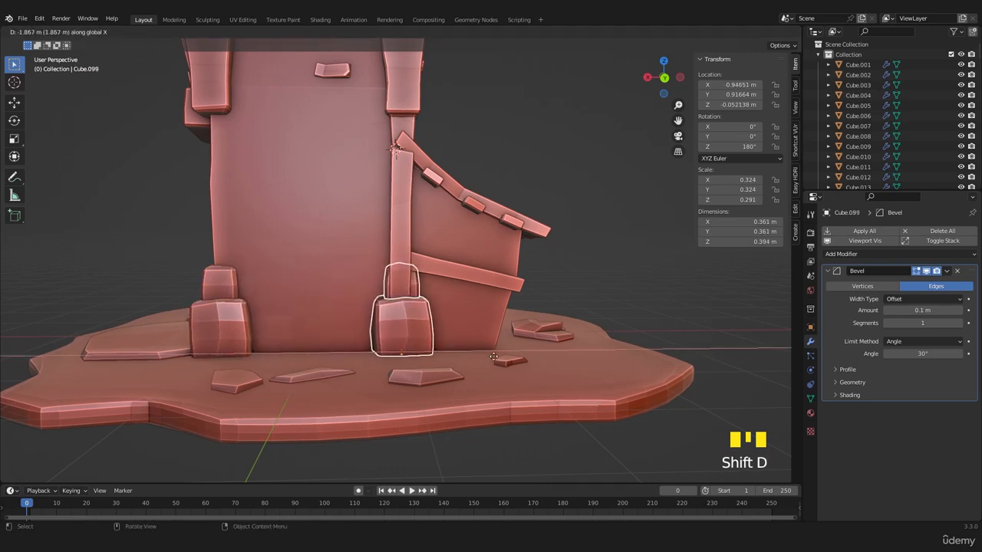
pyautogui.click(491, 355)
# - Delete the smaller upper stone of the copied pair around the post
pyautogui.scroll(3, 442, 338)
pyautogui.click(369, 305)
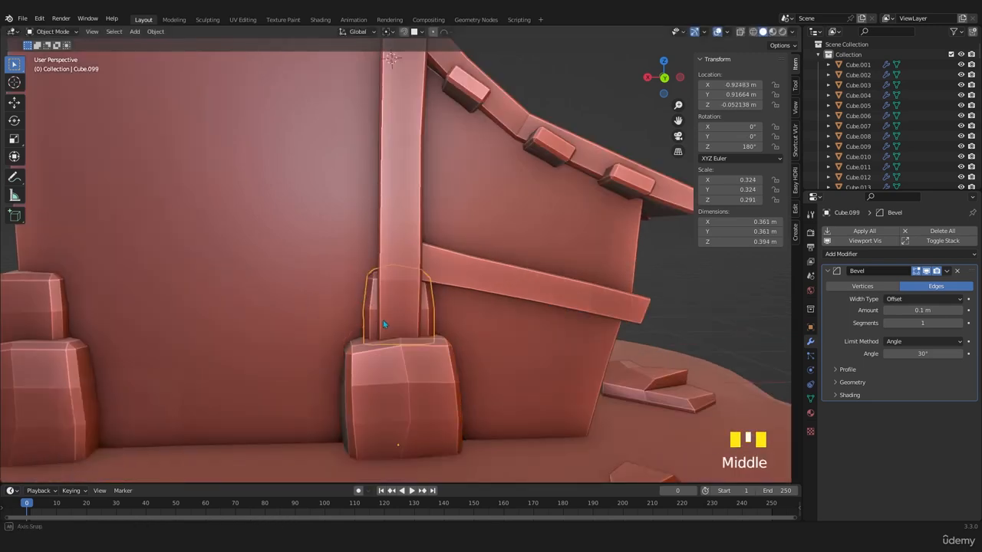
pyautogui.moveTo(383, 320); pyautogui.dragTo(421, 358, button='middle')
pyautogui.press('Delete')
# - Move the remaining stone along Y to 1.0061 m so it encloses the post's foot
pyautogui.click(472, 393)
pyautogui.press('g')
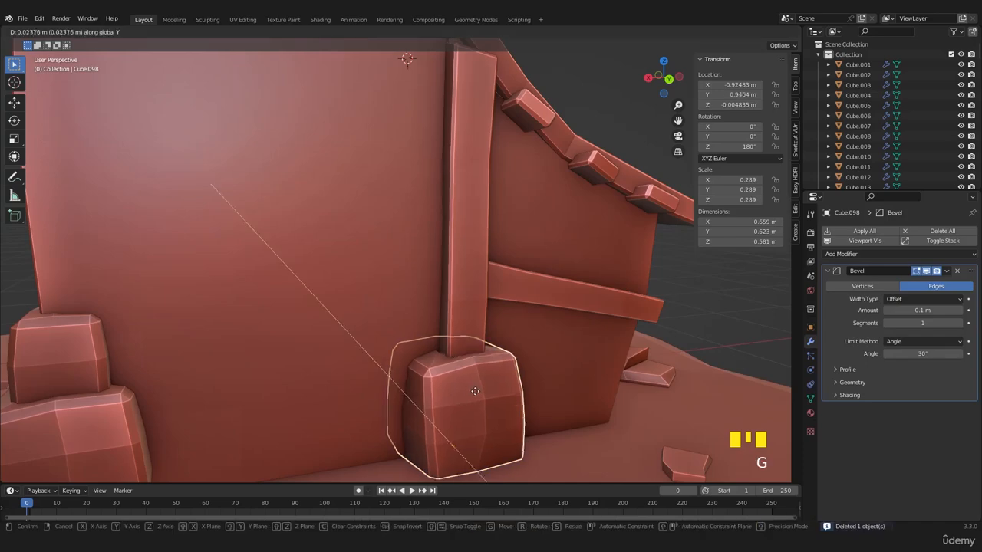
pyautogui.click(479, 398)
pyautogui.moveTo(478, 399)
pyautogui.keyDown('shift'); pyautogui.mouseDown(button='middle')
pyautogui.moveTo(397, 325)
pyautogui.moveTo(460, 396)
pyautogui.mouseUp(button='middle'); pyautogui.keyUp('shift')
pyautogui.click(461, 396)
# - Scale the post's base stone down uniformly to 0.215 and stretch it by 1.134 along Z
pyautogui.press('Tab')
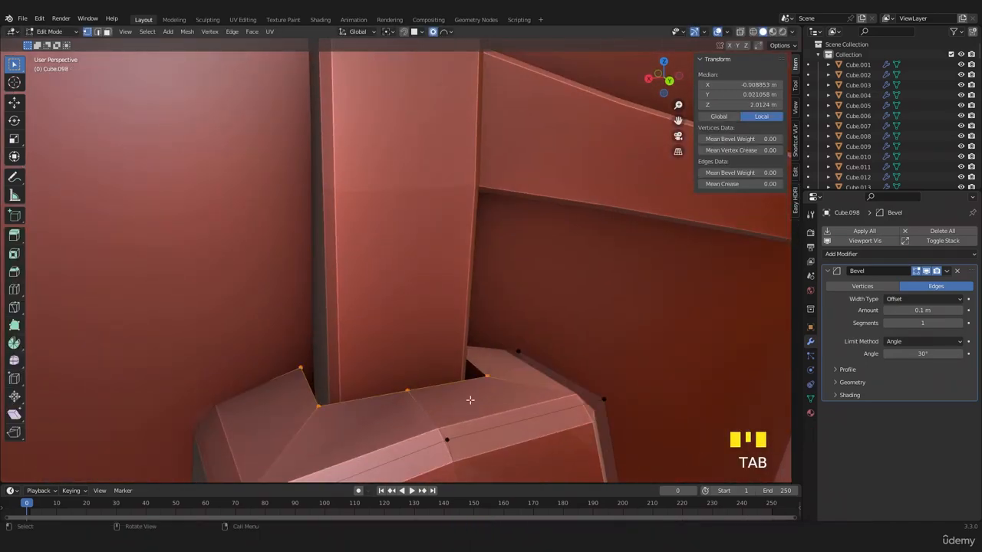
pyautogui.scroll(-3, 460, 384)
pyautogui.press('Tab')
pyautogui.moveTo(450, 362); pyautogui.dragTo(436, 344, button='middle')
pyautogui.scroll(-3, 415, 365)
pyautogui.press('s')
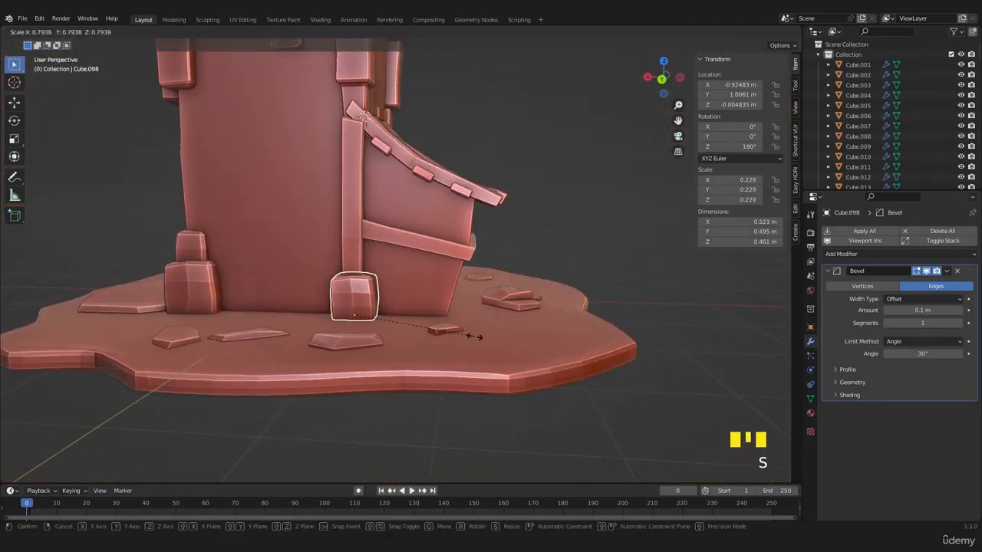
pyautogui.click(468, 334)
pyautogui.press('s')
pyautogui.press('z')
pyautogui.click(484, 331)
# - Try rotating the base stone 1780° about the Z axis
pyautogui.moveTo(483, 331); pyautogui.dragTo(417, 352, button='middle')
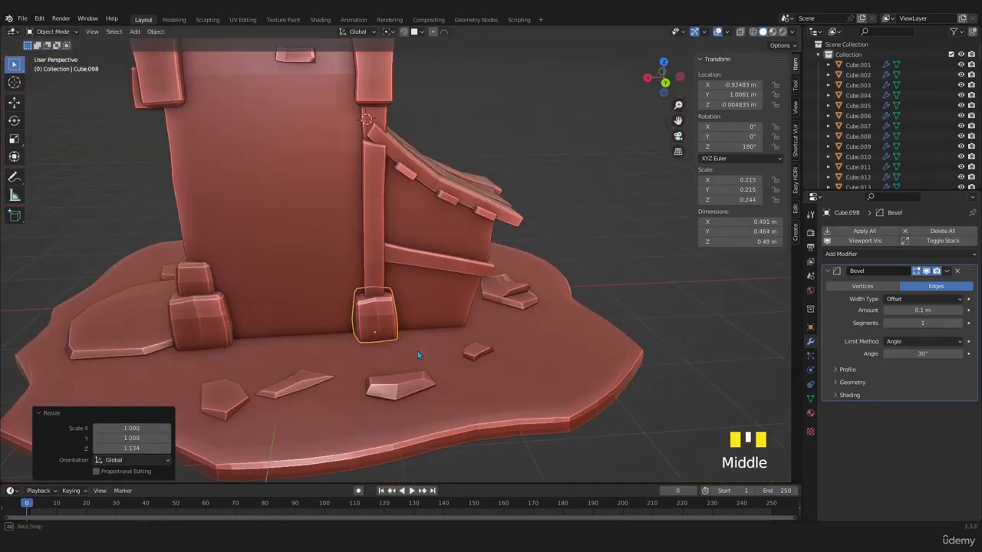
pyautogui.press('r')
pyautogui.click(416, 351)
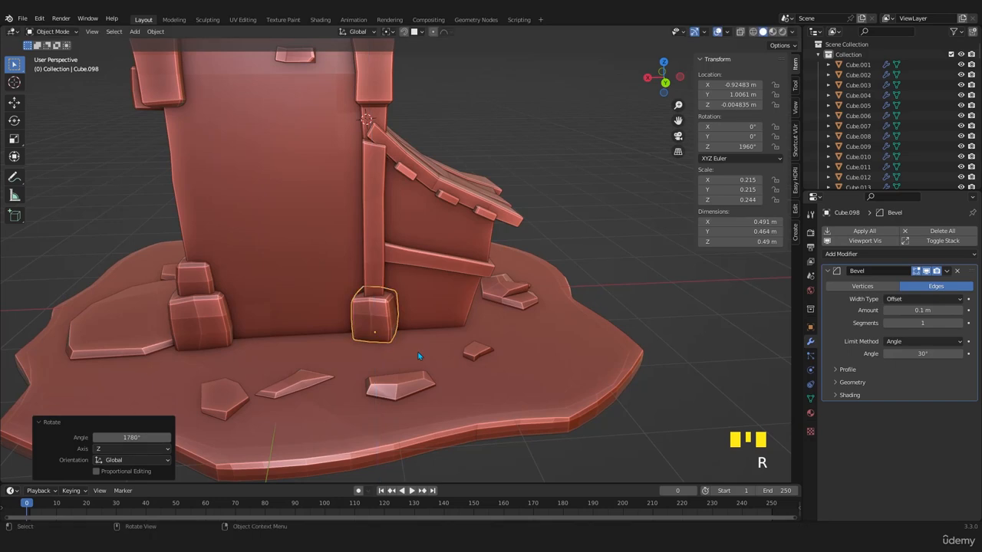
pyautogui.hotkey('ctrl', 'z')
# - Rotate the base stone 90° about the Z axis twice, to a Z rotation of 360°
pyautogui.press('r')
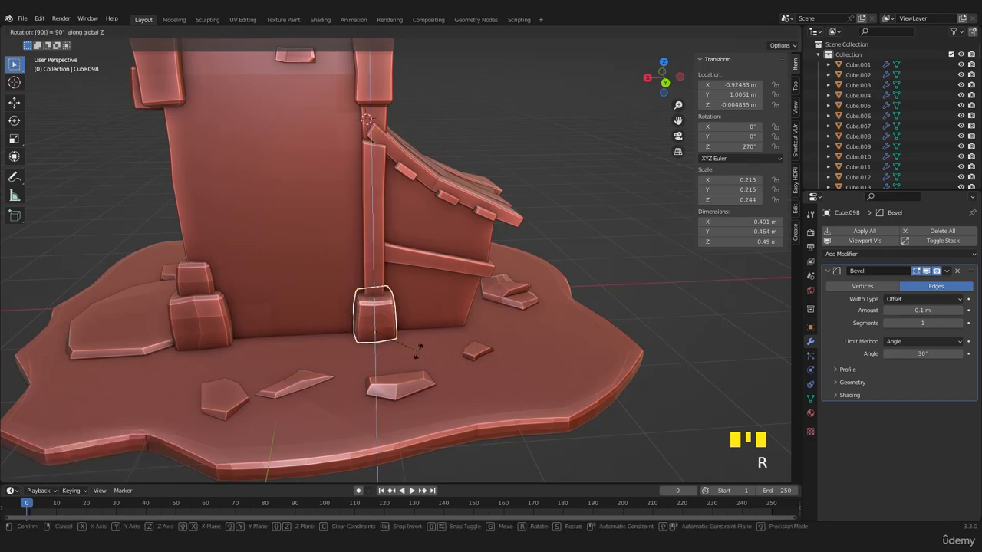
pyautogui.click(416, 350)
pyautogui.scroll(2, 421, 343)
pyautogui.write('r')
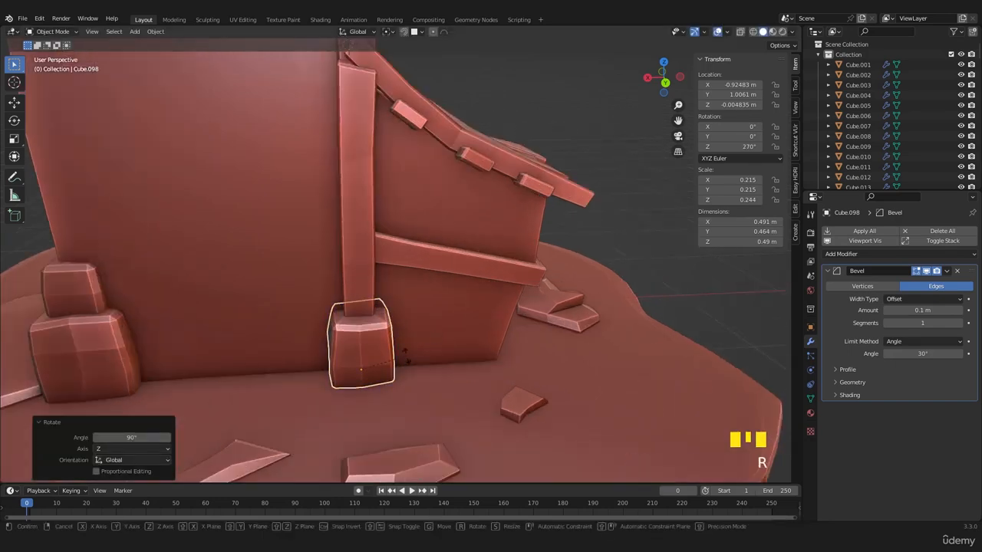
pyautogui.write('90')
pyautogui.click(407, 361)
pyautogui.press('Tab')
pyautogui.press('Tab')
pyautogui.press('Tab')
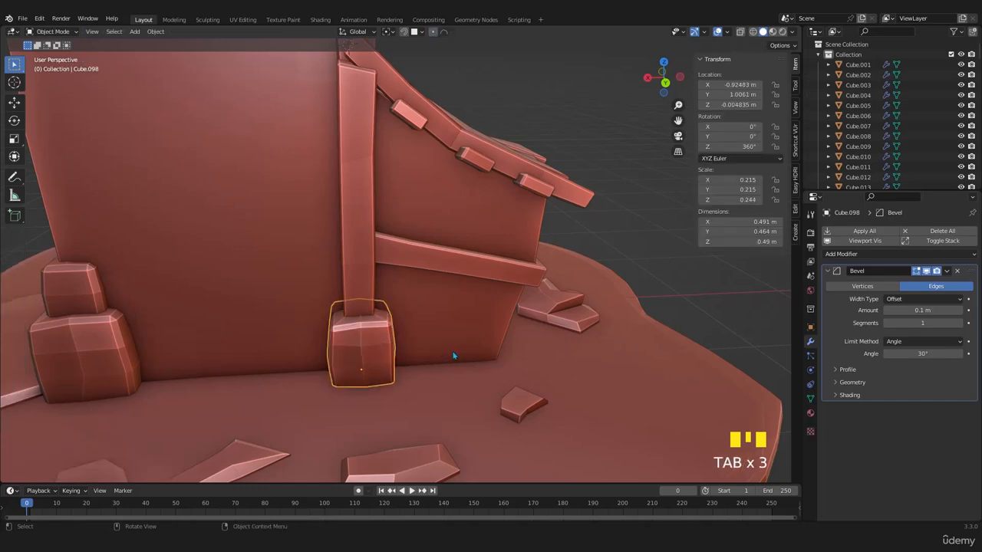
# - Review the post, base stone and side block from several sides and save the file
pyautogui.moveTo(443, 352); pyautogui.dragTo(391, 335, button='middle')
pyautogui.scroll(4, 319, 377)
pyautogui.scroll(2, 345, 378)
pyautogui.keyDown('shift'); pyautogui.moveTo(346, 378); pyautogui.dragTo(480, 265, button='middle'); pyautogui.keyUp('shift')
pyautogui.scroll(-3, 399, 355)
pyautogui.moveTo(399, 355); pyautogui.dragTo(347, 335, button='middle')
pyautogui.scroll(-4, 422, 349)
pyautogui.hotkey('ctrl', 's')
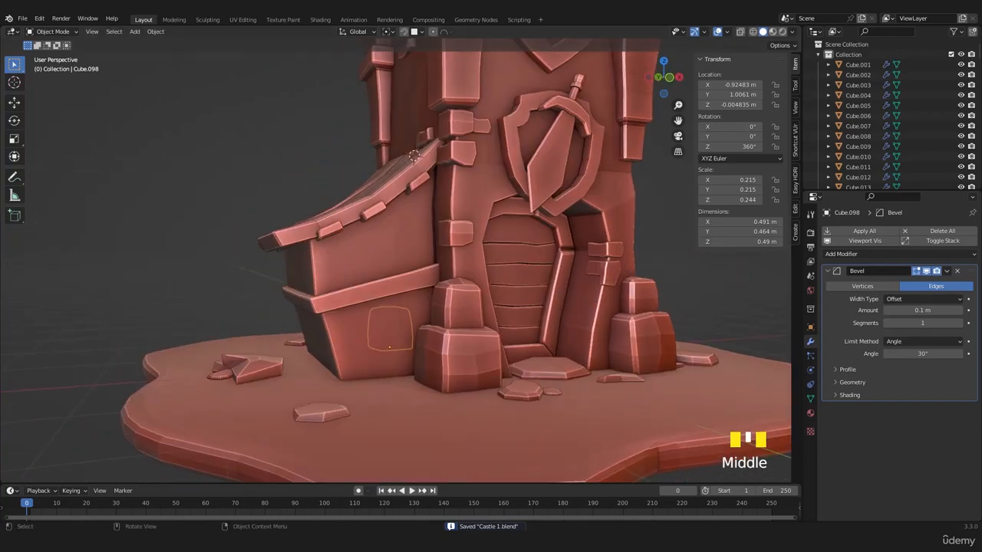
pyautogui.moveTo(371, 238); pyautogui.dragTo(421, 248, button='middle')
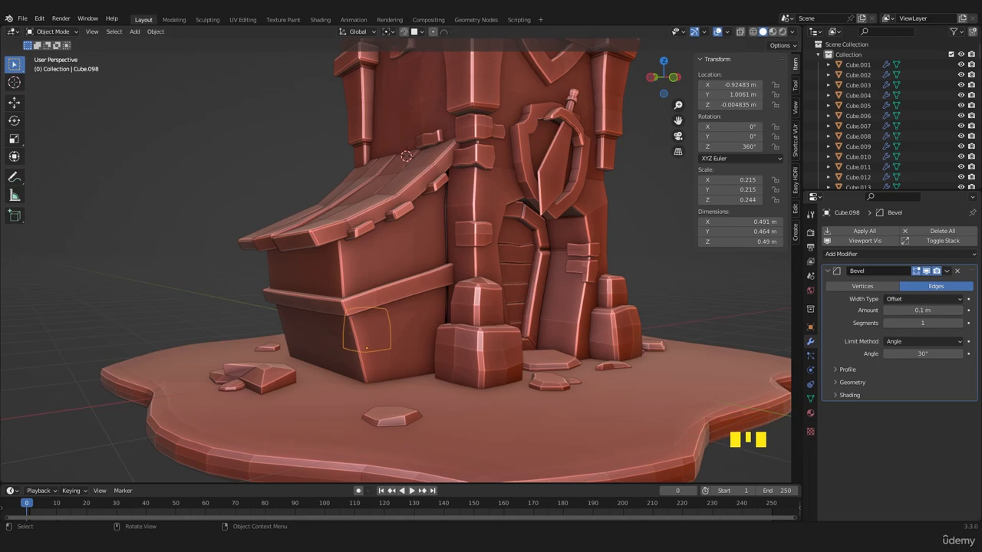
pyautogui.scroll(2, 370, 325)
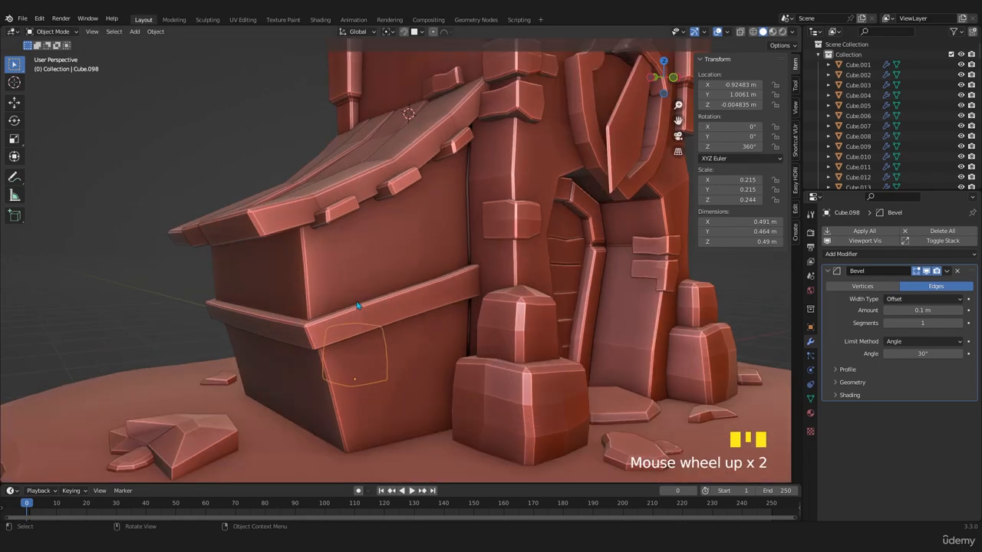
# - Scale the upper outer edge loop of the side block's trim band uniformly by 1.025
pyautogui.moveTo(376, 319); pyautogui.dragTo(337, 308, button='middle')
pyautogui.press('Tab')
pyautogui.keyDown('alt'); pyautogui.click(336, 307); pyautogui.keyUp('alt')
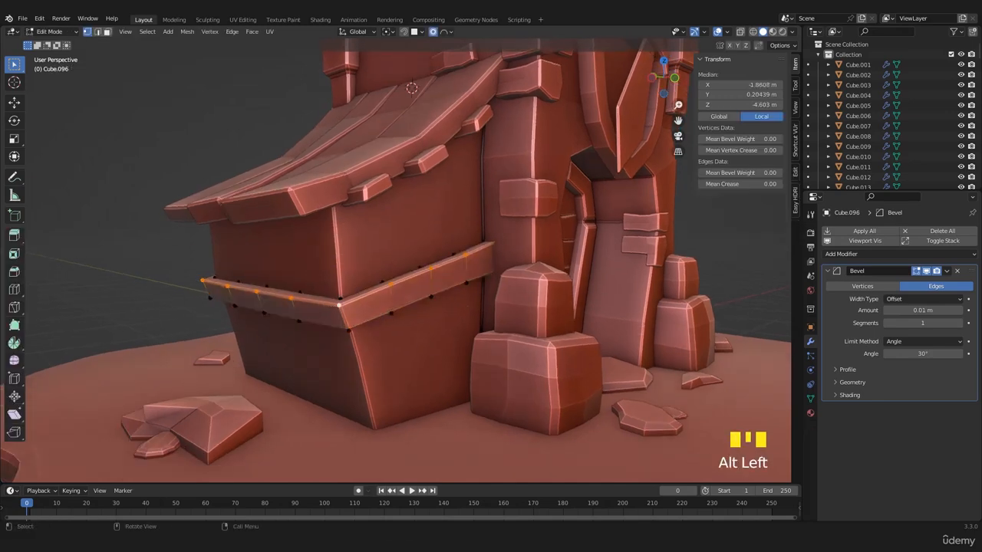
pyautogui.press('s')
pyautogui.click(504, 317)
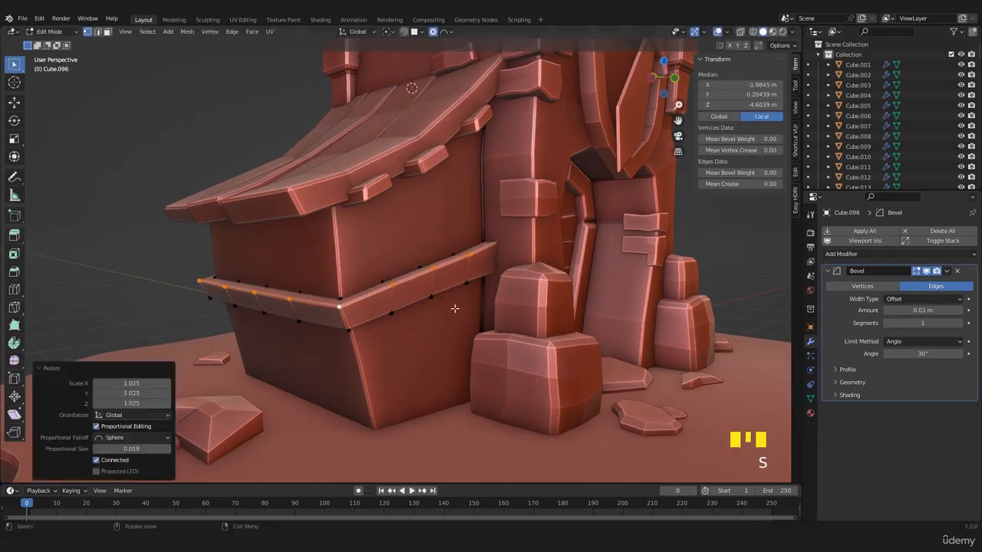
pyautogui.moveTo(504, 316); pyautogui.dragTo(505, 313, button='middle')
pyautogui.press('Tab')
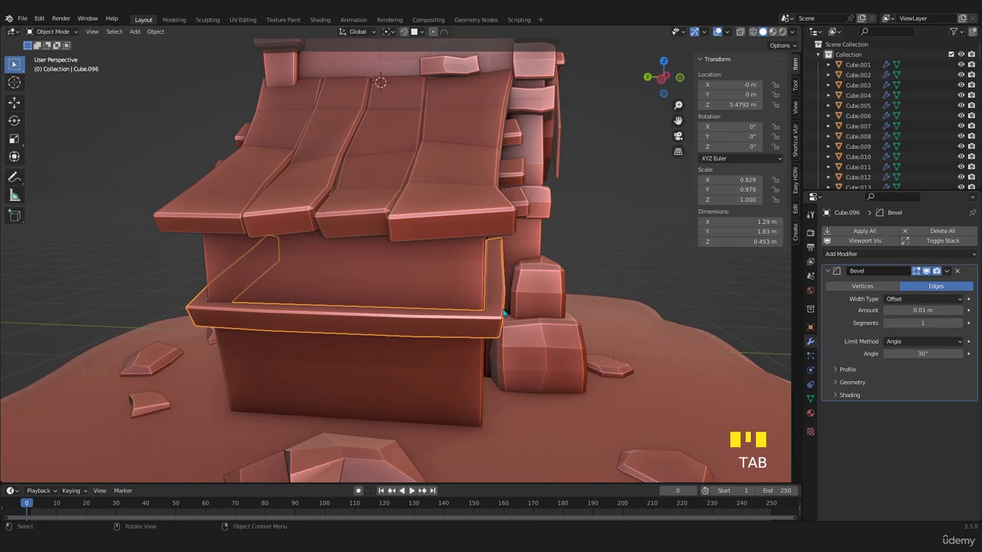
# - Isolate the trim band, delete its inner faces that touch the block, and return to the full model
pyautogui.press('KP_Divide')
pyautogui.scroll(3, 368, 355)
pyautogui.press('Tab')
pyautogui.moveTo(369, 355); pyautogui.dragTo(379, 304, button='middle')
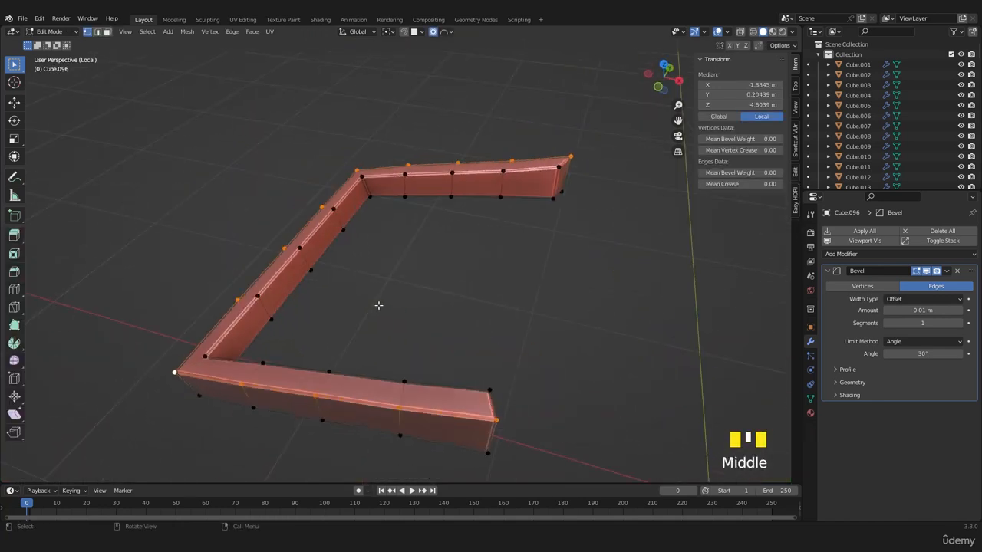
pyautogui.press('3')
pyautogui.keyDown('alt'); pyautogui.click(339, 223); pyautogui.keyUp('alt')
pyautogui.press('x')
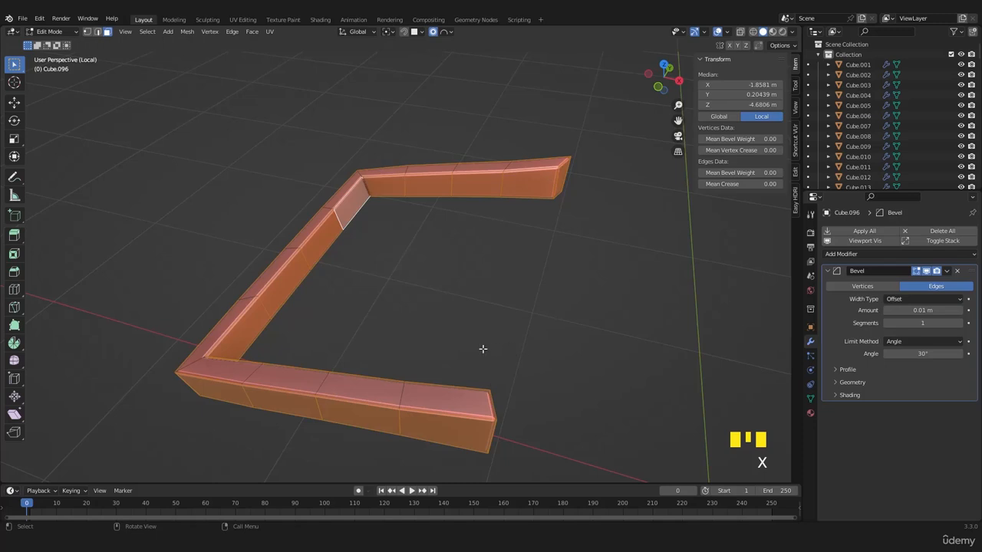
pyautogui.press('KP_7')
pyautogui.press('z')
pyautogui.click(302, 335)
pyautogui.keyDown('shift'); pyautogui.moveTo(305, 311); pyautogui.dragTo(292, 229, button='middle'); pyautogui.keyUp('shift')
pyautogui.keyDown('ctrl'); pyautogui.moveTo(585, 409); pyautogui.dragTo(166, 352); pyautogui.keyUp('ctrl')
pyautogui.keyDown('shift'); pyautogui.moveTo(278, 269); pyautogui.dragTo(317, 335, button='middle'); pyautogui.keyUp('shift')
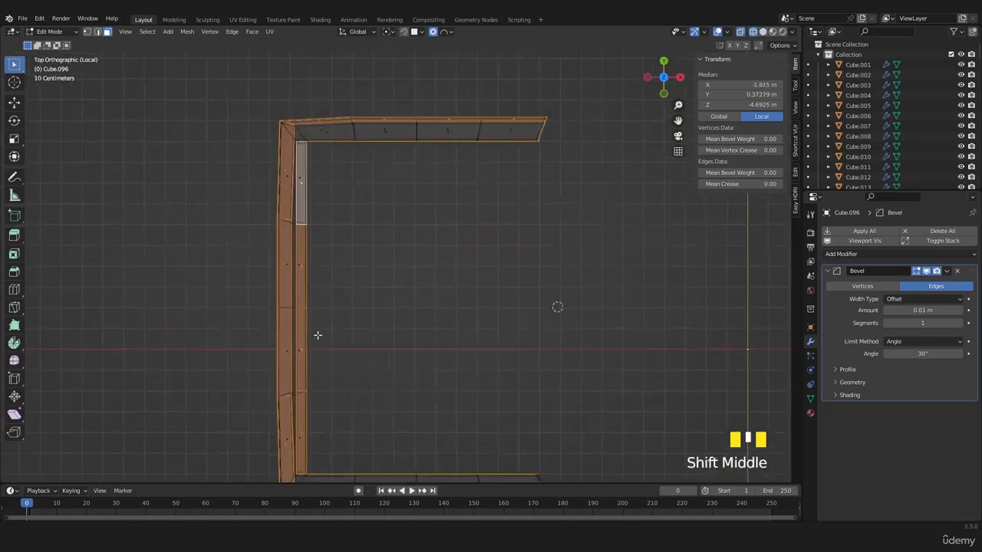
pyautogui.scroll(-2, 317, 335)
pyautogui.keyDown('ctrl'); pyautogui.moveTo(257, 124); pyautogui.dragTo(327, 449); pyautogui.keyUp('ctrl')
pyautogui.keyDown('ctrl'); pyautogui.moveTo(592, 101); pyautogui.dragTo(235, 171); pyautogui.keyUp('ctrl')
pyautogui.press('x')
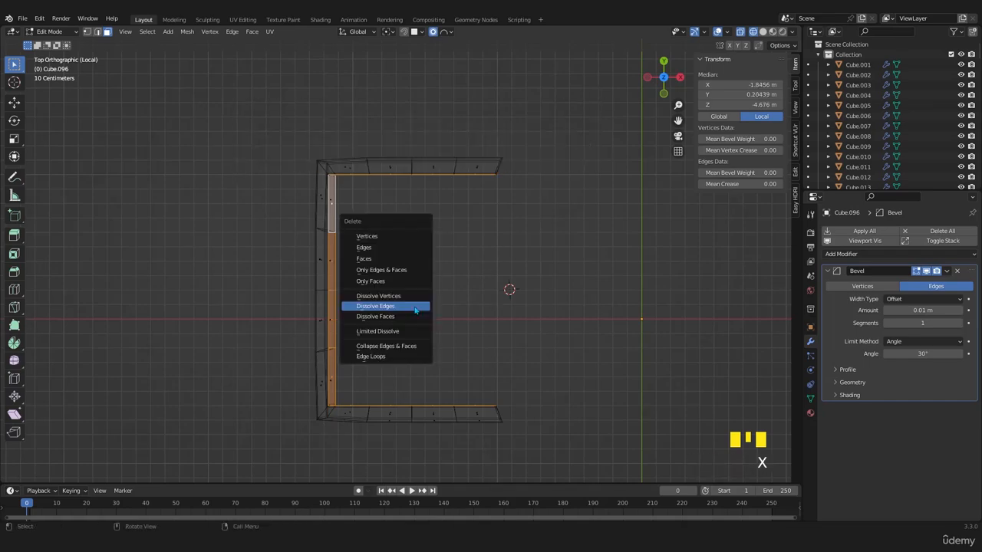
pyautogui.click(364, 258)
pyautogui.hotkey('alt', 'z')
pyautogui.press('Tab')
pyautogui.moveTo(454, 309); pyautogui.dragTo(413, 259, button='middle')
pyautogui.press('KP_Divide')
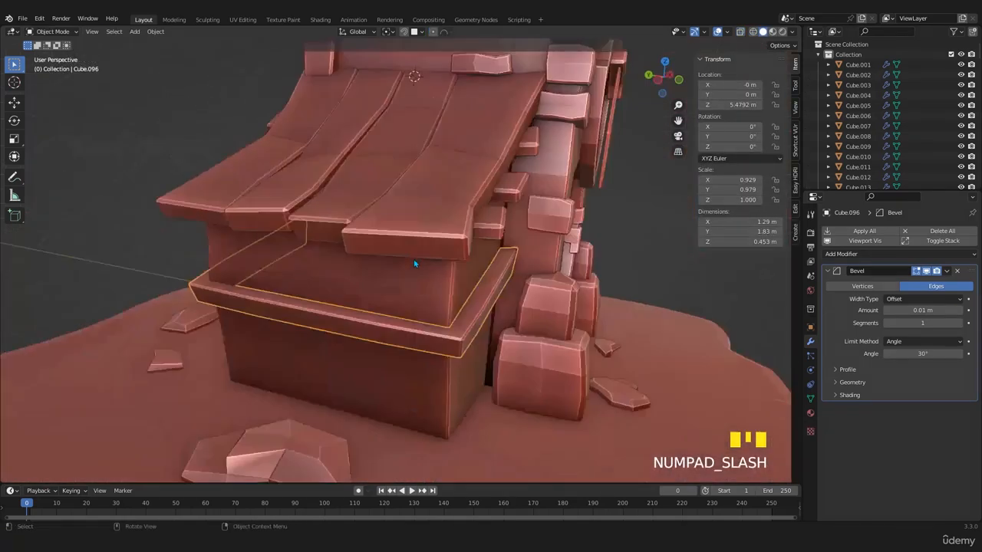
# - Duplicate the corner post to the opposite rear corner of the tower, offset 1.8646 m along X and 0.56783 m along Z
pyautogui.moveTo(482, 355); pyautogui.dragTo(452, 310, button='middle')
pyautogui.scroll(2, 453, 332)
pyautogui.scroll(2, 452, 309)
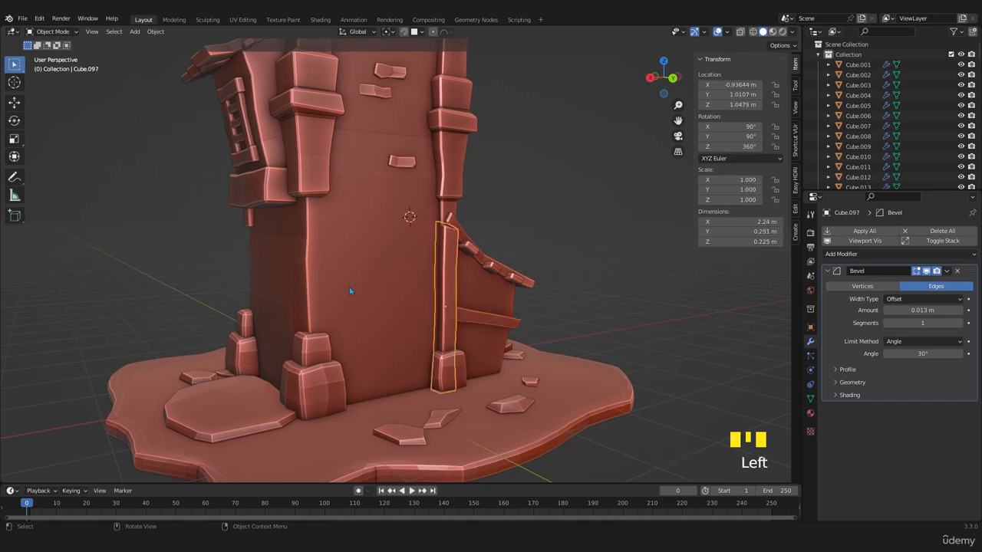
pyautogui.press('KP_1')
pyautogui.press('KP_3')
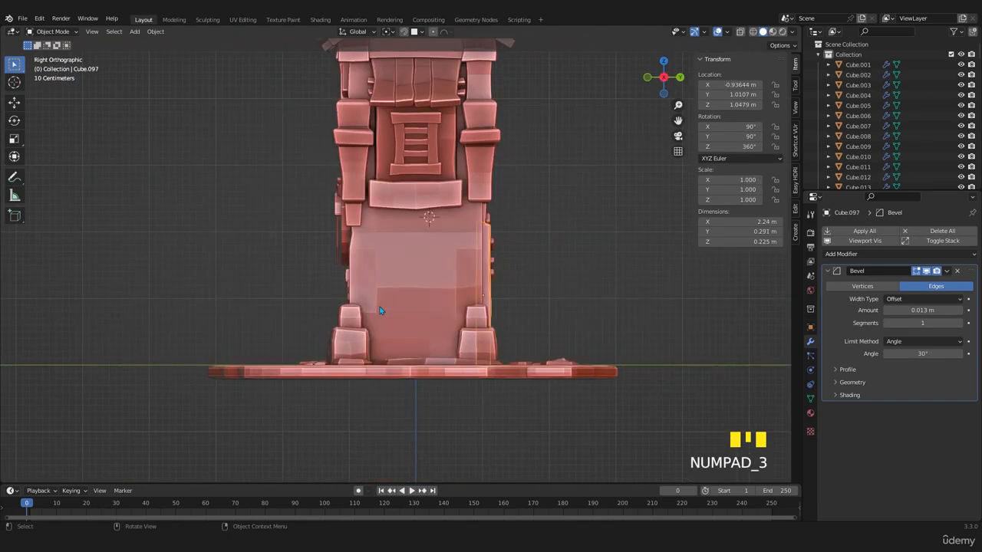
pyautogui.press('ctrl+KP_1')
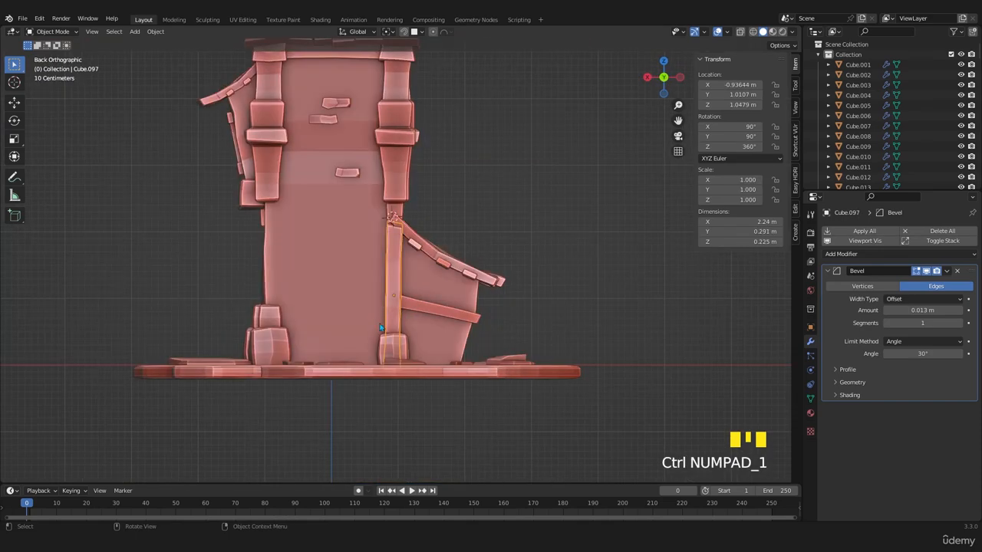
pyautogui.hotkey('shift', 'd')
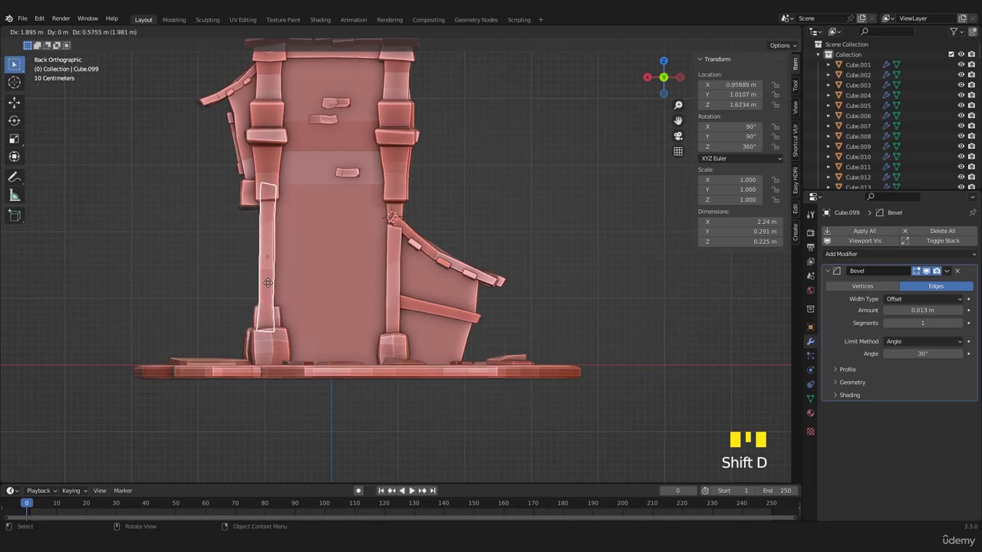
pyautogui.click(270, 284)
# - Tilt the copied post -2.67° in the back view and move it -0.10027 m along Y into the tower corner
pyautogui.scroll(4, 260, 286)
pyautogui.scroll(-1, 261, 286)
pyautogui.press('r')
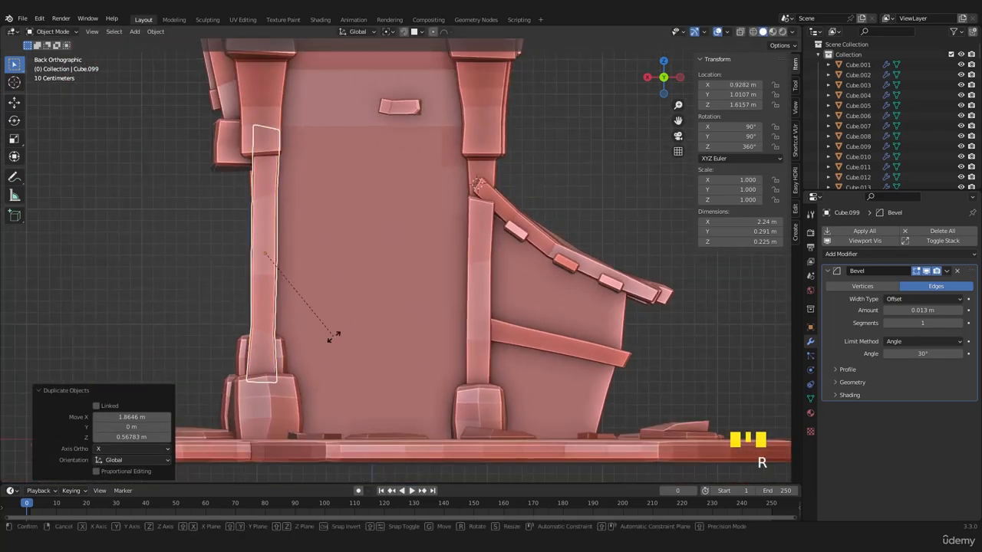
pyautogui.click(340, 215)
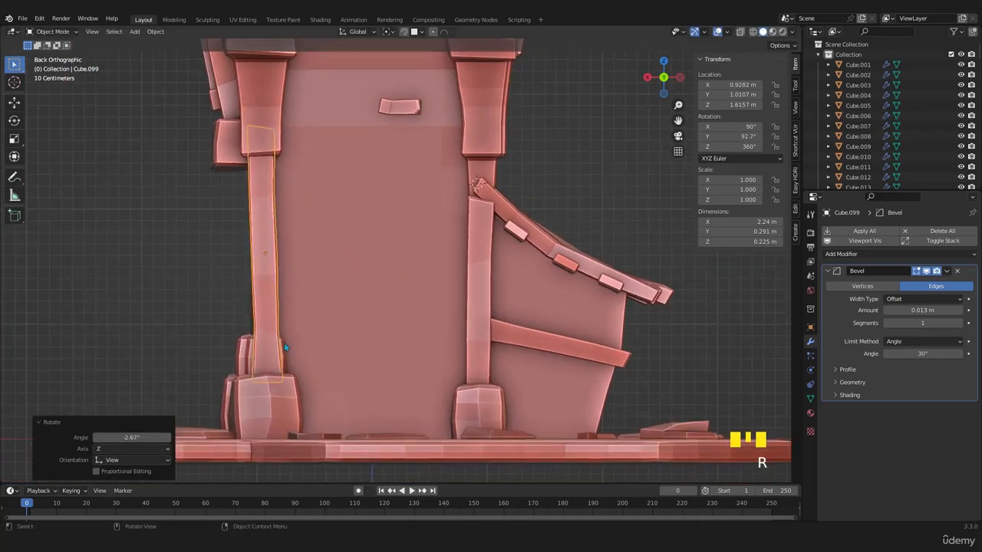
pyautogui.moveTo(345, 230); pyautogui.dragTo(400, 359, button='middle')
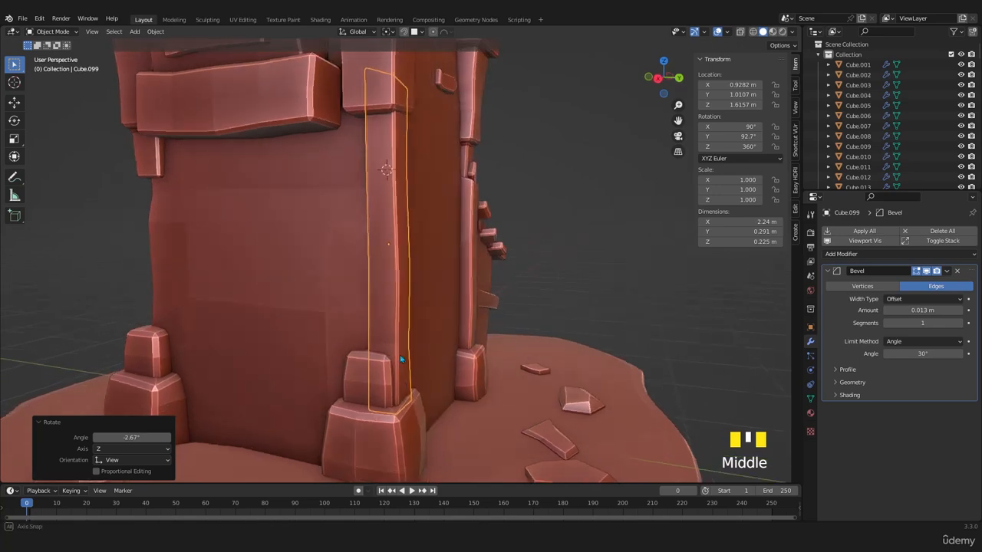
pyautogui.press('g')
pyautogui.press('y')
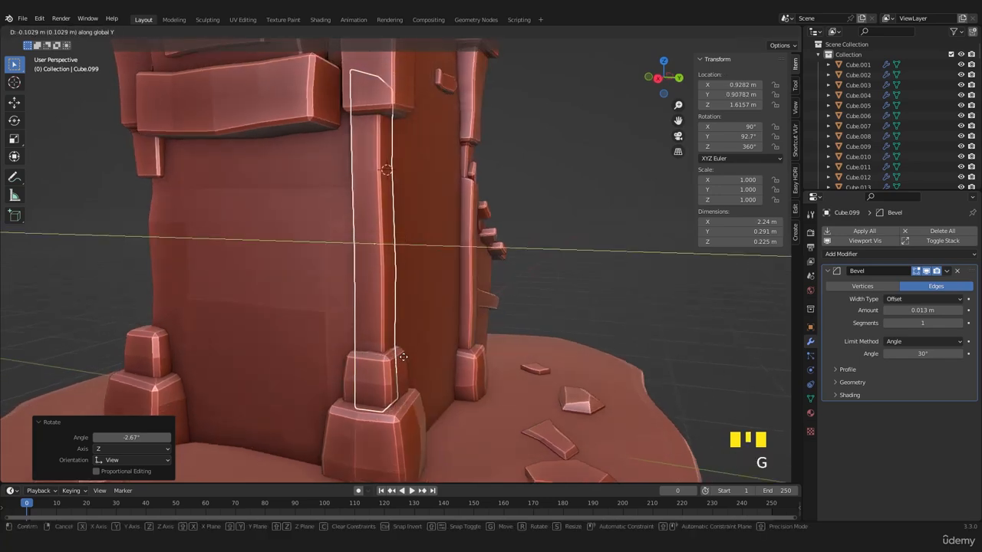
pyautogui.click(405, 356)
pyautogui.moveTo(406, 356)
pyautogui.mouseDown(button='middle')
pyautogui.moveTo(345, 210)
pyautogui.moveTo(371, 333)
pyautogui.moveTo(345, 357)
pyautogui.moveTo(382, 342)
pyautogui.moveTo(408, 356)
pyautogui.moveTo(397, 348)
pyautogui.mouseUp(button='middle')
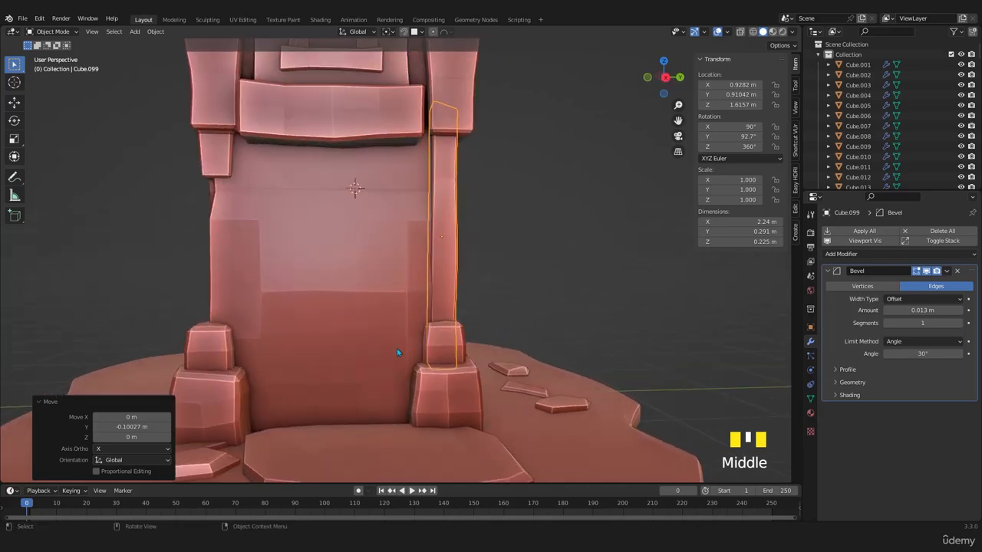
# - Try placing another copy of the post on the front corner, about 1.93 m along negative Y
pyautogui.hotkey('shift', 'd')
pyautogui.press('x')
pyautogui.press('y')
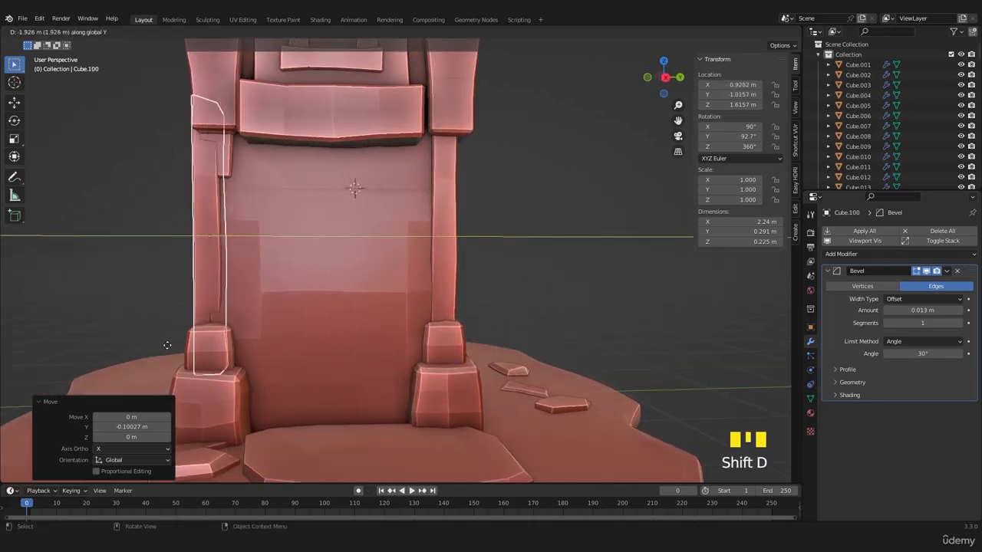
pyautogui.click(170, 346)
pyautogui.moveTo(170, 345); pyautogui.dragTo(459, 376, button='middle')
pyautogui.scroll(2, 416, 361)
pyautogui.press('Delete')
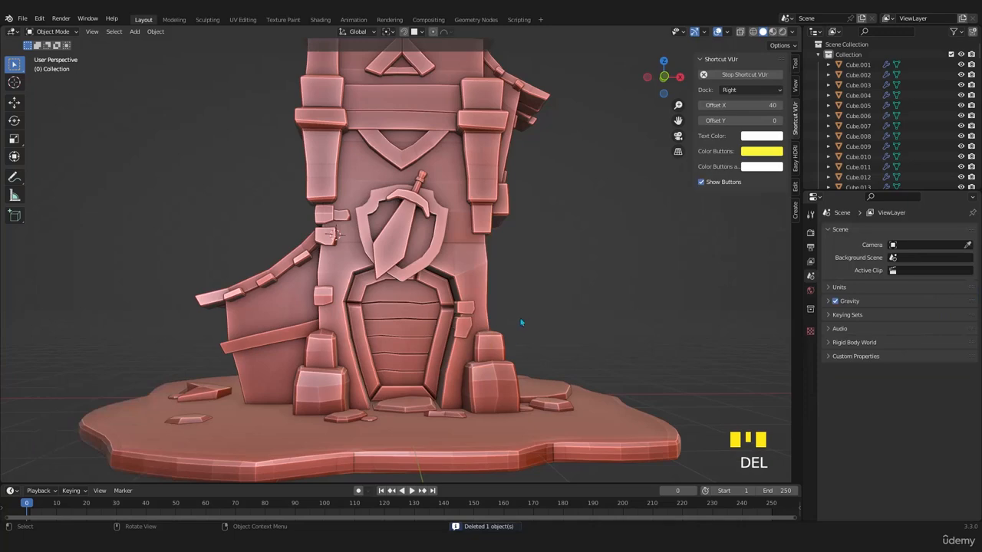
# - Scale the copied post's whole mesh along Z to a length of about 1.75 m, between the base stones and upper pillar
pyautogui.moveTo(521, 323); pyautogui.dragTo(521, 385, button='middle')
pyautogui.scroll(2, 414, 322)
pyautogui.click(381, 305)
pyautogui.press('Tab')
pyautogui.press('a')
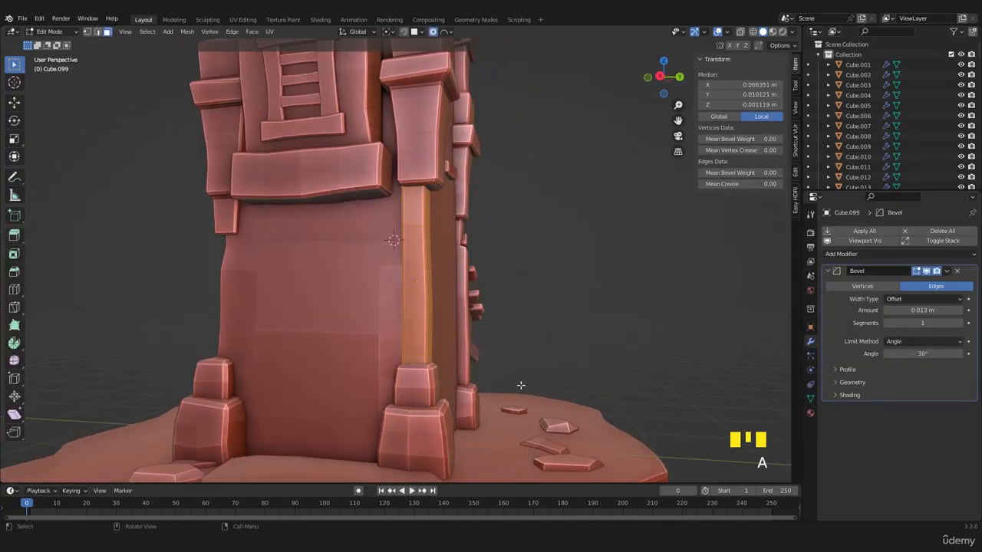
pyautogui.press('z')
pyautogui.press('s')
pyautogui.press('z')
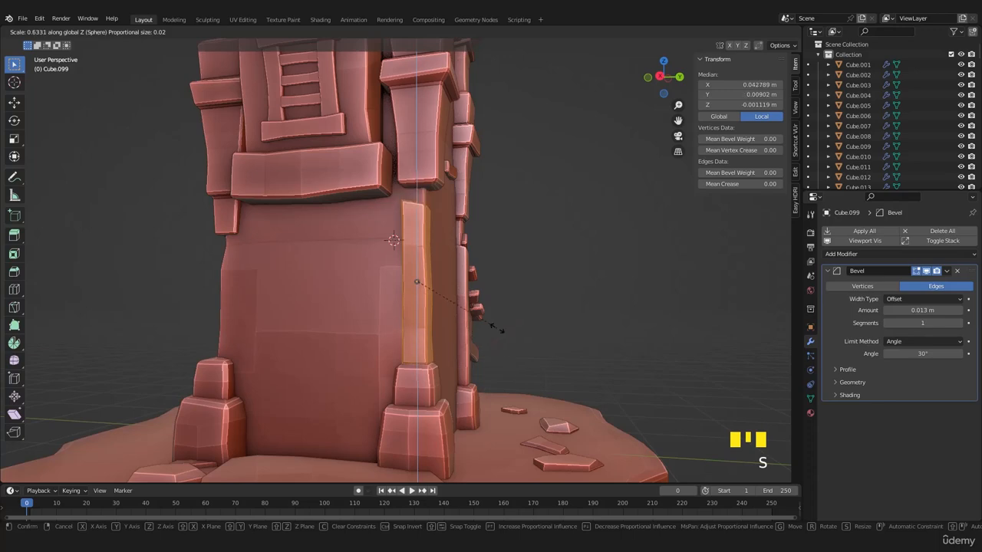
pyautogui.click(506, 350)
# - Rotate the post's mesh 180° about the Z axis and widen it slightly along X
pyautogui.keyDown('shift'); pyautogui.moveTo(507, 350); pyautogui.dragTo(495, 334, button='middle'); pyautogui.keyUp('shift')
pyautogui.write('rz180')
pyautogui.click(472, 343)
pyautogui.scroll(3, 443, 345)
pyautogui.press('KP_7')
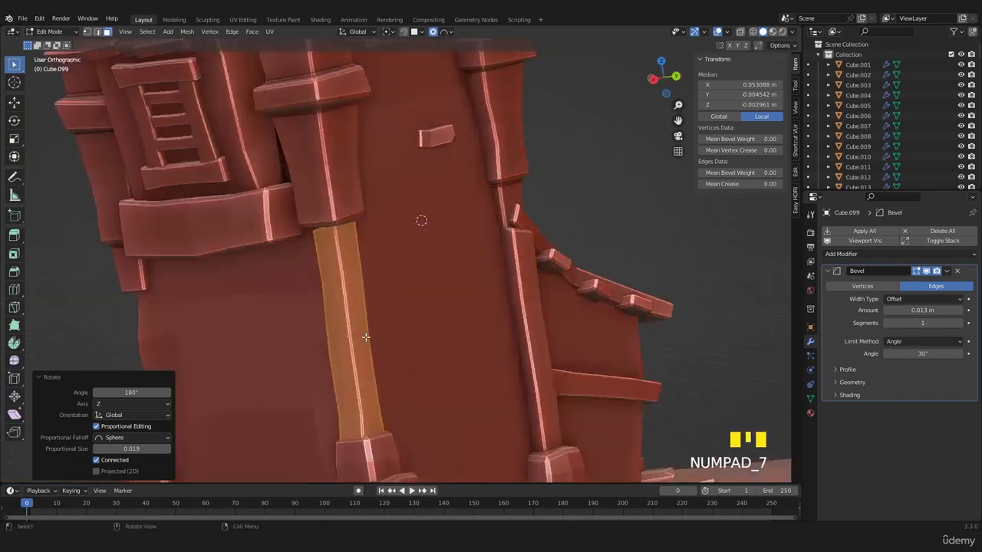
pyautogui.press('z')
pyautogui.keyDown('shift'); pyautogui.moveTo(539, 307); pyautogui.dragTo(458, 323, button='middle'); pyautogui.keyUp('shift')
pyautogui.scroll(3, 458, 322)
pyautogui.press('s')
pyautogui.press('x')
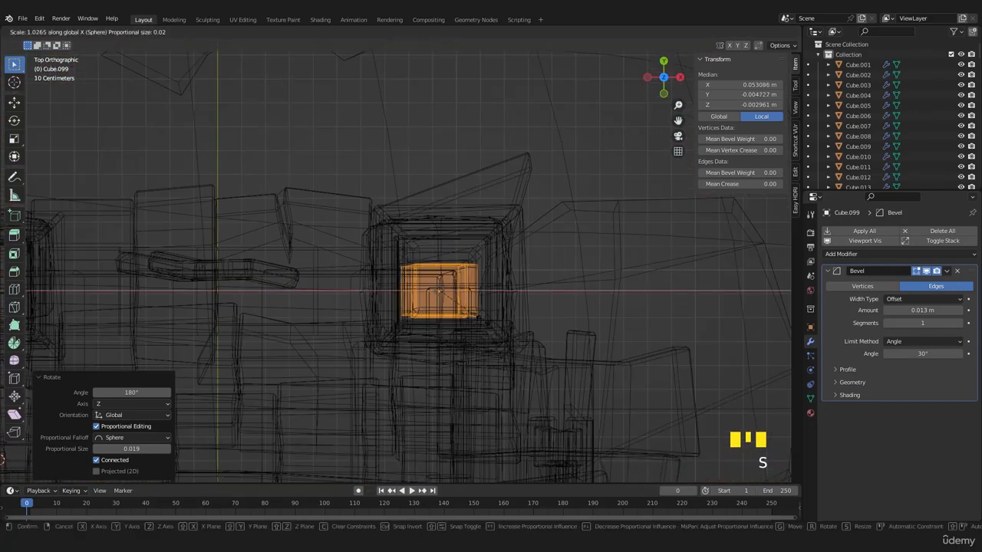
pyautogui.click(487, 322)
# - Move the post object 0.001071 m along X and 0.024199 m along Y to center it under the upper pillar
pyautogui.press('Tab')
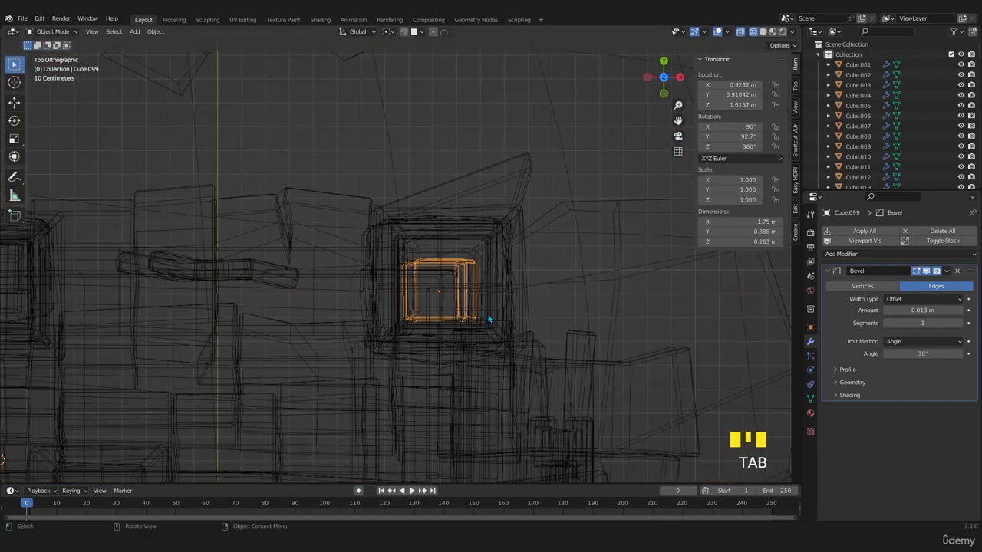
pyautogui.press('g')
pyautogui.click(491, 258)
pyautogui.hotkey('shift', 'z')
pyautogui.moveTo(491, 257)
pyautogui.mouseDown(button='middle')
pyautogui.moveTo(499, 302)
pyautogui.moveTo(412, 315)
pyautogui.moveTo(463, 274)
pyautogui.moveTo(404, 314)
pyautogui.moveTo(314, 306)
pyautogui.moveTo(438, 283)
pyautogui.mouseUp(button='middle')
pyautogui.scroll(-3, 412, 315)
pyautogui.scroll(2, 404, 313)
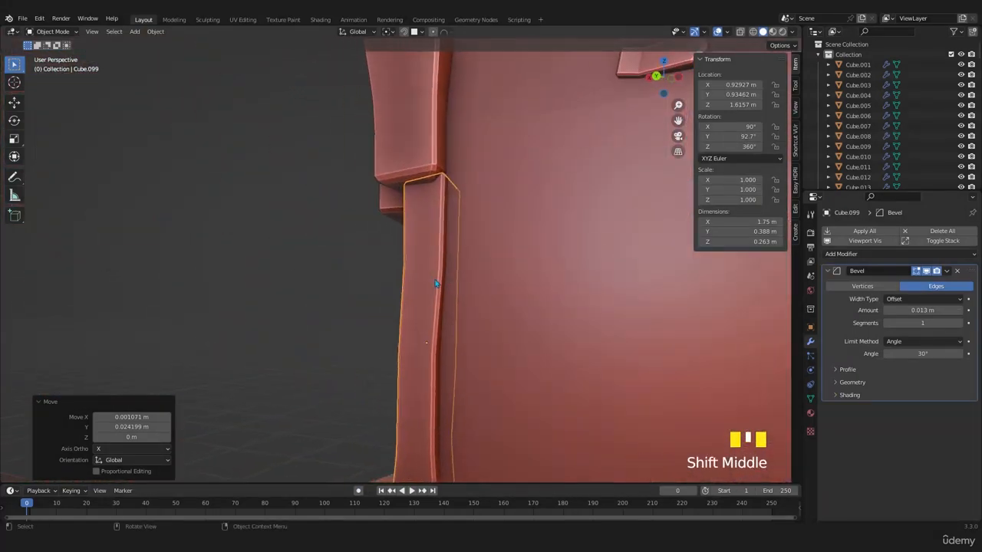
# - Enlarge the post's top end by 1.069 and shift it 0.051396 m along Y and 0.041117 m along Z
pyautogui.press('Tab')
pyautogui.press('z')
pyautogui.moveTo(333, 256); pyautogui.dragTo(469, 144, button='middle')
pyautogui.press('z')
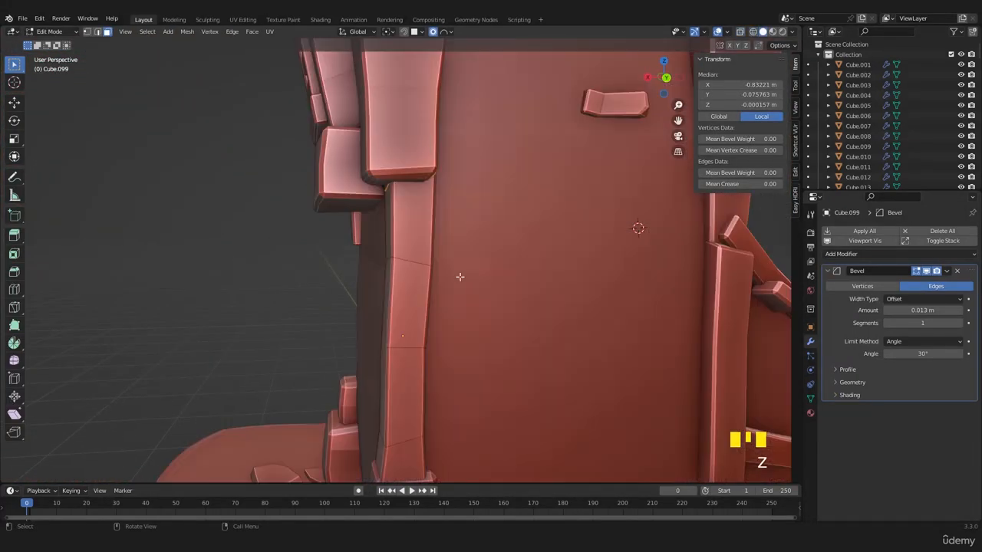
pyautogui.press('g')
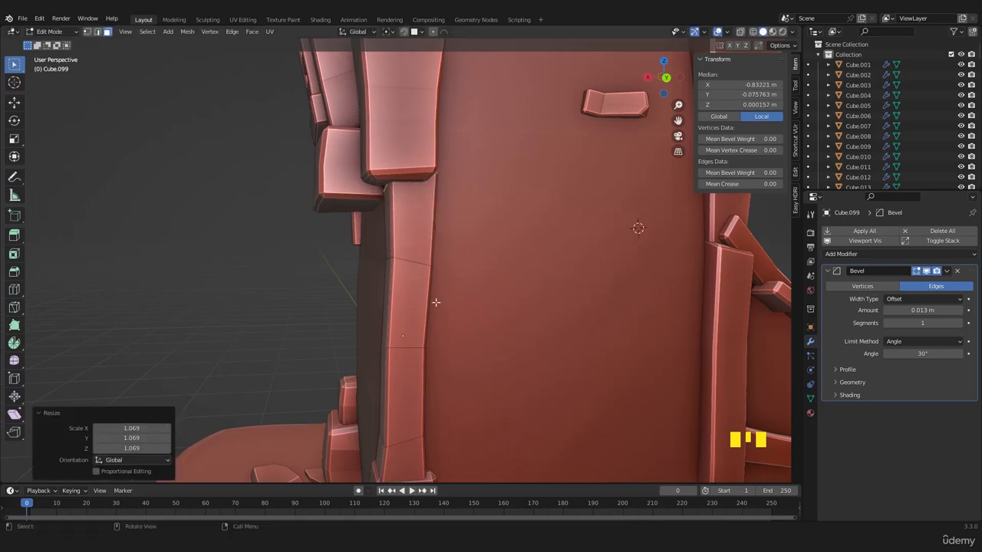
pyautogui.press('KP_3')
pyautogui.press('g')
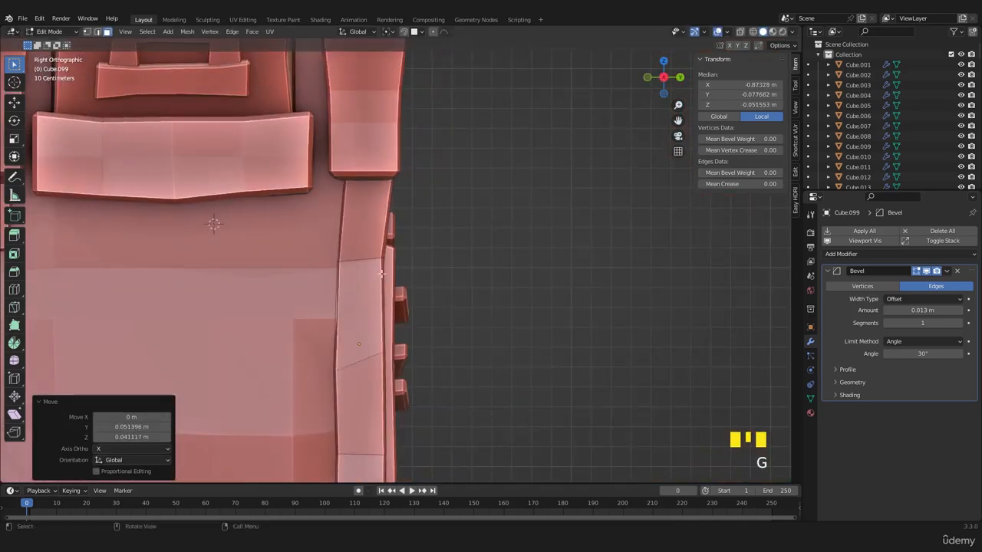
pyautogui.click(276, 274)
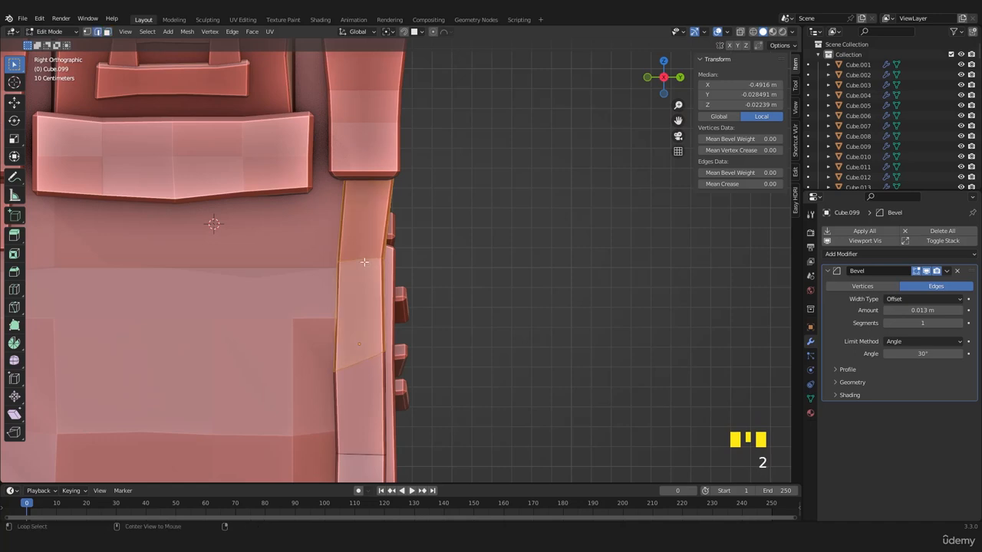
# - Move the edge loop below the post's top end 0.015162 m along Y and scale it up uniformly
pyautogui.click(396, 270)
pyautogui.hotkey('shift', 's')
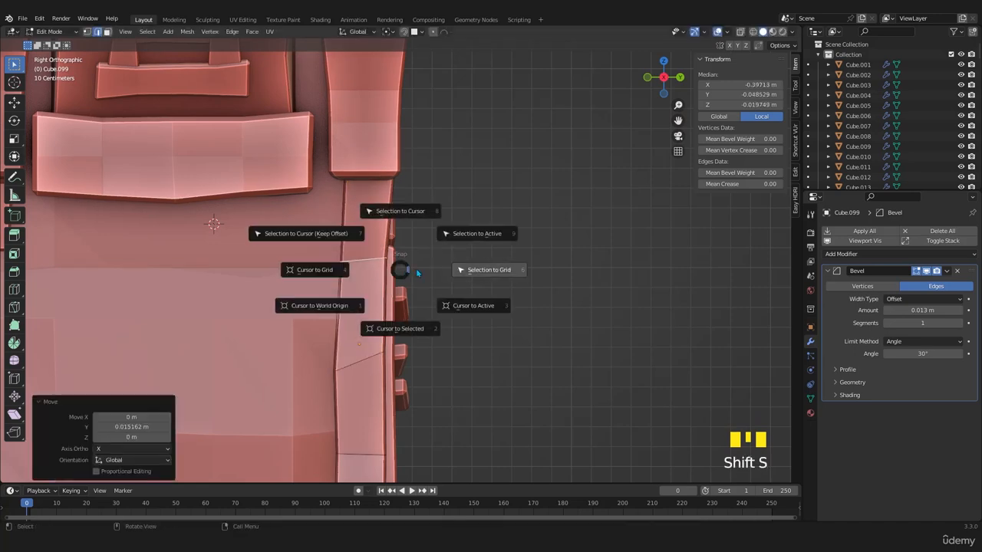
pyautogui.press('a')
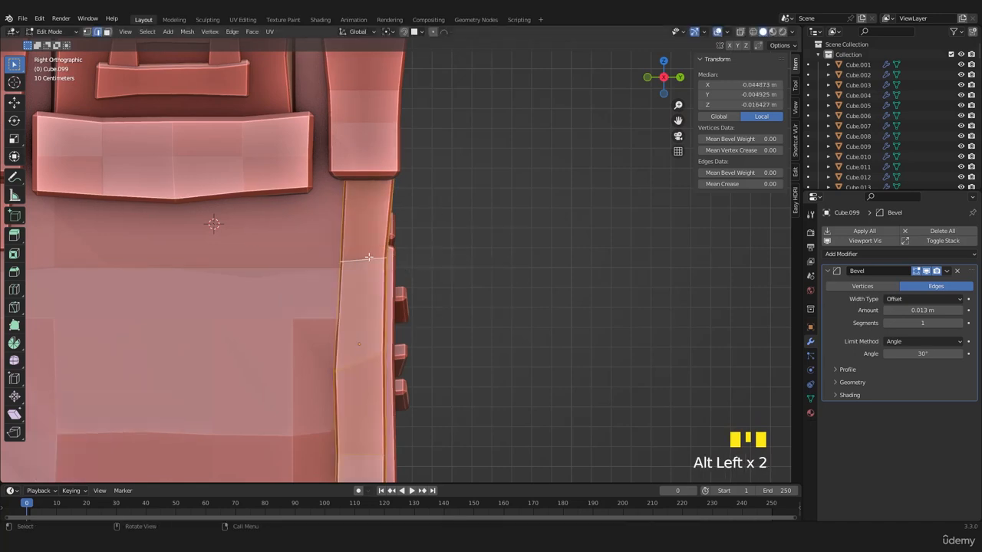
pyautogui.press('s')
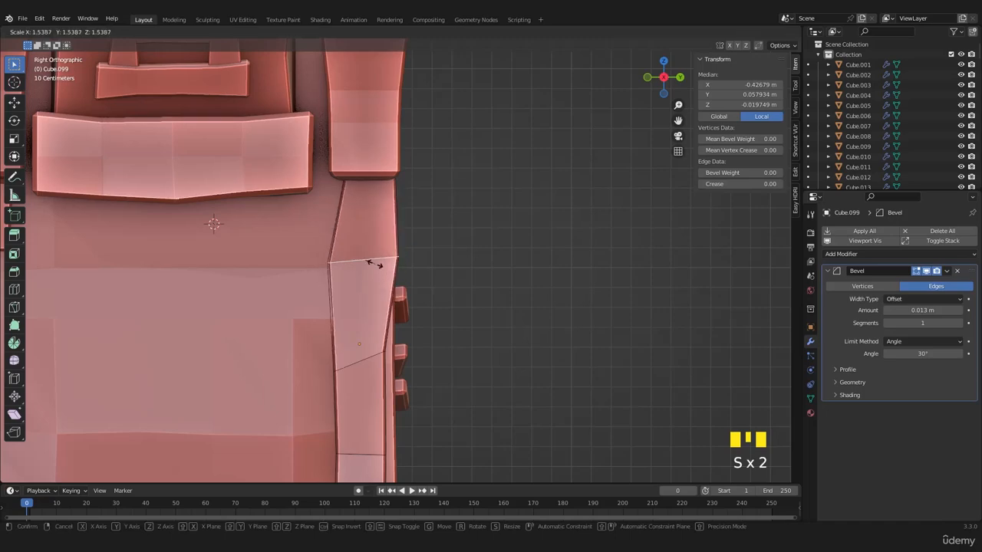
pyautogui.click(375, 259)
pyautogui.press('Tab')
pyautogui.scroll(-2, 384, 263)
pyautogui.moveTo(418, 269); pyautogui.dragTo(307, 269, button='middle')
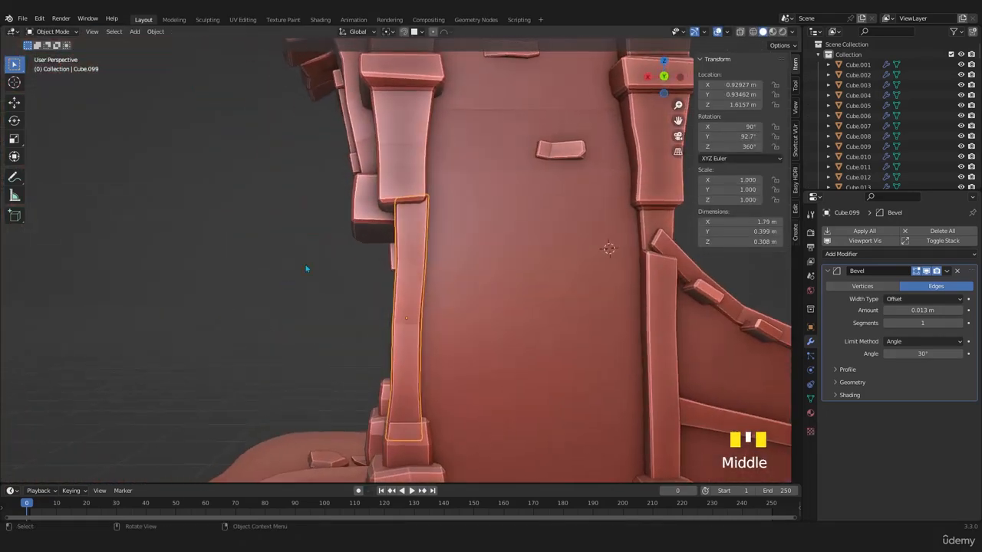
# - Move the post's top end about 0.05 m along X and the edge loop below it 0.028668 m along X
pyautogui.press('Tab')
pyautogui.press('z')
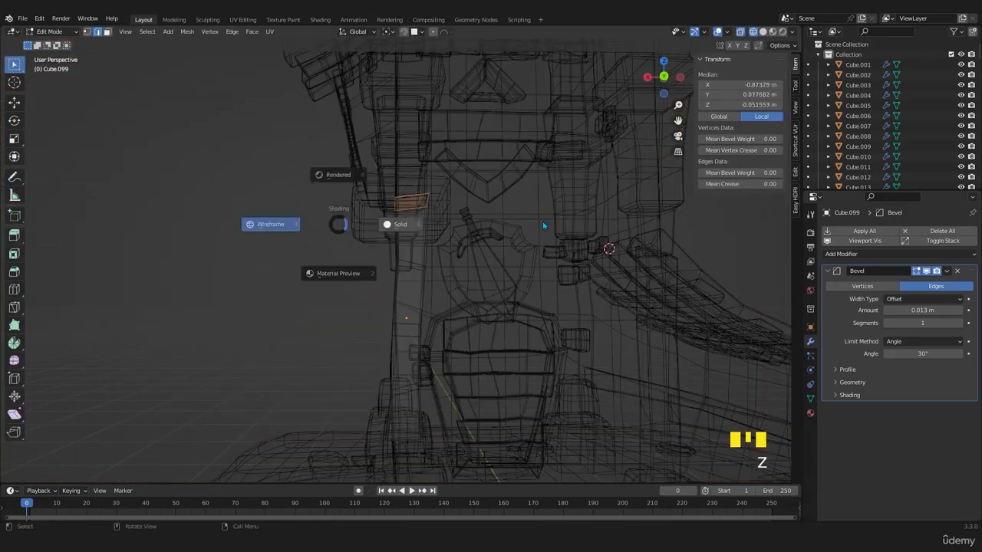
pyautogui.click(543, 225)
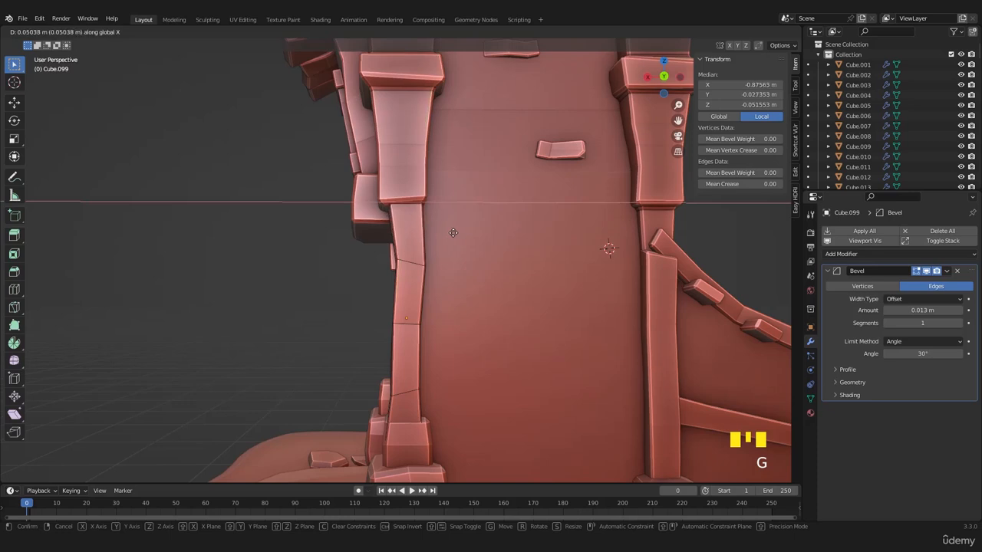
pyautogui.click(453, 233)
pyautogui.keyDown('alt'); pyautogui.click(463, 270); pyautogui.keyUp('alt')
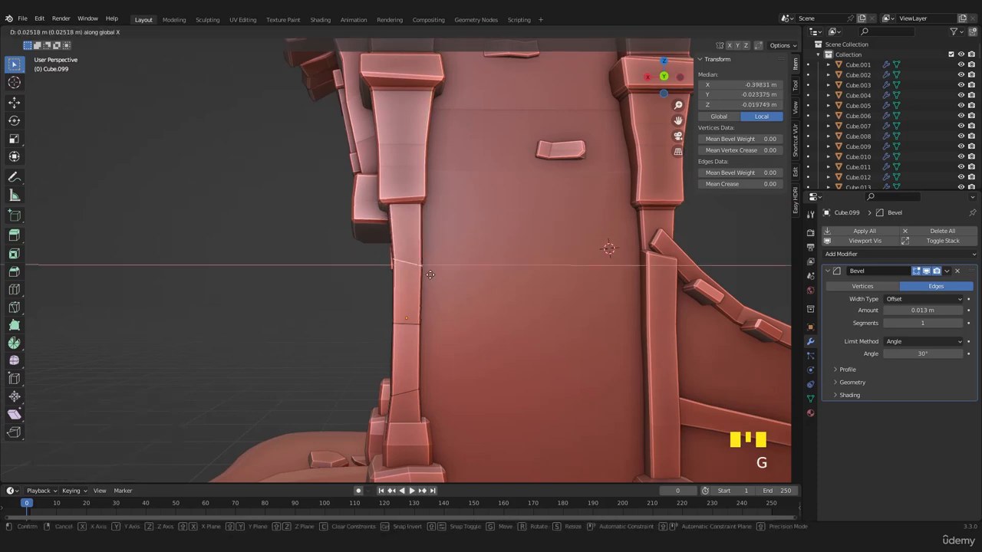
pyautogui.click(425, 274)
# - Raise the post's lower end about 0.12 m along Z, then adjust its position against the base stone
pyautogui.click(356, 443)
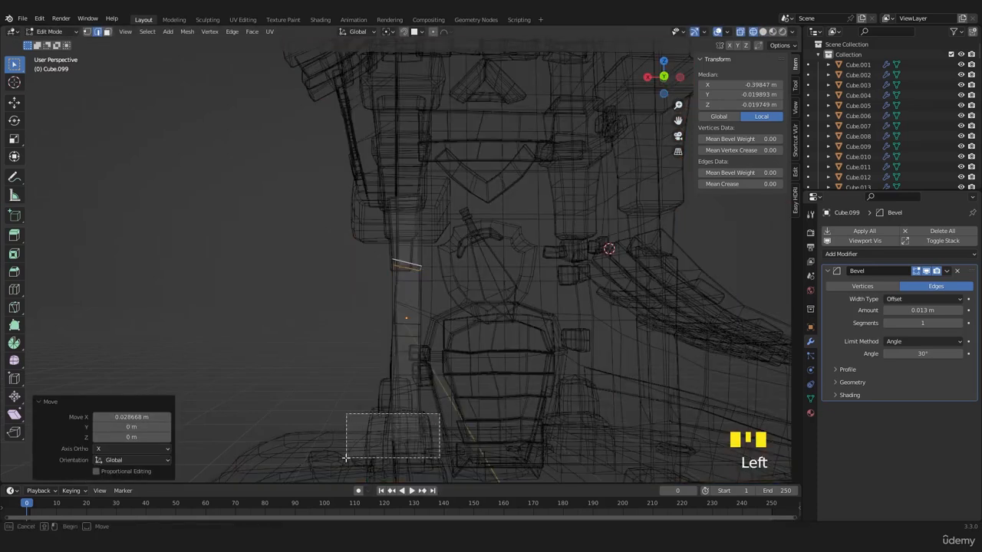
pyautogui.press('z')
pyautogui.click(471, 432)
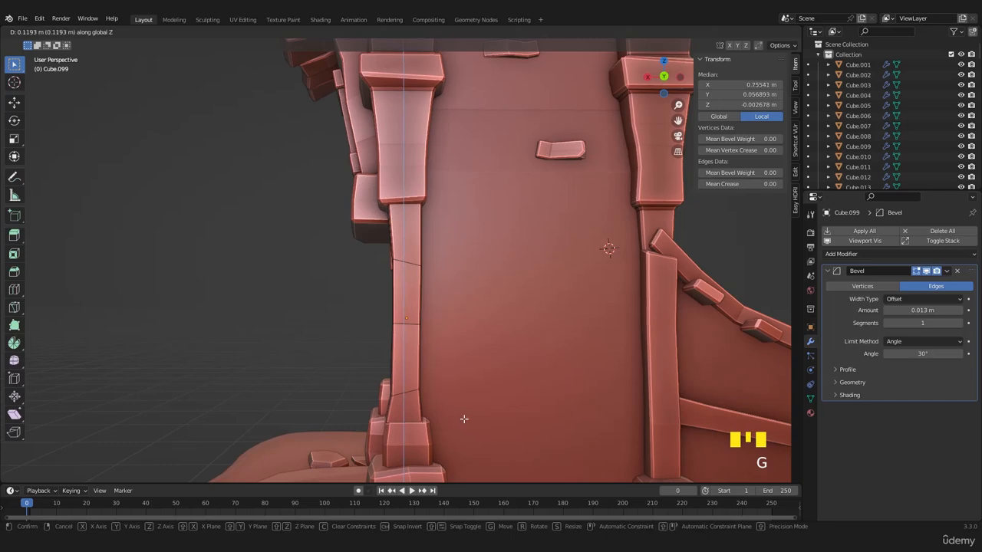
pyautogui.click(464, 419)
pyautogui.press('g')
pyautogui.moveTo(467, 420); pyautogui.dragTo(479, 402, button='middle')
pyautogui.press('Tab')
# - Move the two stacked base stones beneath the post 0.032829 m along Y and enlarge them slightly
pyautogui.click(401, 448)
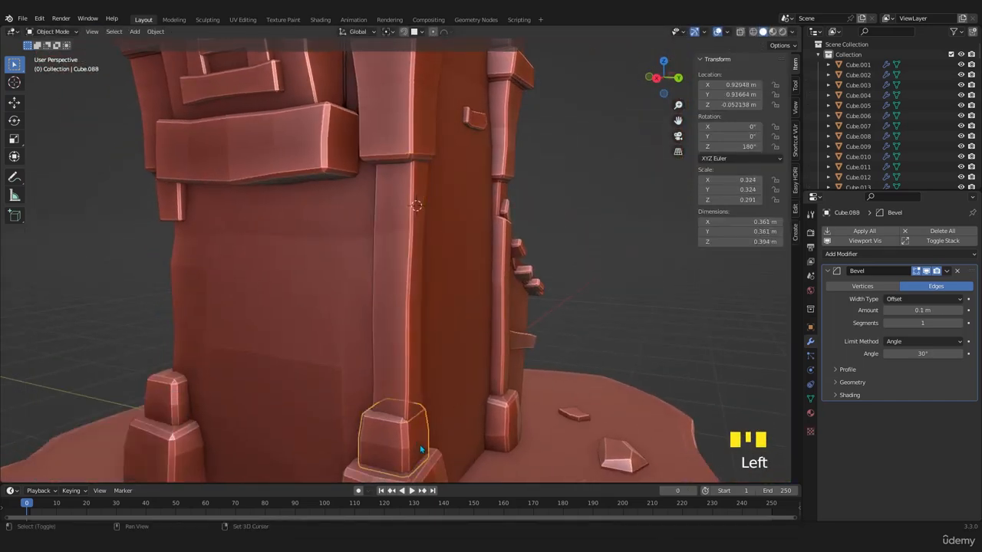
pyautogui.keyDown('shift'); pyautogui.moveTo(401, 449); pyautogui.dragTo(458, 435, button='middle'); pyautogui.keyUp('shift')
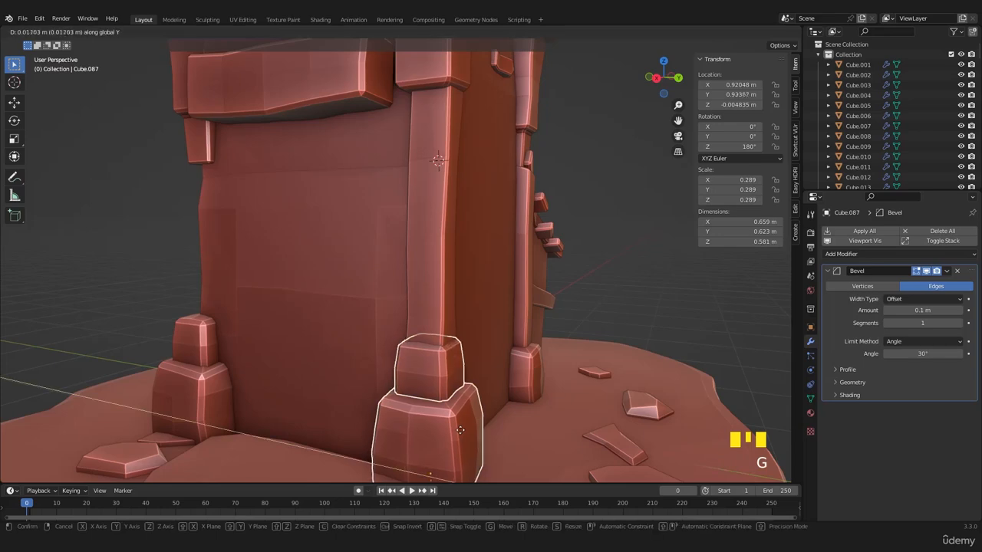
pyautogui.click(469, 423)
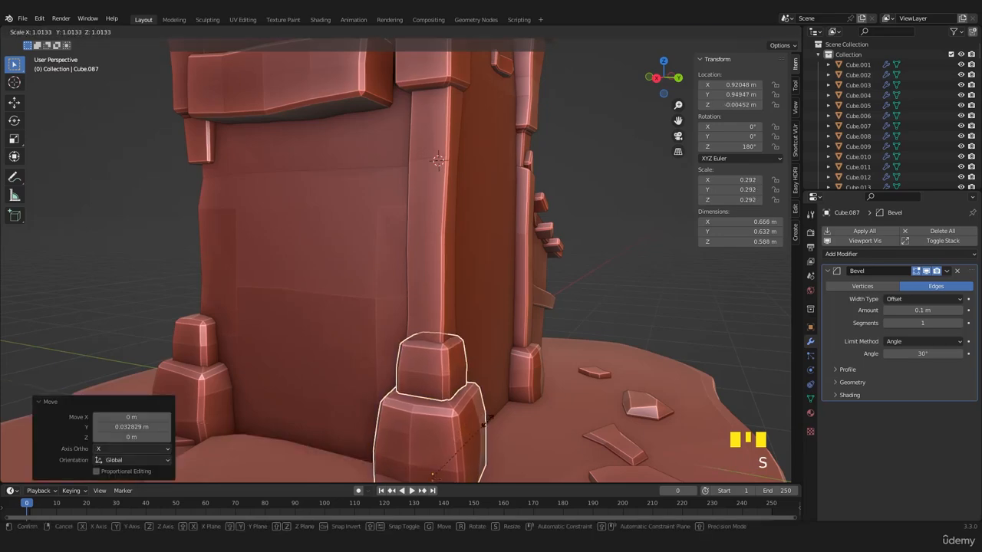
pyautogui.click(499, 415)
# - Save the file and turn on the wireframe overlay for the whole model
pyautogui.moveTo(537, 407); pyautogui.dragTo(423, 331, button='middle')
pyautogui.scroll(-4, 498, 370)
pyautogui.click(497, 359)
pyautogui.hotkey('ctrl', 's')
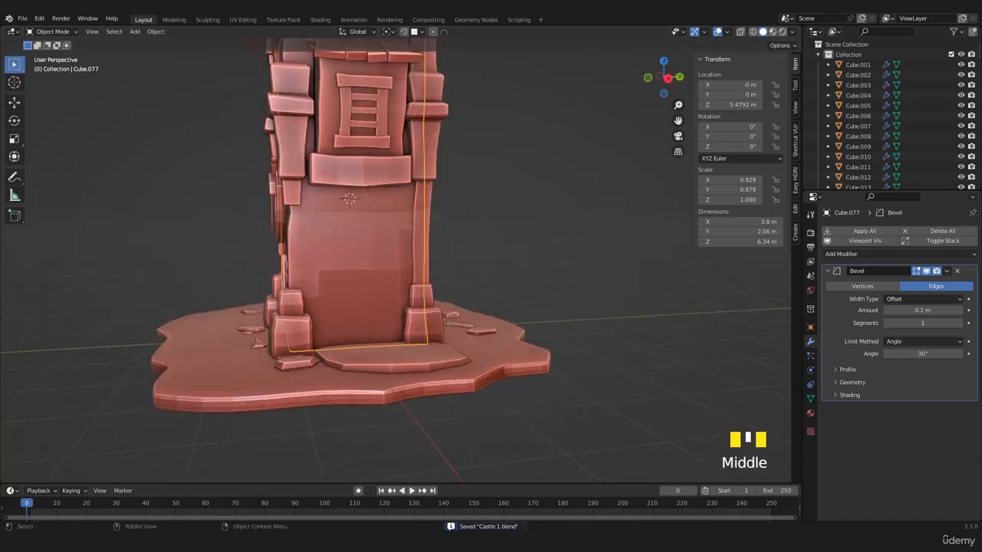
pyautogui.scroll(-3, 394, 253)
pyautogui.moveTo(394, 252); pyautogui.dragTo(460, 273, button='middle')
pyautogui.scroll(2, 381, 303)
pyautogui.scroll(-3, 380, 310)
pyautogui.hotkey('ctrl', 's')
pyautogui.click(728, 33)
pyautogui.click(664, 206)
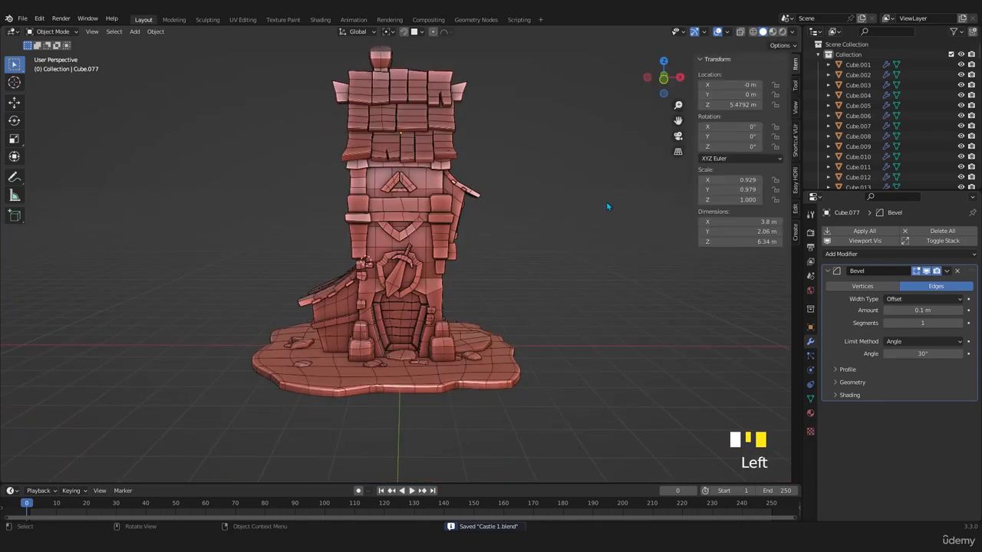
# - Duplicate the front pillar block beneath the roof 1.9235 m along X, and try rotating the copy 90° about Z
pyautogui.keyDown('shift'); pyautogui.moveTo(606, 201); pyautogui.dragTo(460, 327, button='middle'); pyautogui.keyUp('shift')
pyautogui.scroll(2, 476, 319)
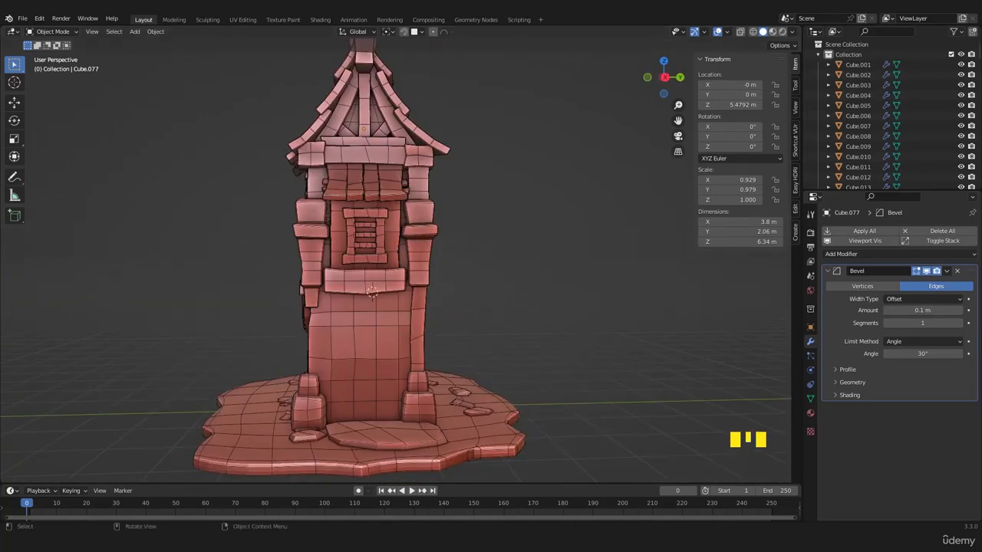
pyautogui.moveTo(346, 322); pyautogui.dragTo(355, 281, button='middle')
pyautogui.scroll(2, 326, 326)
pyautogui.moveTo(251, 309); pyautogui.dragTo(289, 286, button='middle')
pyautogui.click(284, 280)
pyautogui.press('KP_1')
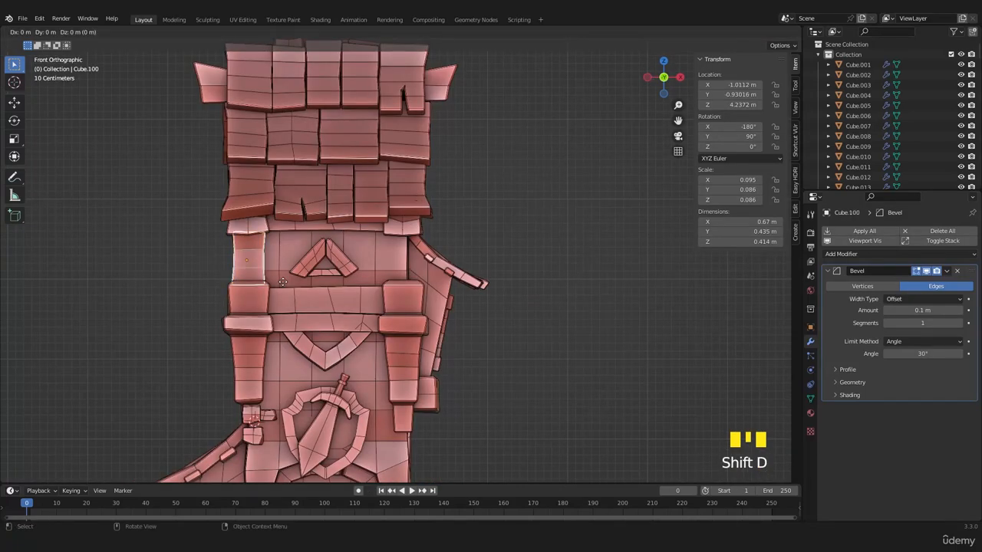
pyautogui.click(495, 272)
pyautogui.press('r')
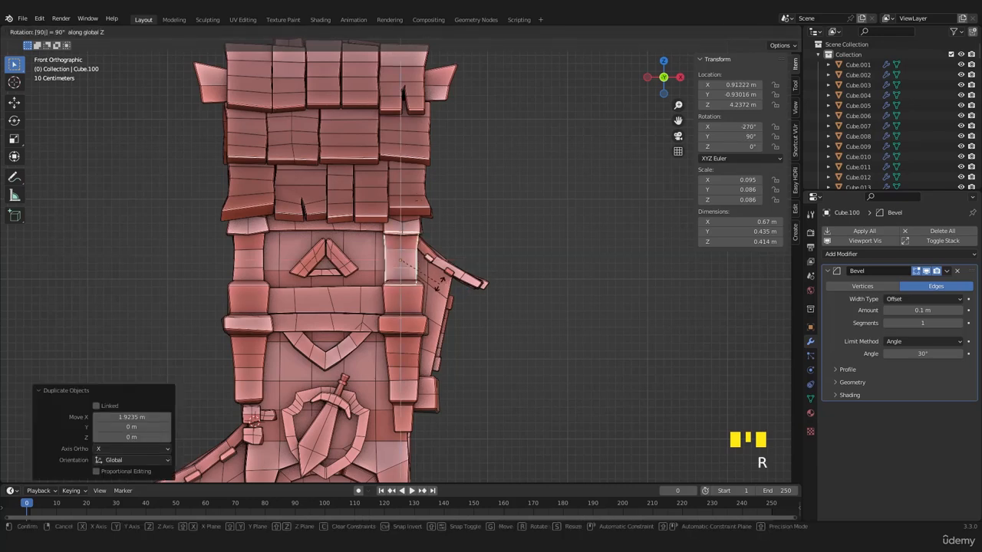
# - Move the middle edge of the copied pillar block about -0.025 m along X to vary its silhouette
pyautogui.hotkey('ctrl', 's')
pyautogui.click(500, 313)
pyautogui.moveTo(500, 313); pyautogui.dragTo(431, 342, button='middle')
pyautogui.keyDown('shift'); pyautogui.moveTo(431, 346); pyautogui.dragTo(382, 376); pyautogui.keyUp('shift')
pyautogui.click(388, 316)
pyautogui.press('Tab')
pyautogui.press('z')
pyautogui.click(366, 285)
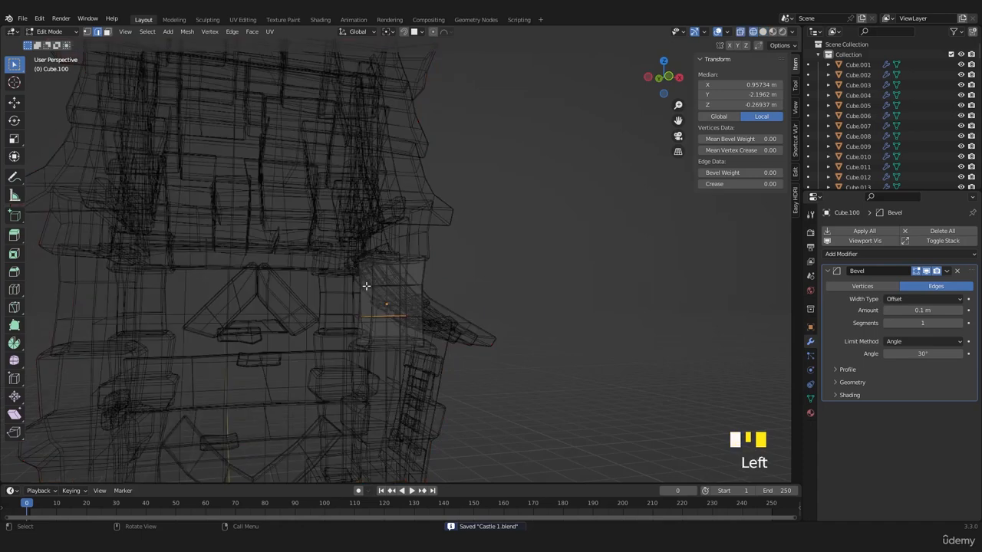
pyautogui.press('z')
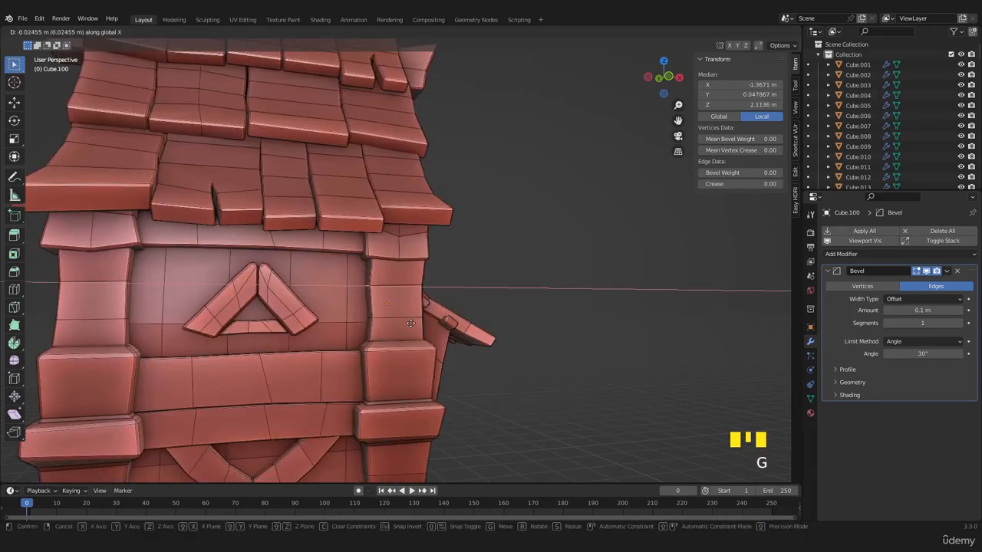
pyautogui.click(410, 323)
pyautogui.press('Tab')
# - Save the file and examine the whole tower from several sides
pyautogui.scroll(-4, 409, 327)
pyautogui.moveTo(410, 328); pyautogui.dragTo(596, 333, button='middle')
pyautogui.hotkey('ctrl', 's')
pyautogui.scroll(-1, 509, 328)
pyautogui.scroll(-2, 543, 330)
pyautogui.scroll(-2, 595, 331)
pyautogui.keyDown('shift'); pyautogui.moveTo(543, 318); pyautogui.dragTo(101, 321, button='middle'); pyautogui.keyUp('shift')
pyautogui.moveTo(560, 304); pyautogui.dragTo(176, 278, button='middle')
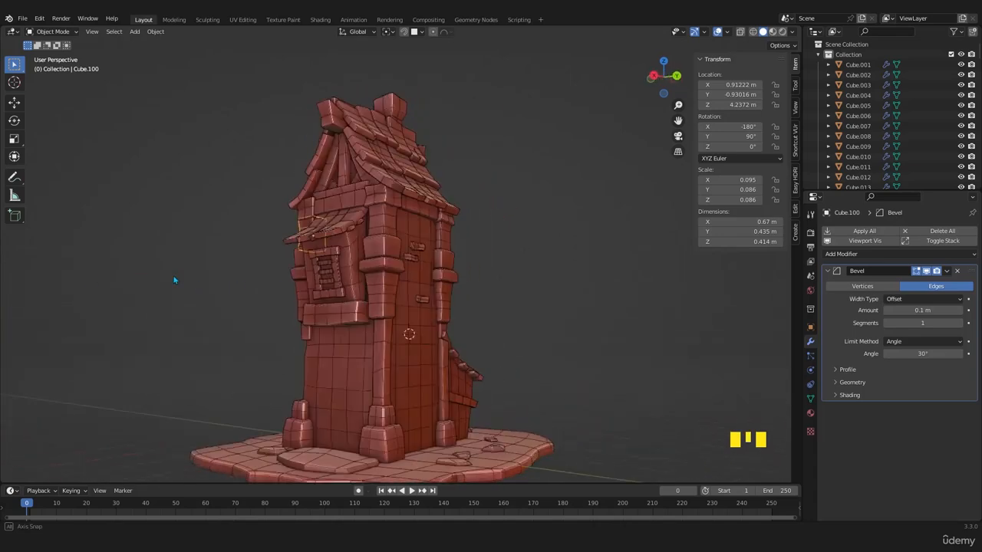
# - Duplicate all the barred window's frame pieces and bars, moving the copy -0.079558 m along X and -1.5779 m along Z
pyautogui.scroll(2, 306, 289)
pyautogui.moveTo(307, 290); pyautogui.dragTo(349, 292, button='middle')
pyautogui.scroll(2, 349, 293)
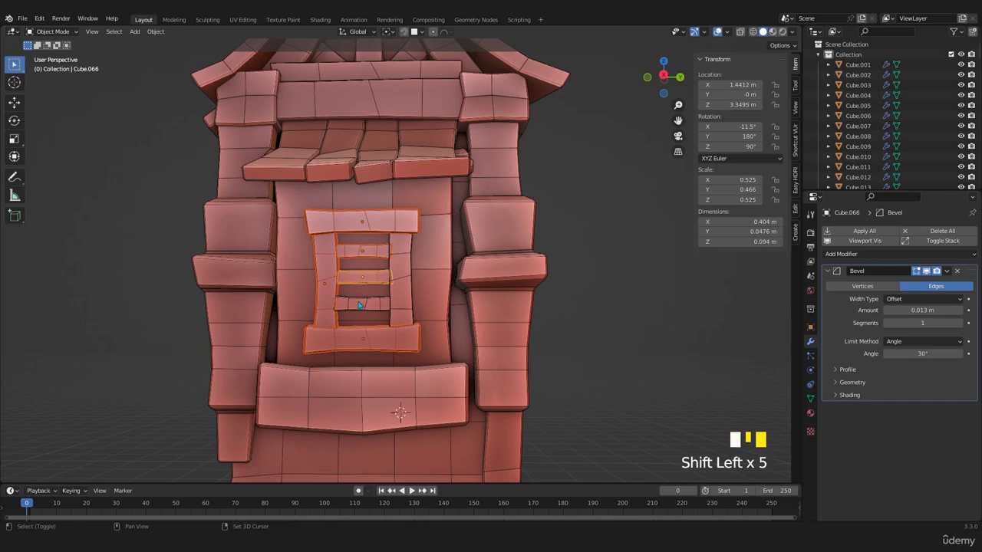
pyautogui.moveTo(410, 303); pyautogui.dragTo(418, 311, button='middle')
pyautogui.press('KP_1')
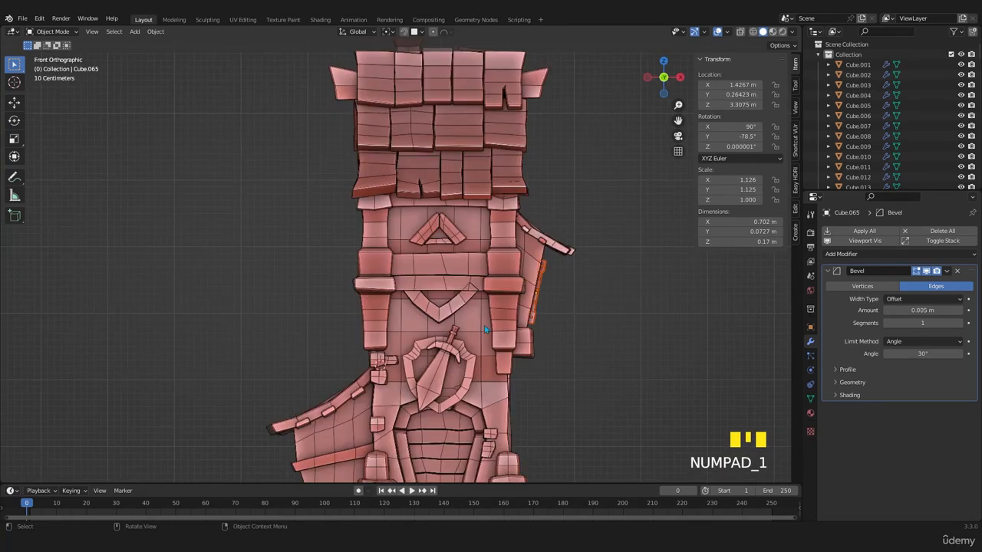
pyautogui.scroll(-3, 533, 317)
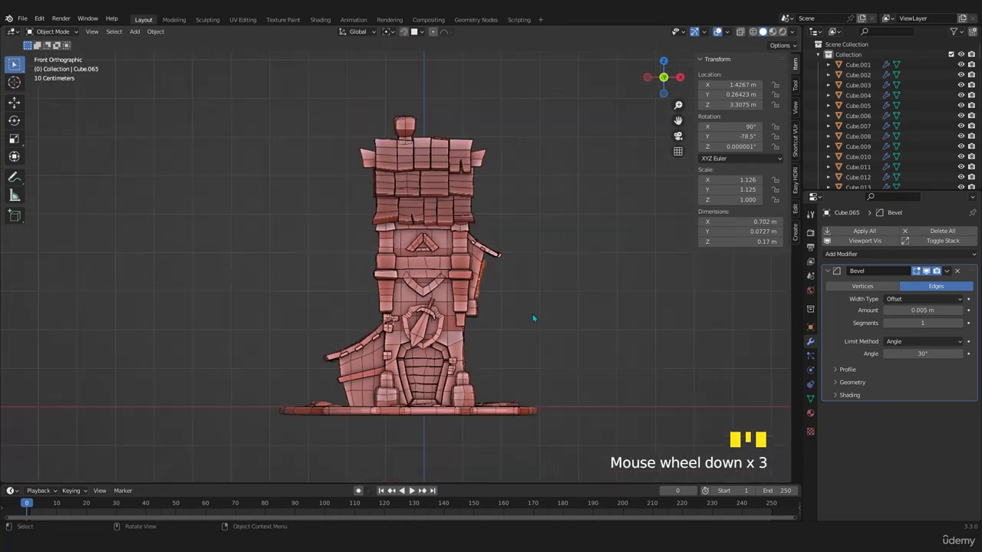
pyautogui.click(519, 379)
# - Rotate the copied window 90° about the Z axis
pyautogui.press('KP_3')
pyautogui.scroll(2, 483, 370)
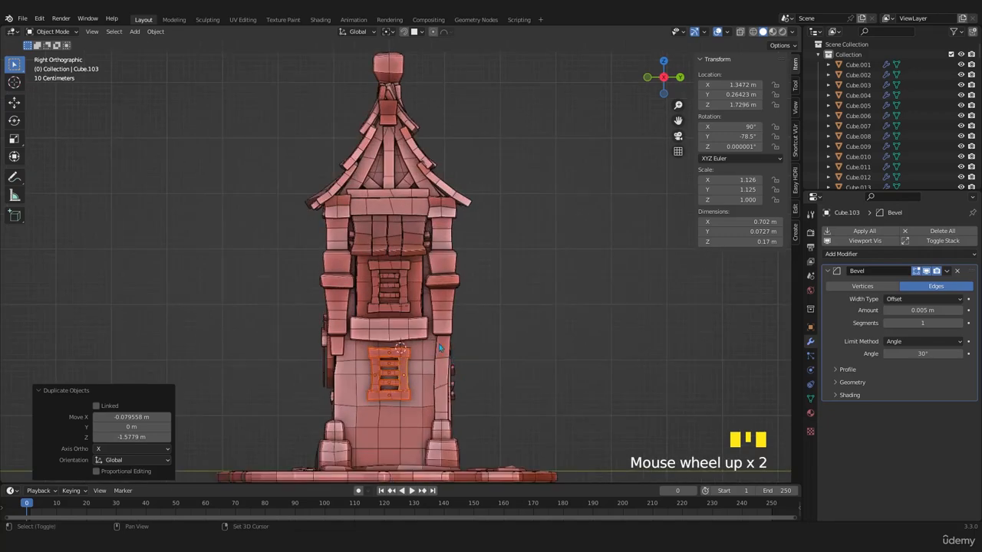
pyautogui.scroll(2, 439, 343)
pyautogui.scroll(-1, 459, 349)
pyautogui.moveTo(459, 349); pyautogui.dragTo(401, 352, button='middle')
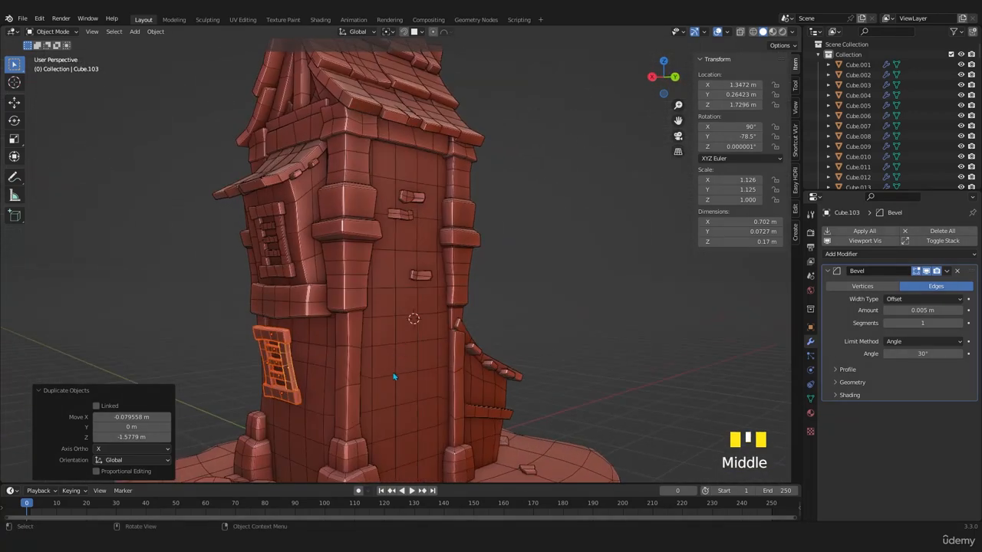
pyautogui.click(393, 372)
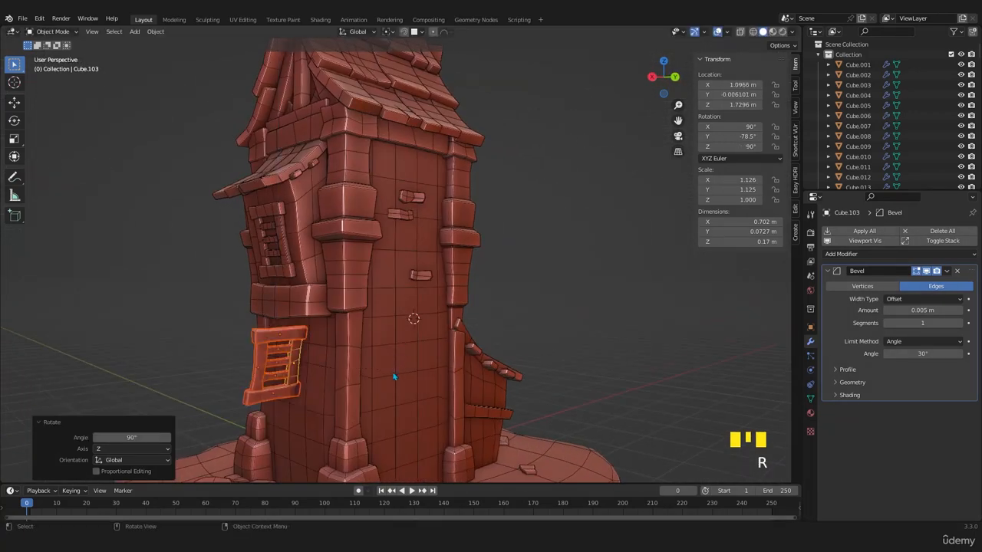
# - Move the copied window 1.5347 m along Y and 0.15347 m along Z, then rotate it -12.2° in side view to stand upright
pyautogui.press('KP_1')
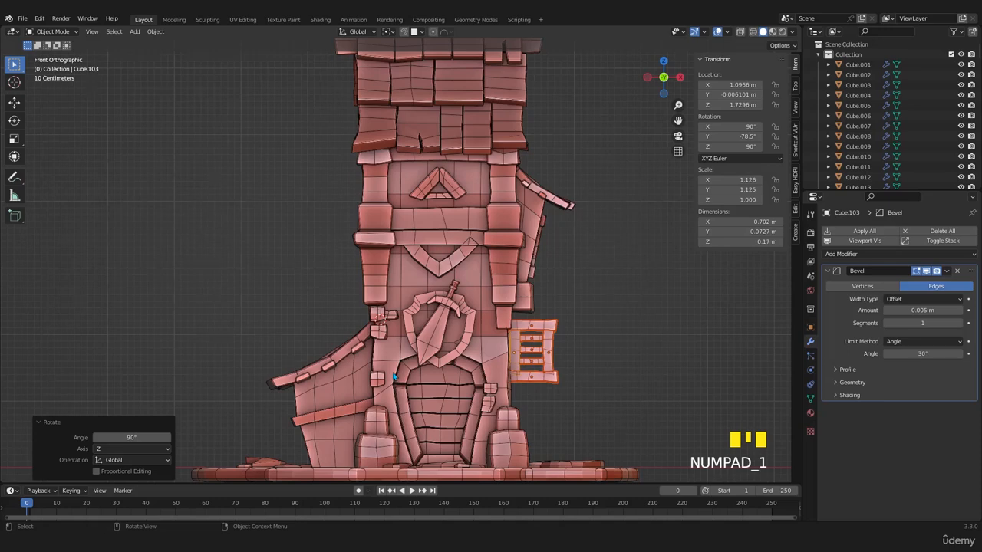
pyautogui.press('KP_3')
pyautogui.press('g')
pyautogui.click(521, 374)
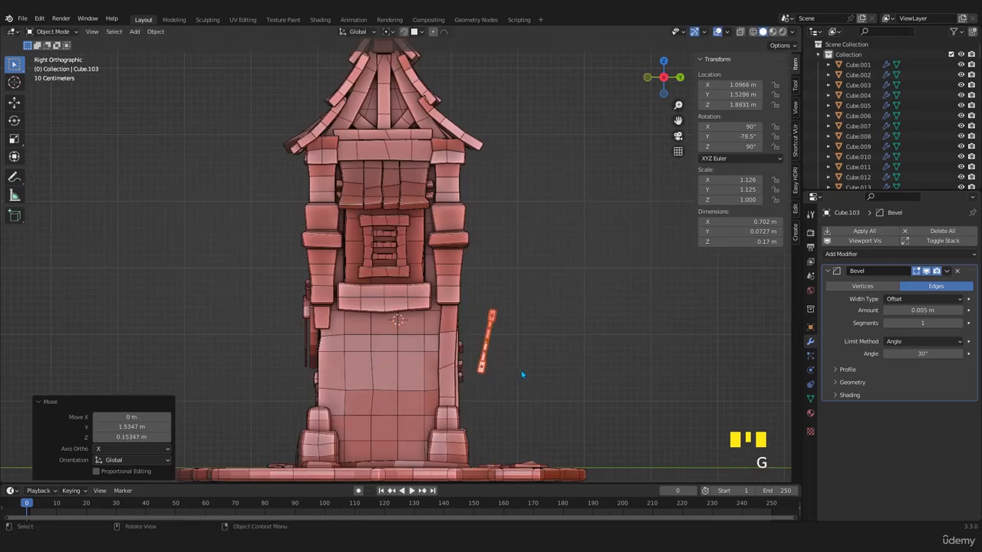
pyautogui.click(524, 360)
# - In back view, move the copied window -1.3129 m along X and -0.27317 m along Z onto the tower's rear wall
pyautogui.press('KP_1')
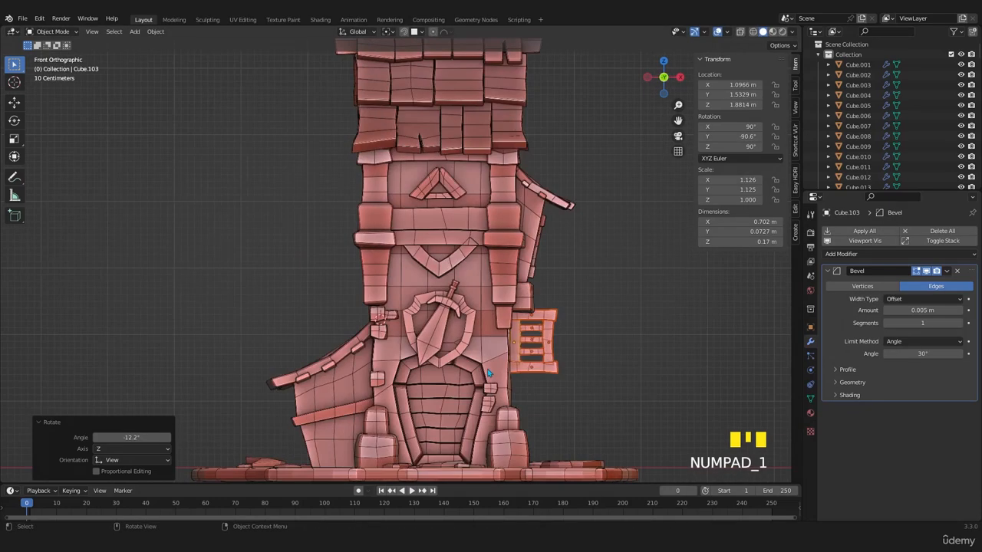
pyautogui.press('ctrl+KP_1')
pyautogui.press('g')
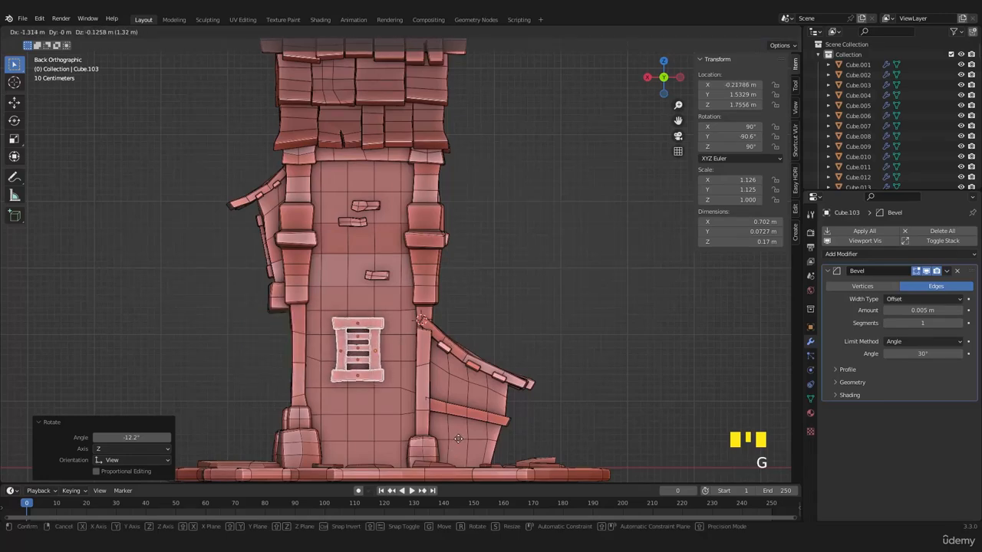
pyautogui.click(463, 64)
pyautogui.scroll(4, 385, 404)
pyautogui.keyDown('shift'); pyautogui.moveTo(384, 405); pyautogui.dragTo(443, 279, button='middle'); pyautogui.keyUp('shift')
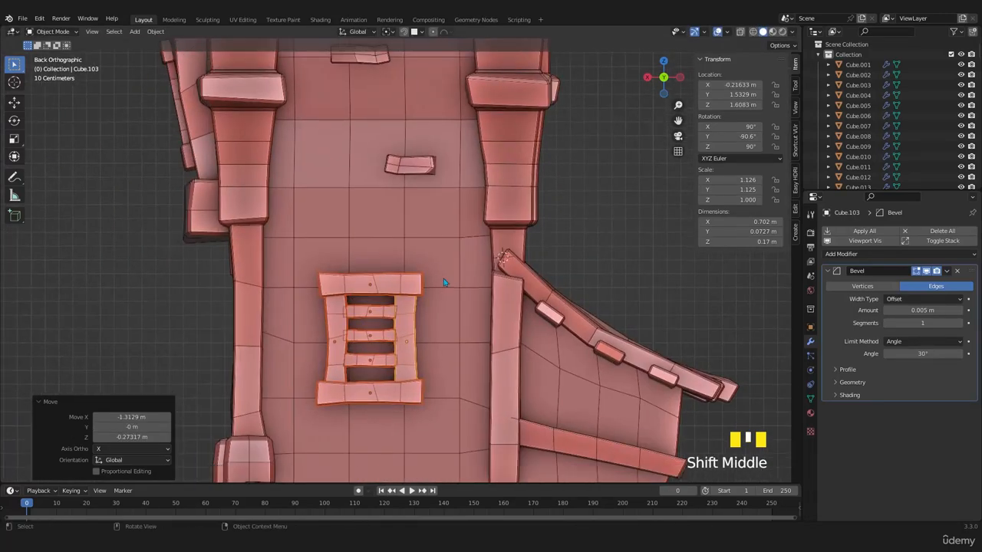
# - In top view, move the copied window -0.42926 m along Y toward the rear wall
pyautogui.press('KP_7')
pyautogui.press('z')
pyautogui.press('g')
pyautogui.press('y')
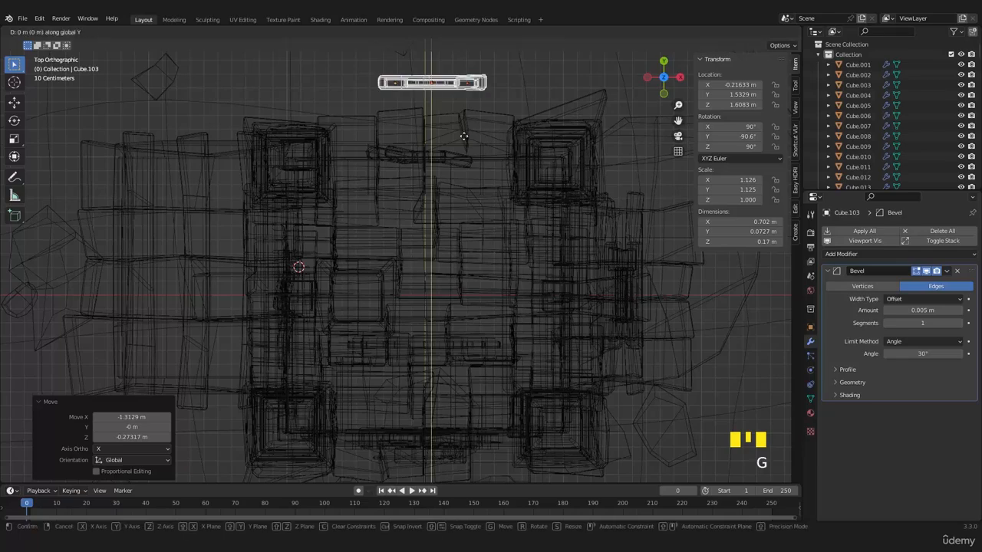
pyautogui.click(468, 194)
pyautogui.press('z')
pyautogui.moveTo(468, 194); pyautogui.dragTo(309, 115, button='middle')
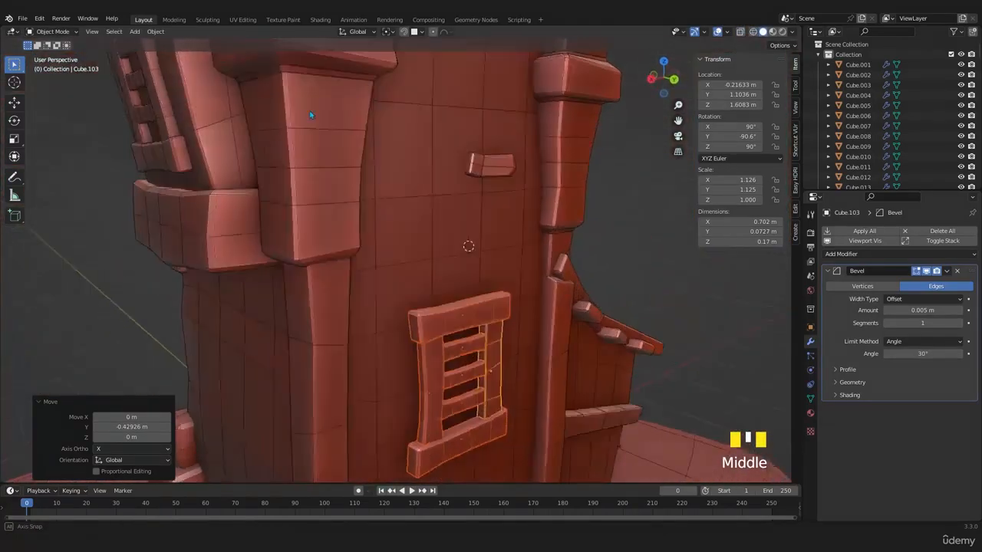
# - Move the copied window another -0.10057 m along Y to seat it in the rear wall, and save the file
pyautogui.scroll(3, 387, 234)
pyautogui.scroll(-3, 398, 231)
pyautogui.moveTo(399, 232); pyautogui.dragTo(427, 242, button='middle')
pyautogui.press('g')
pyautogui.press('y')
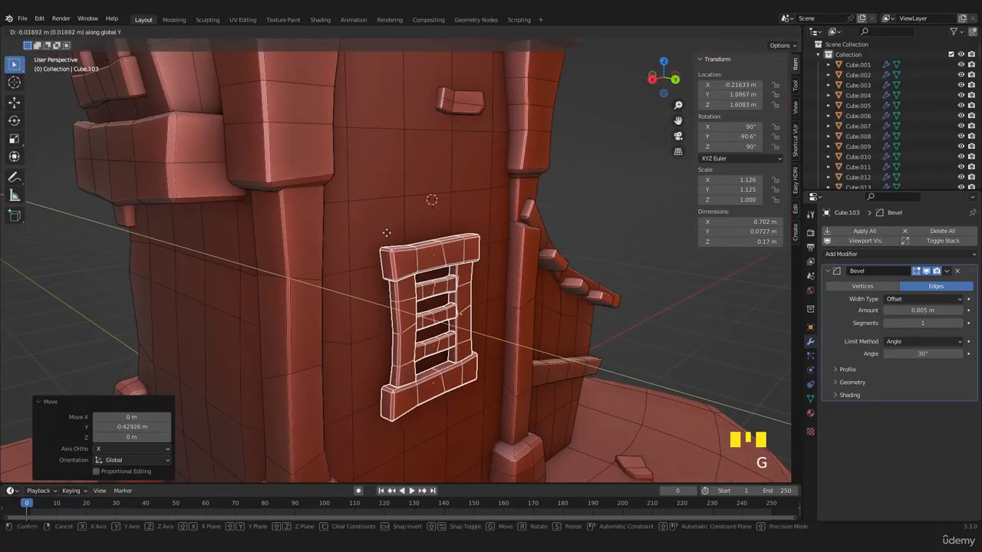
pyautogui.click(399, 258)
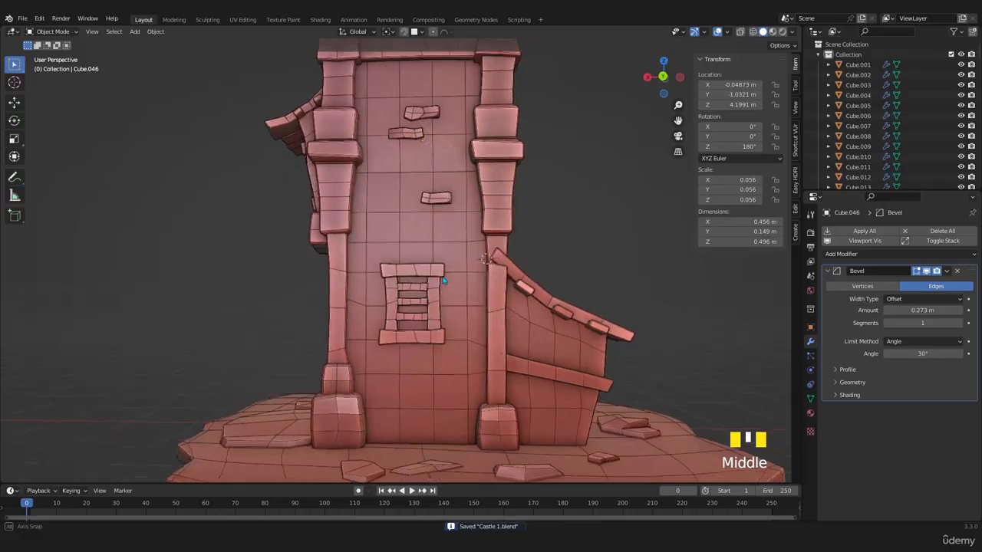
pyautogui.moveTo(443, 281); pyautogui.dragTo(412, 369, button='middle')
pyautogui.scroll(-4, 443, 293)
pyautogui.scroll(4, 285, 274)
pyautogui.scroll(-3, 407, 315)
pyautogui.hotkey('ctrl', 's')
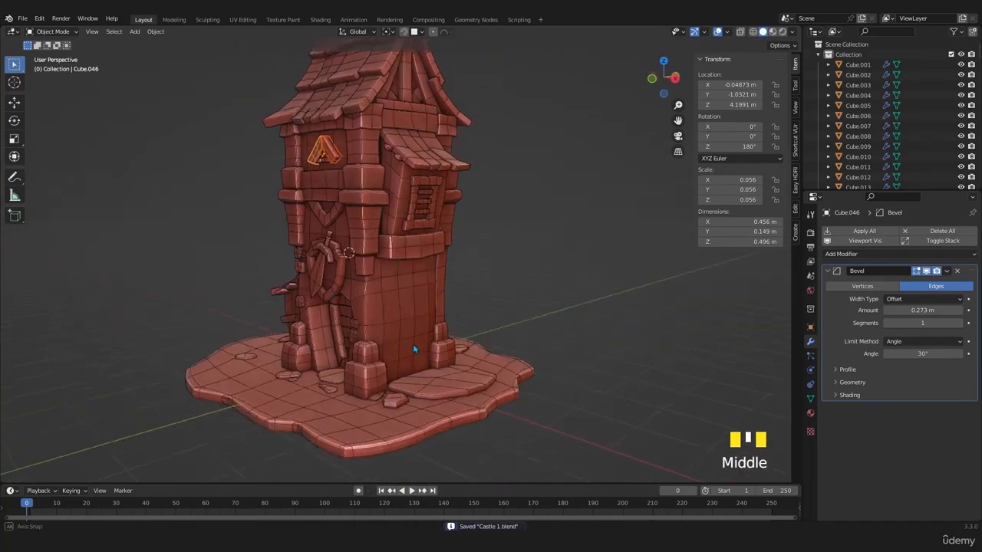